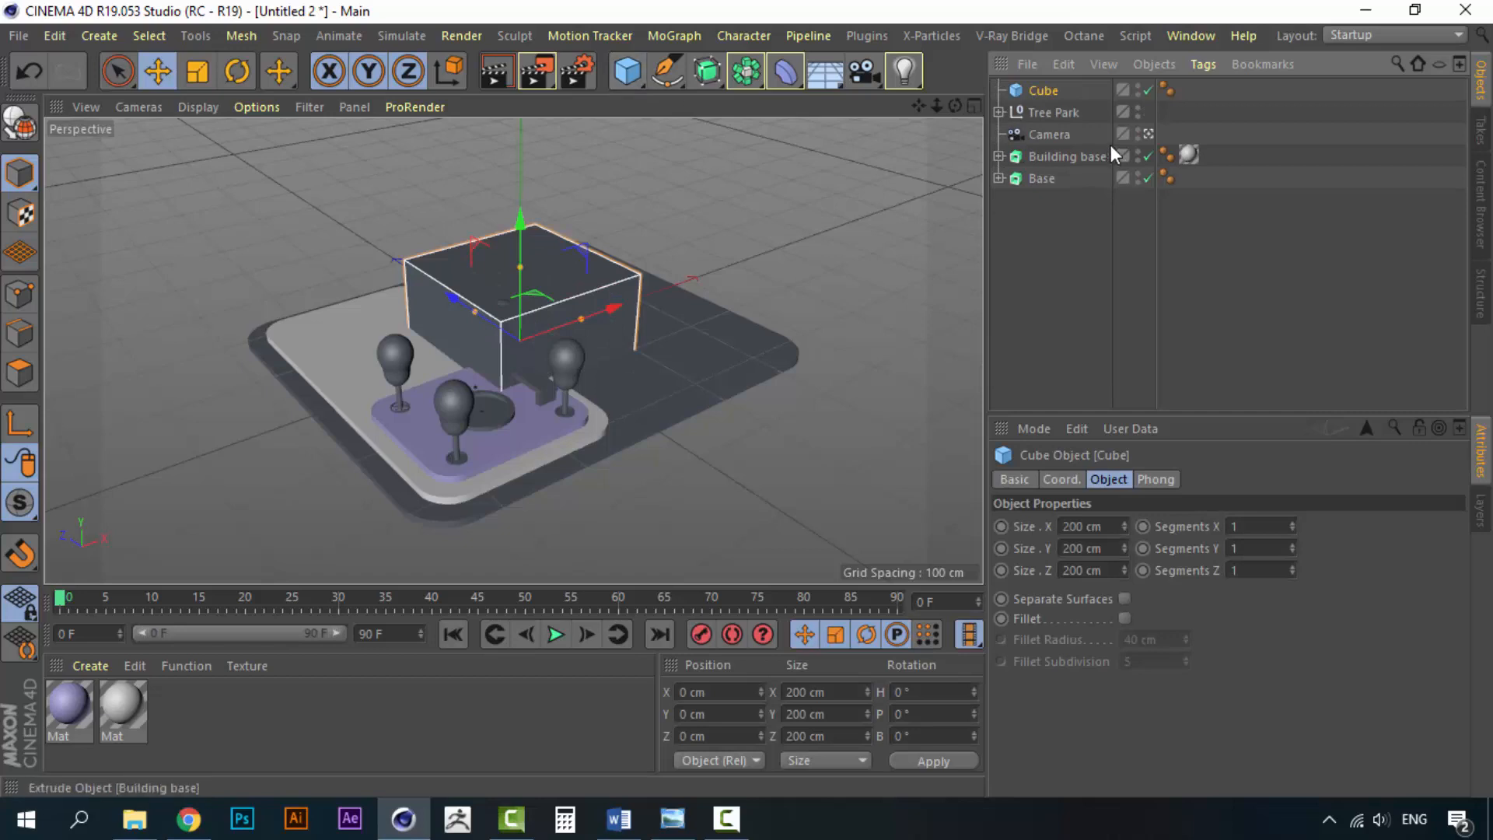
Step: Move the cube onto the light building base, to about X -143.7, Y 102.8 and Z 94.2 cm
{"action": "left_click_drag", "start_coordinate": [616, 311], "coordinate": [509, 332]}
{"action": "left_click_drag", "start_coordinate": [414, 264], "coordinate": [423, 179]}
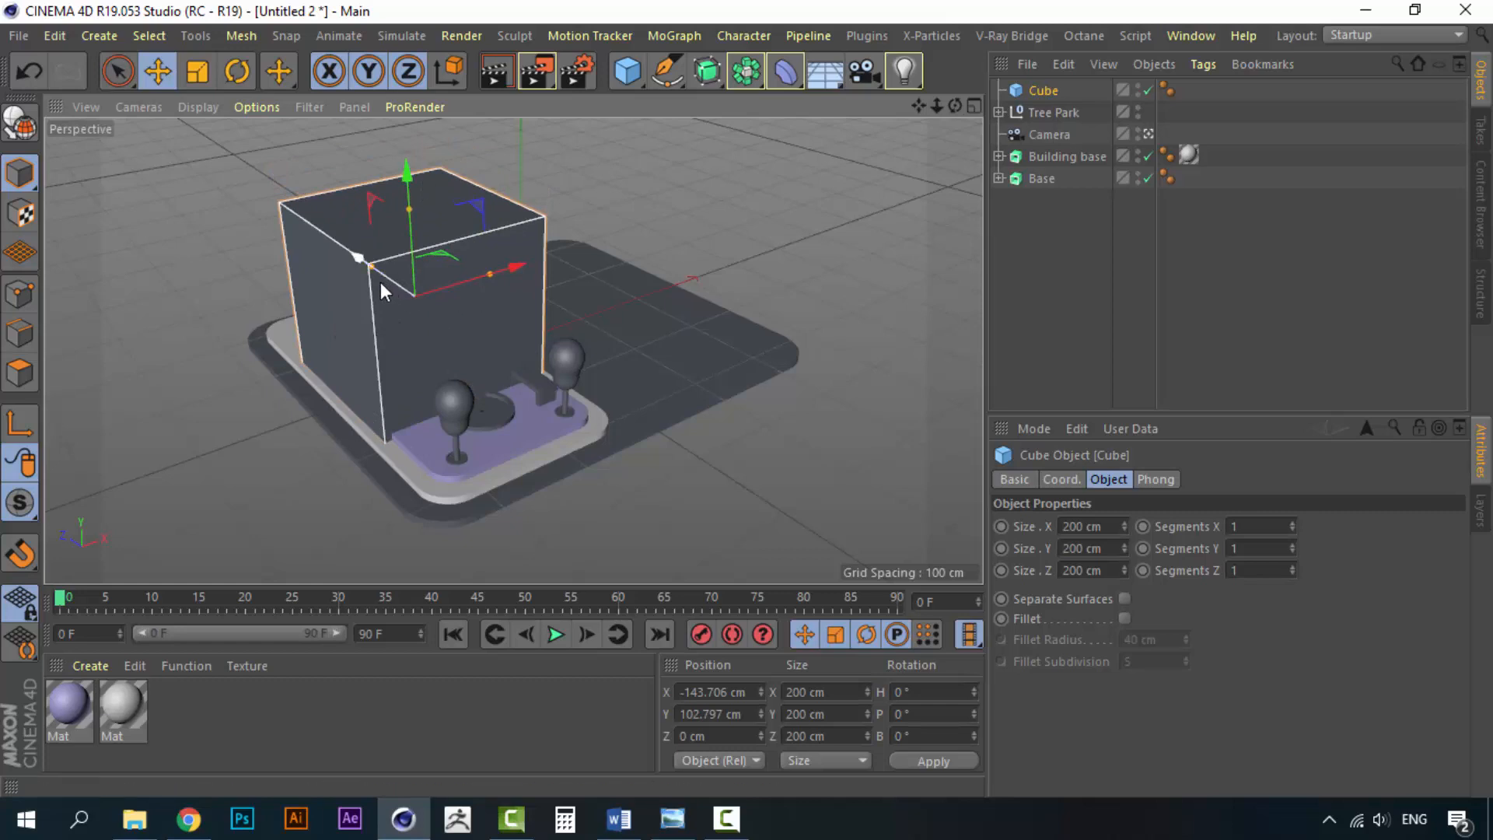
{"action": "left_click_drag", "start_coordinate": [380, 281], "coordinate": [351, 254]}
{"action": "scroll", "coordinate": [351, 301], "scroll_direction": "up", "scroll_amount": 4}
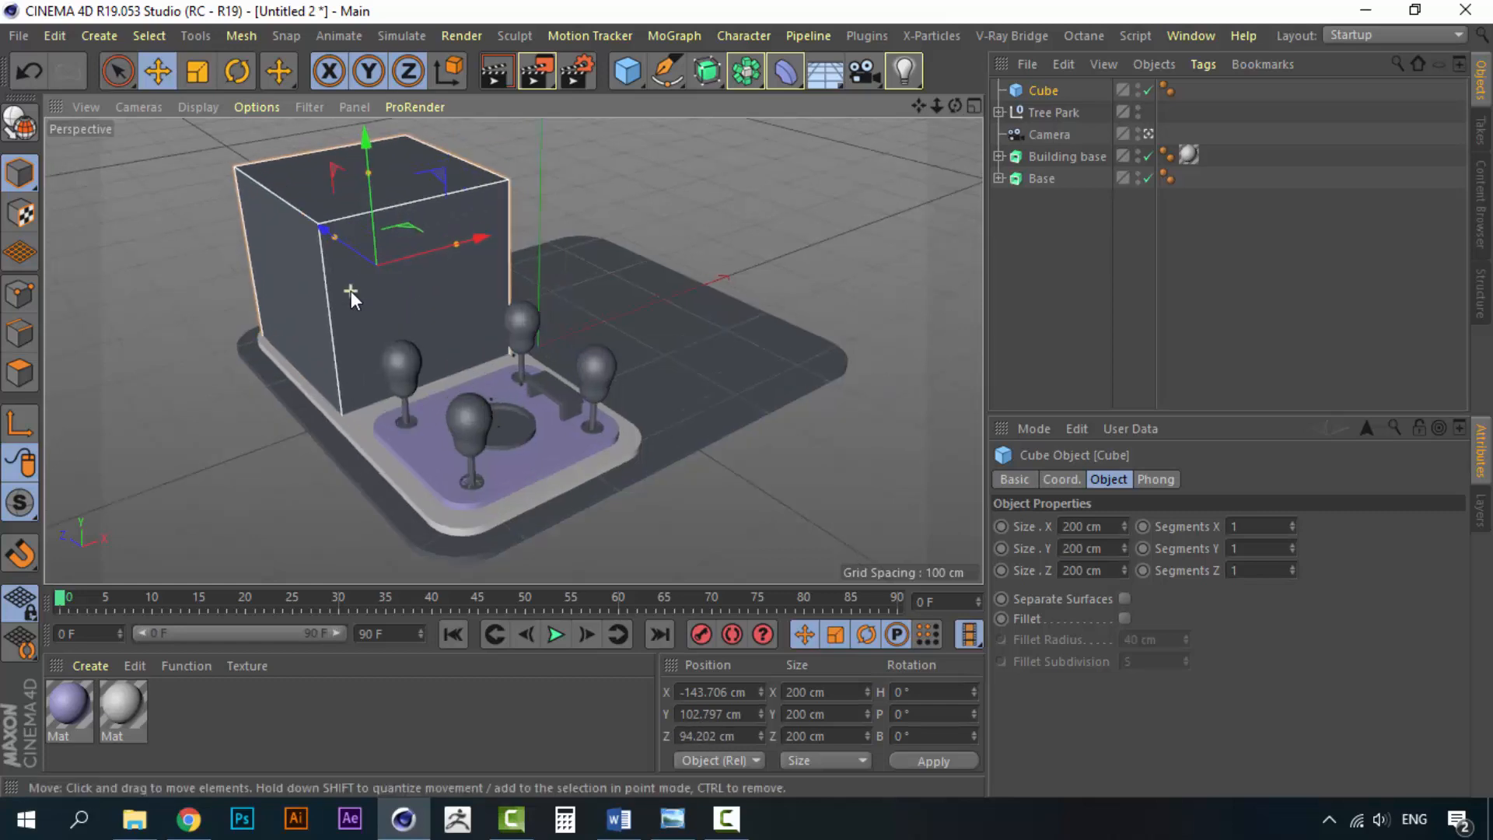
{"action": "left_click_drag", "start_coordinate": [343, 317], "coordinate": [347, 303], "text": "alt"}
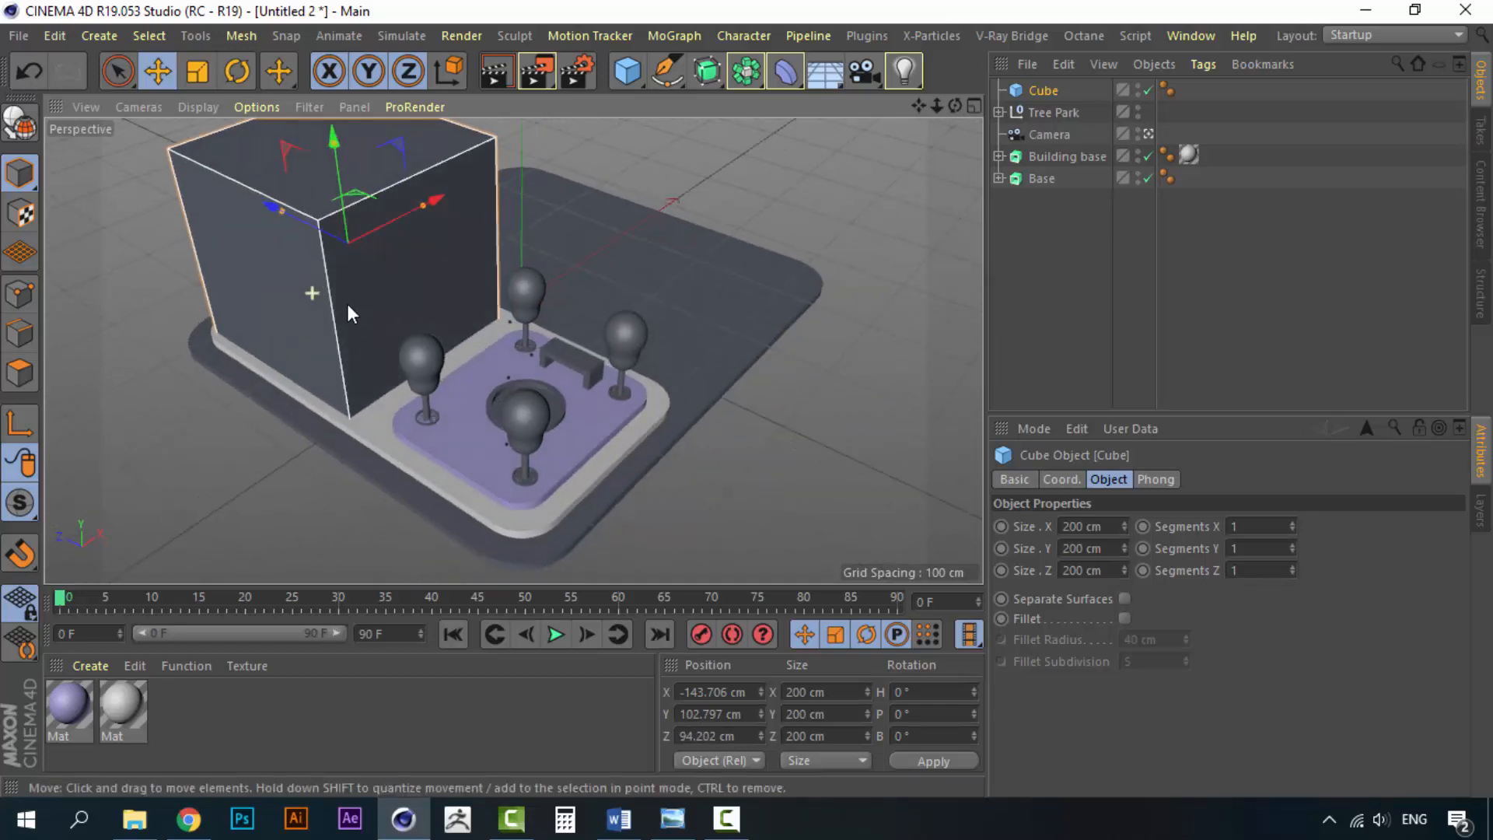
{"action": "middle_click_drag", "start_coordinate": [347, 303], "coordinate": [378, 350], "text": "alt"}
Step: Set the cube's X, Y and Z sizes to 100 cm each
{"action": "left_click_drag", "start_coordinate": [1113, 531], "coordinate": [892, 502]}
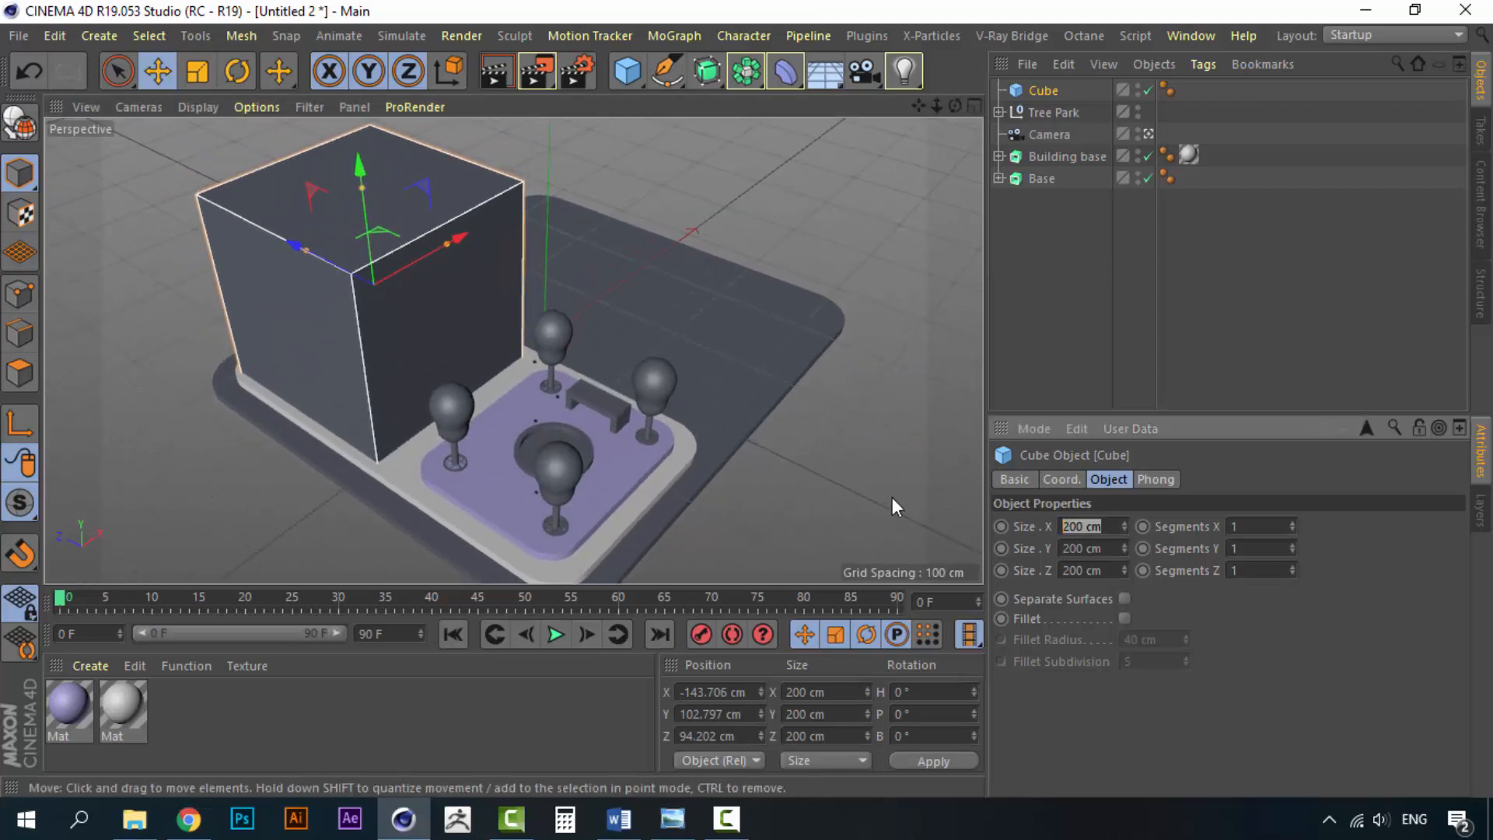
{"action": "type", "text": "100"}
{"action": "key", "text": "Tab"}
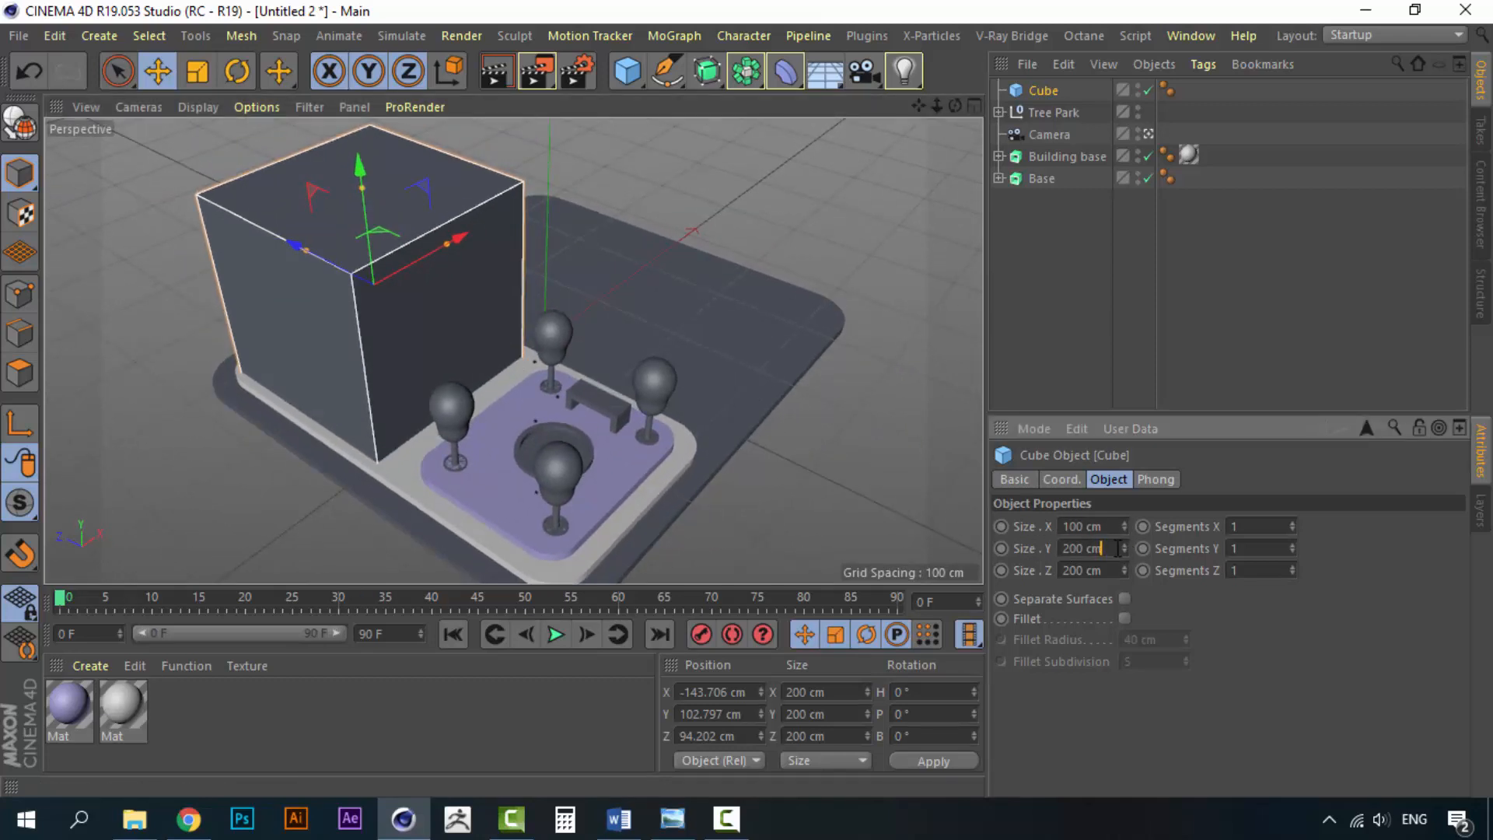
{"action": "type", "text": "1"}
{"action": "key", "text": "Tab"}
{"action": "type", "text": "100"}
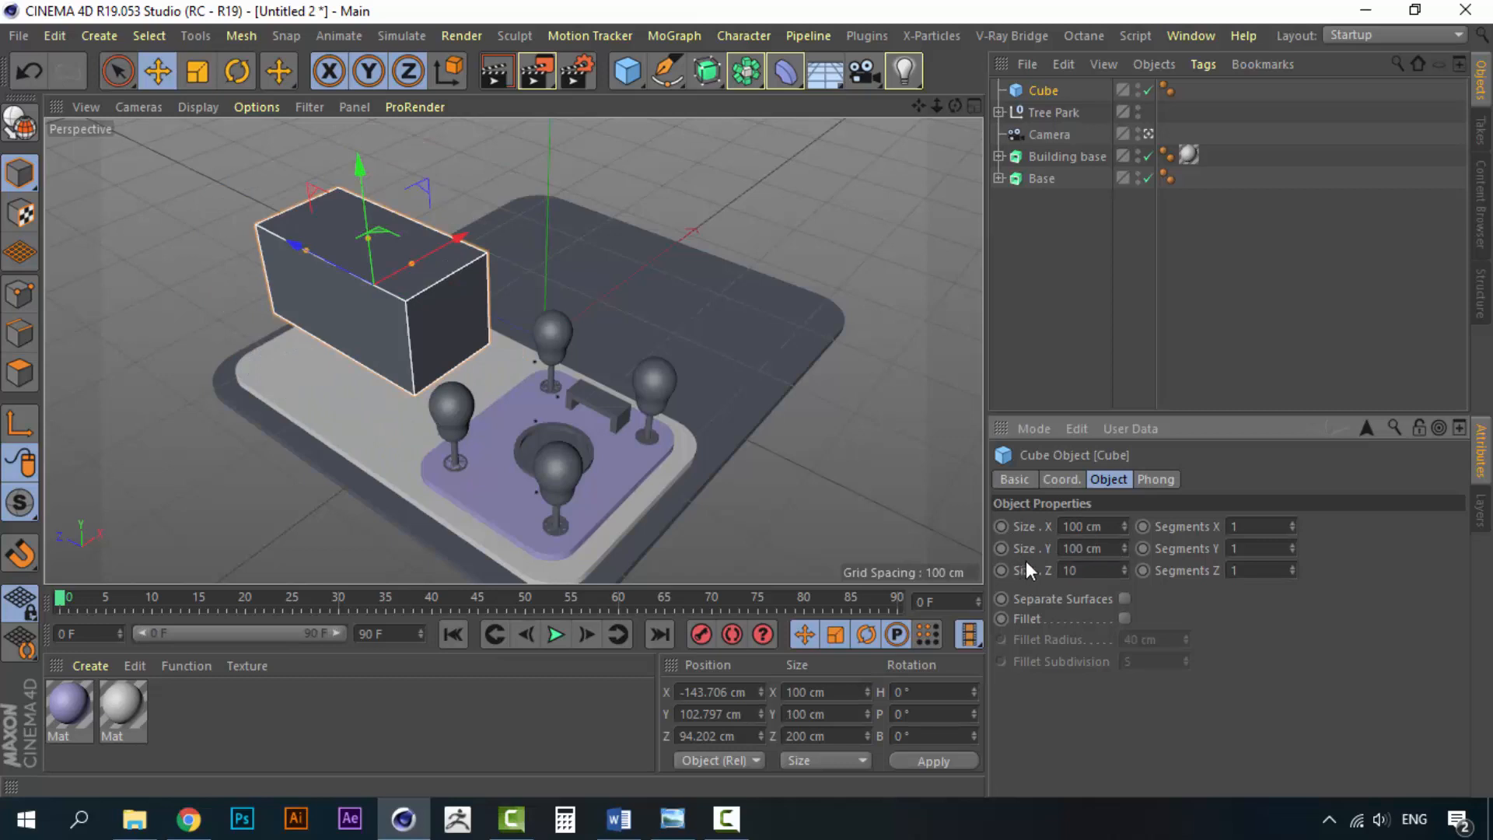
{"action": "key", "text": "Return"}
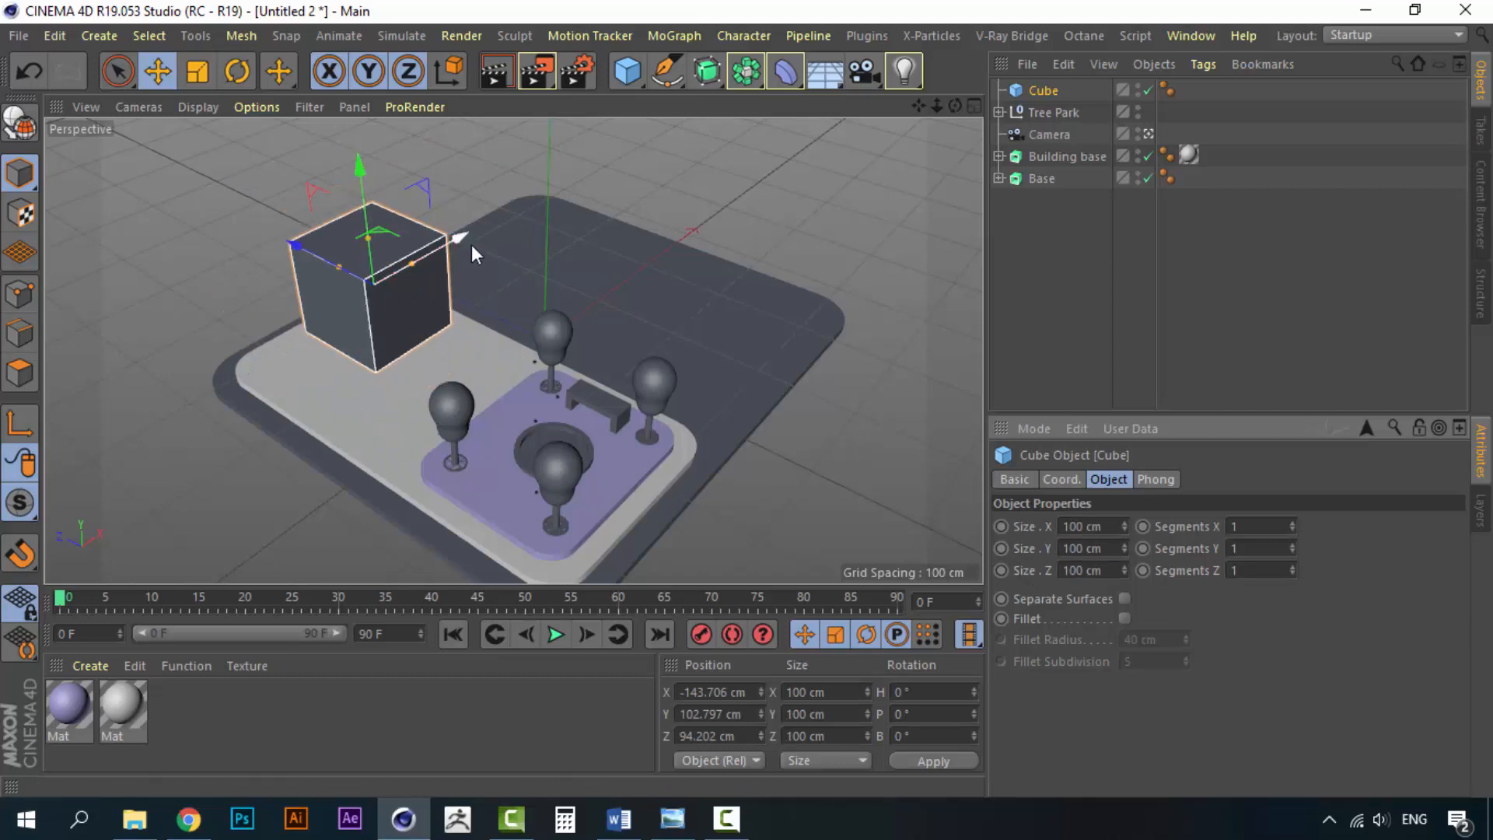
Step: Lower the cube onto the rear part of the building base, at about X -157.7, Y 51 and Z 120.8 cm
{"action": "left_click_drag", "start_coordinate": [465, 238], "coordinate": [440, 250]}
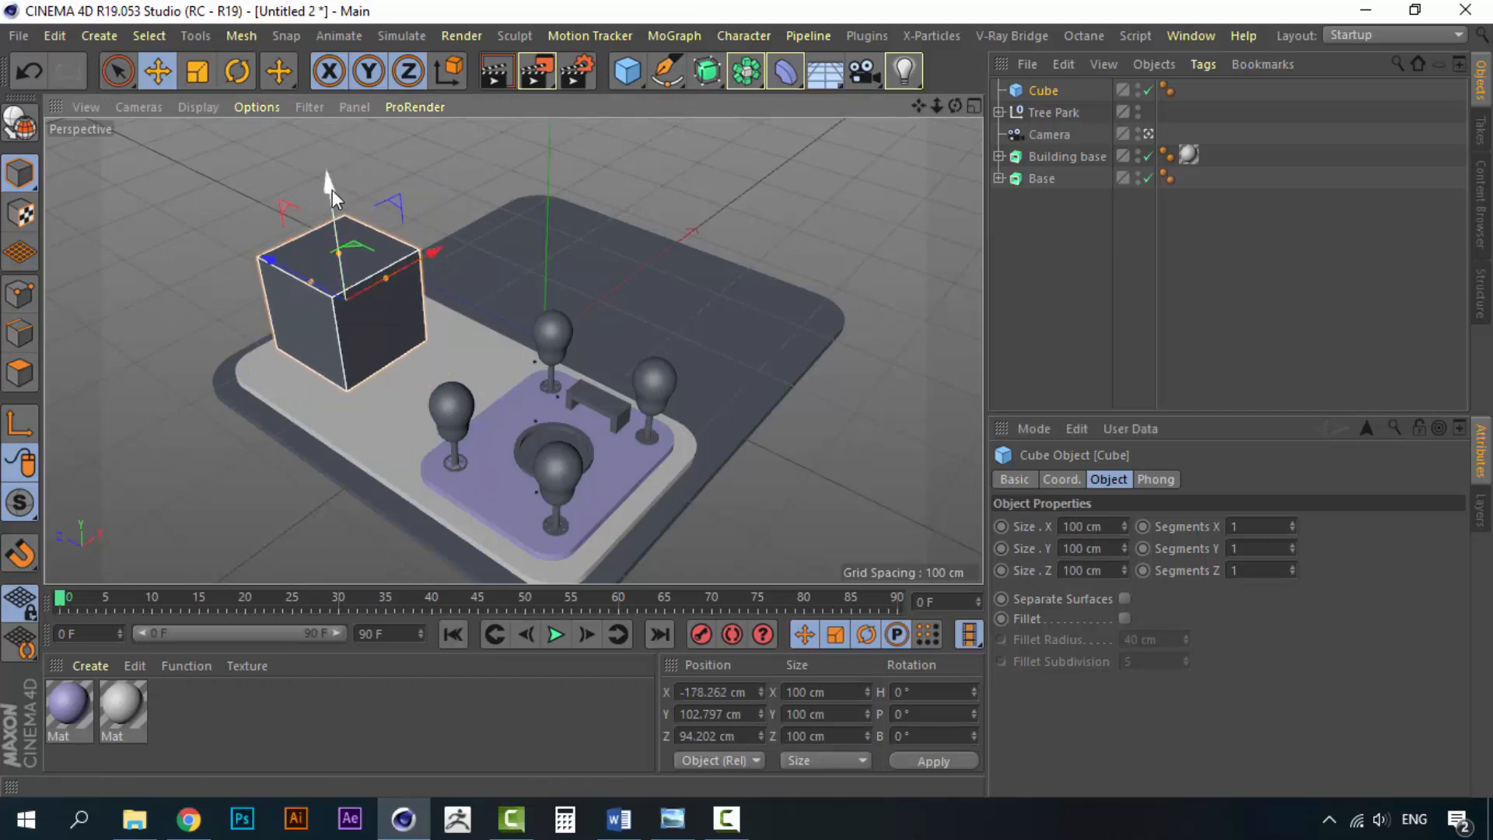
{"action": "left_click_drag", "start_coordinate": [333, 190], "coordinate": [348, 239]}
{"action": "left_click_drag", "start_coordinate": [436, 288], "coordinate": [453, 284]}
{"action": "left_click_drag", "start_coordinate": [310, 303], "coordinate": [451, 361]}
{"action": "mouse_move", "coordinate": [454, 362]}
{"action": "middle_mouse_down", "text": "alt"}
{"action": "mouse_move", "coordinate": [478, 319]}
{"action": "mouse_move", "coordinate": [464, 337]}
{"action": "middle_mouse_up", "text": "alt"}
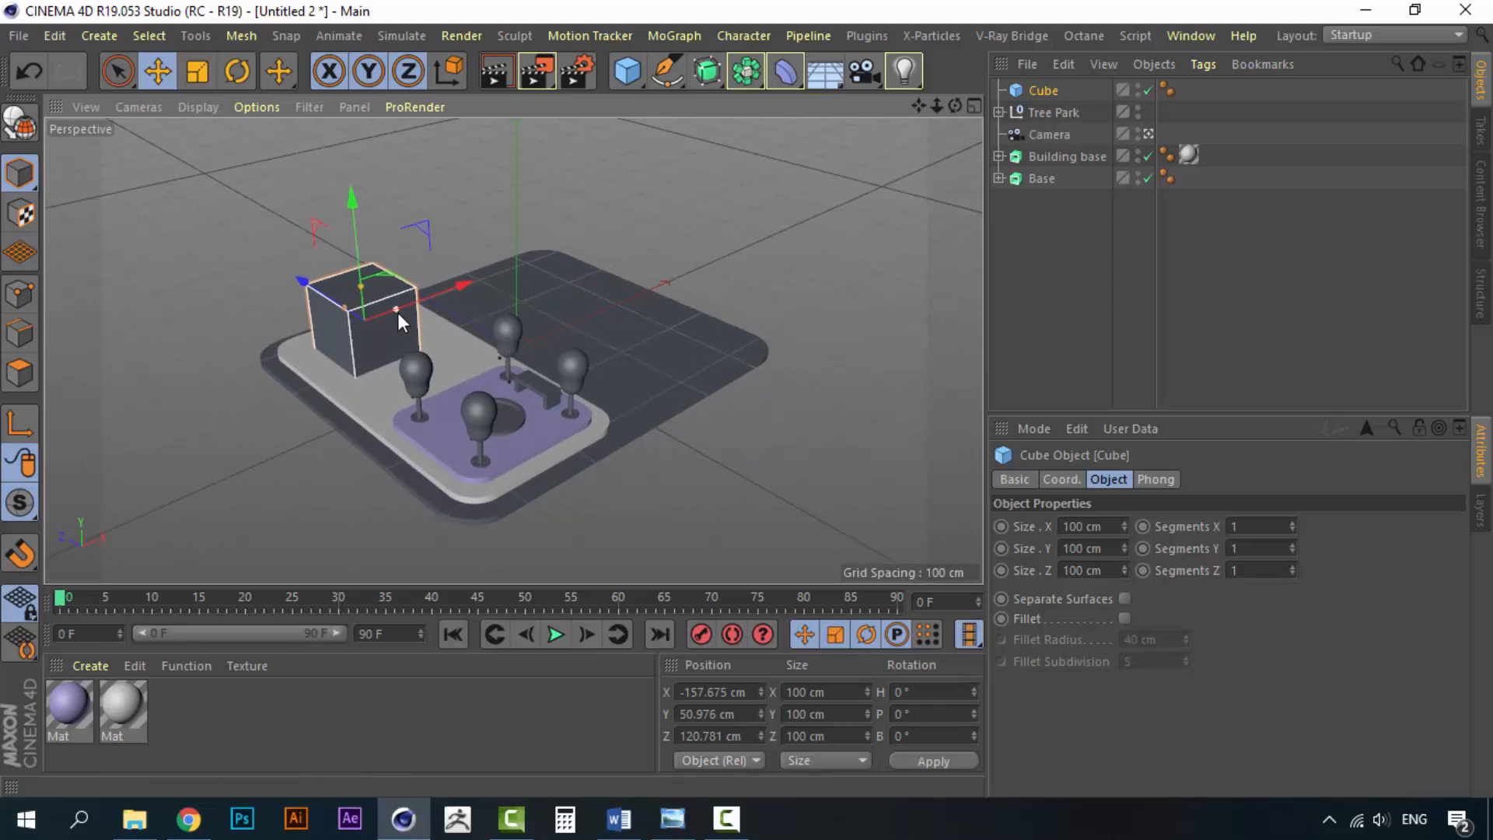
Step: Shift the cube to about X -145.7 cm and stretch it to about 133 cm in X and 152 cm in Y
{"action": "left_click_drag", "start_coordinate": [398, 312], "coordinate": [474, 283]}
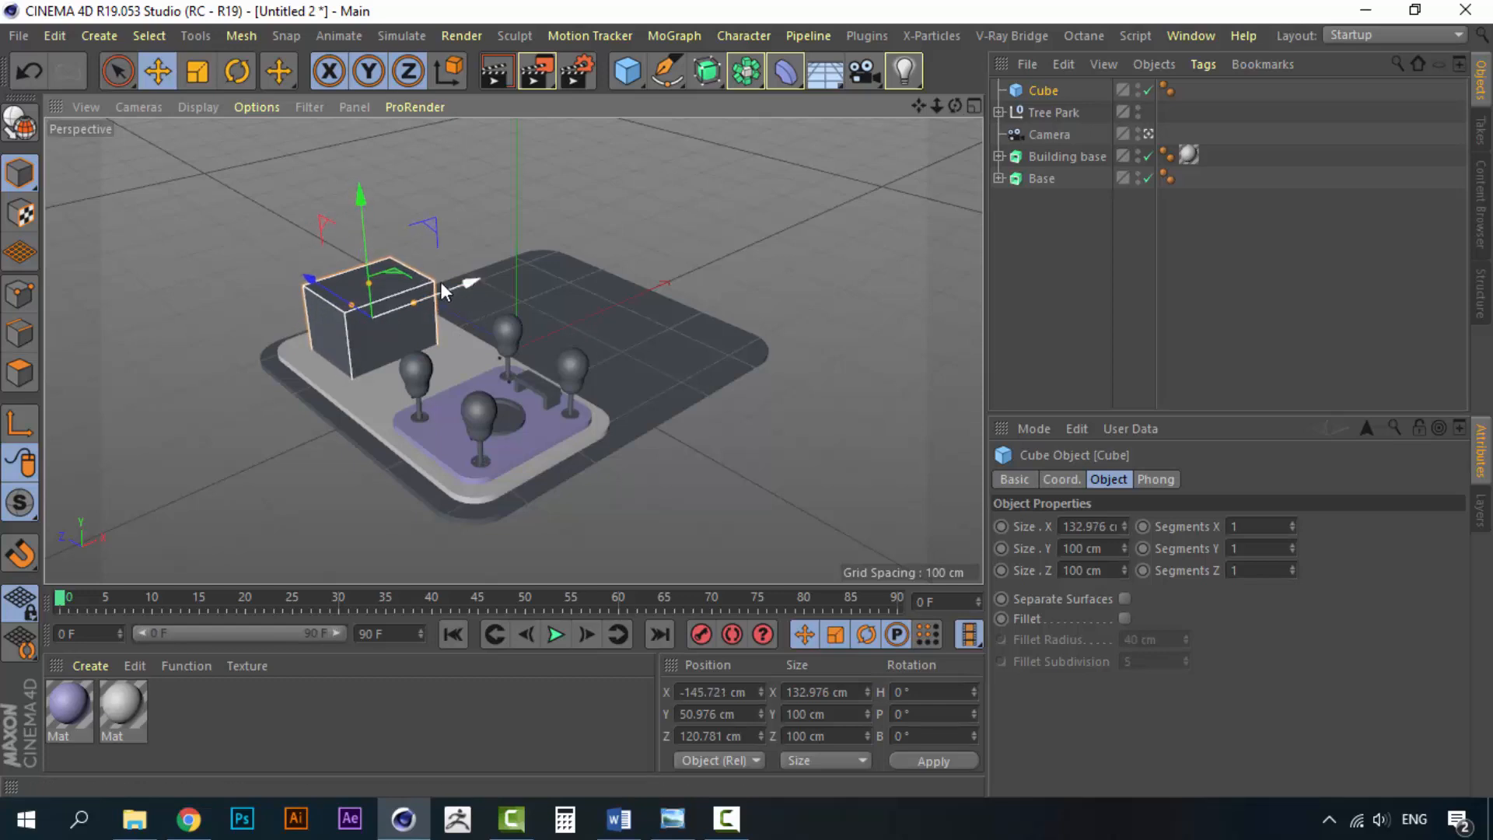
{"action": "left_click_drag", "start_coordinate": [367, 207], "coordinate": [366, 206]}
{"action": "left_click_drag", "start_coordinate": [369, 282], "coordinate": [369, 272]}
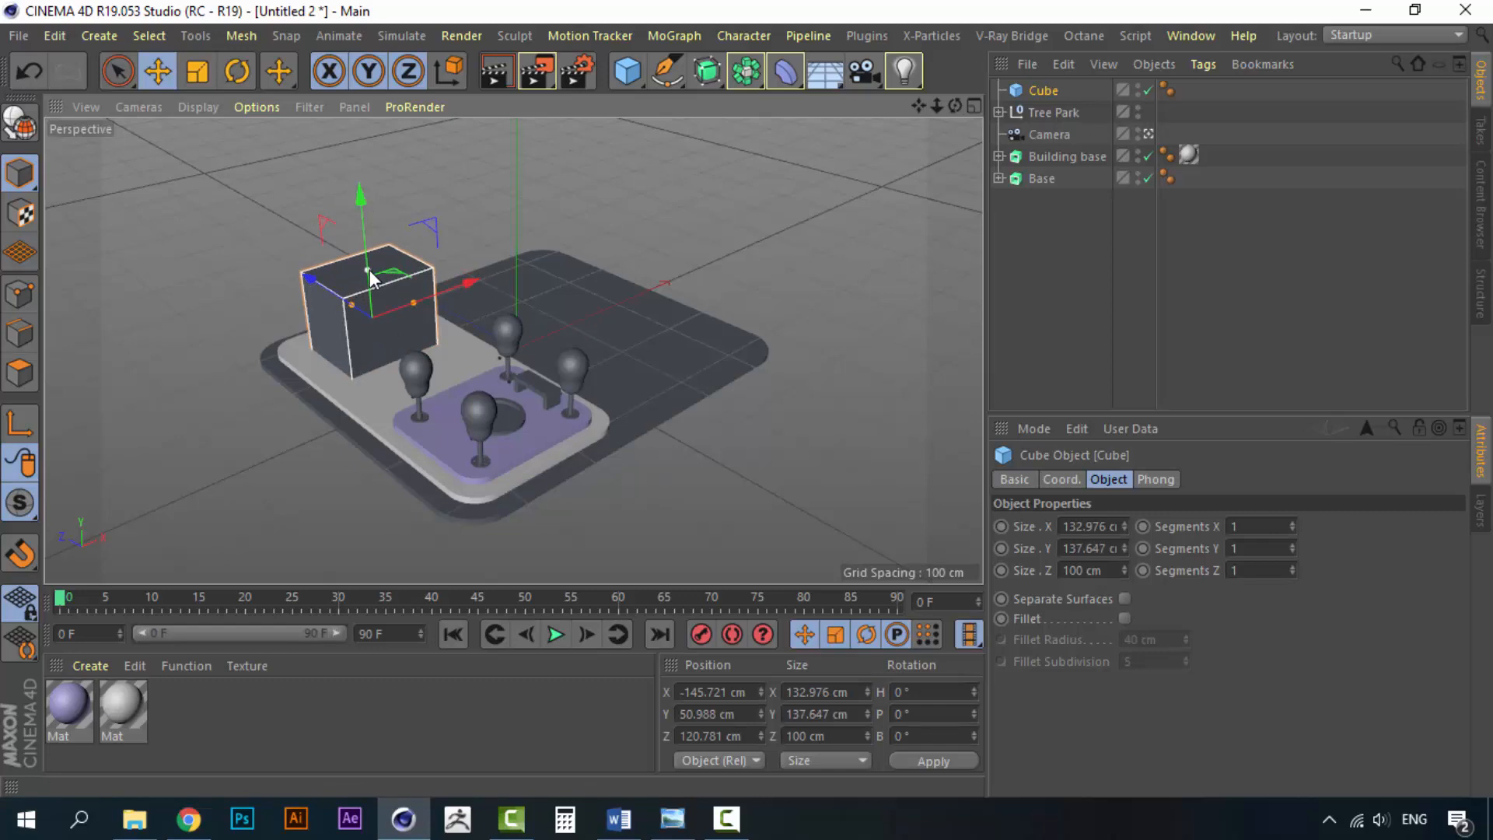
{"action": "left_click_drag", "start_coordinate": [585, 346], "coordinate": [576, 347], "text": "alt"}
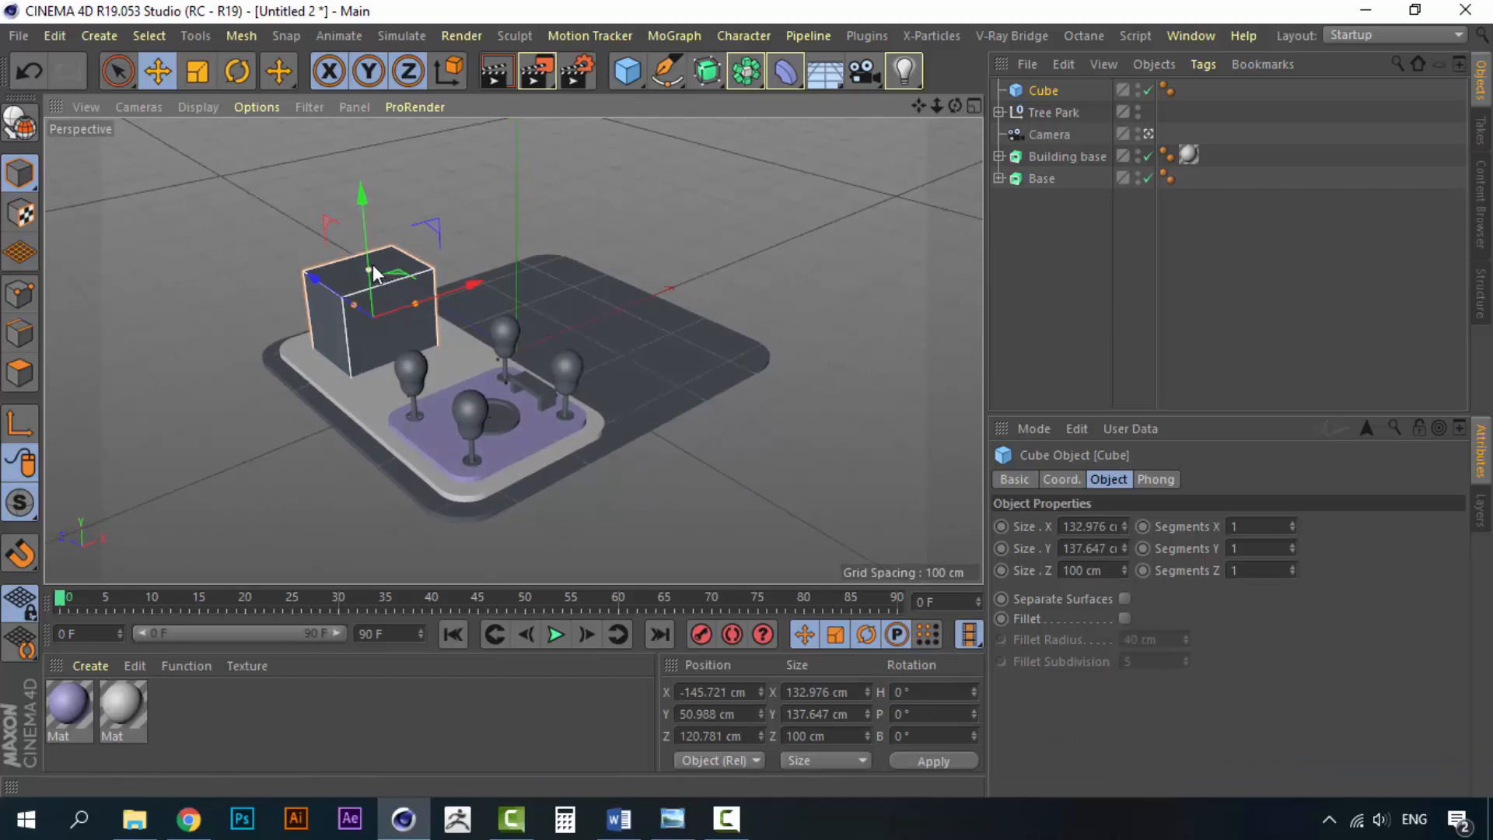
{"action": "left_click_drag", "start_coordinate": [373, 273], "coordinate": [357, 235]}
Step: Leave the scene camera's view for a closer free view of the cube and switch the interface to the Model layout
{"action": "left_click", "coordinate": [1147, 135]}
{"action": "scroll", "coordinate": [339, 258], "scroll_direction": "down", "scroll_amount": 10}
{"action": "scroll", "coordinate": [357, 236], "scroll_direction": "up", "scroll_amount": 10}
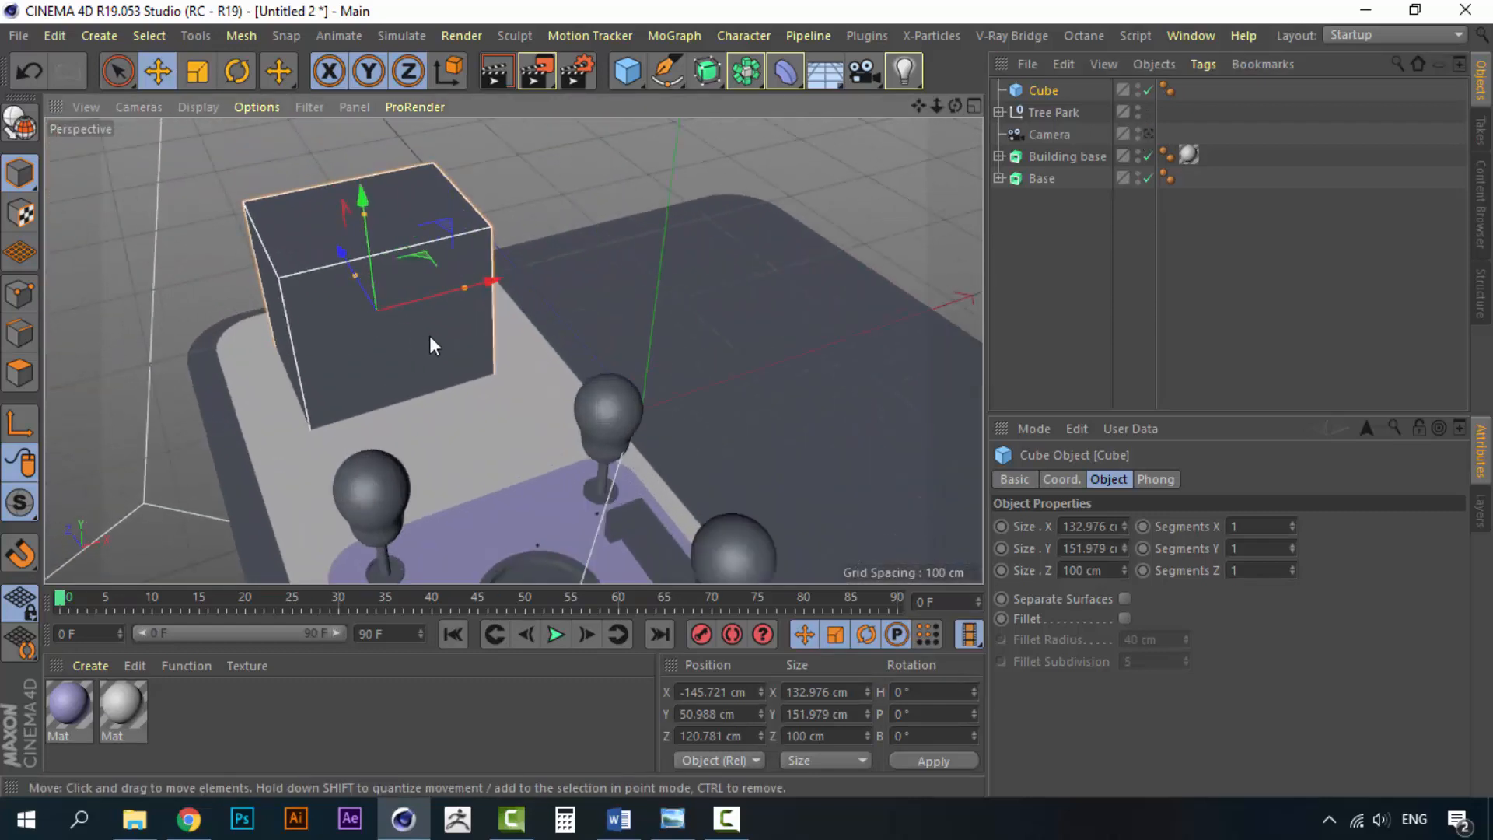
{"action": "left_click_drag", "start_coordinate": [431, 335], "coordinate": [404, 325], "text": "alt"}
{"action": "middle_click_drag", "start_coordinate": [404, 325], "coordinate": [439, 354], "text": "alt"}
{"action": "left_click_drag", "start_coordinate": [414, 315], "coordinate": [447, 319], "text": "alt"}
{"action": "left_click", "coordinate": [1351, 36]}
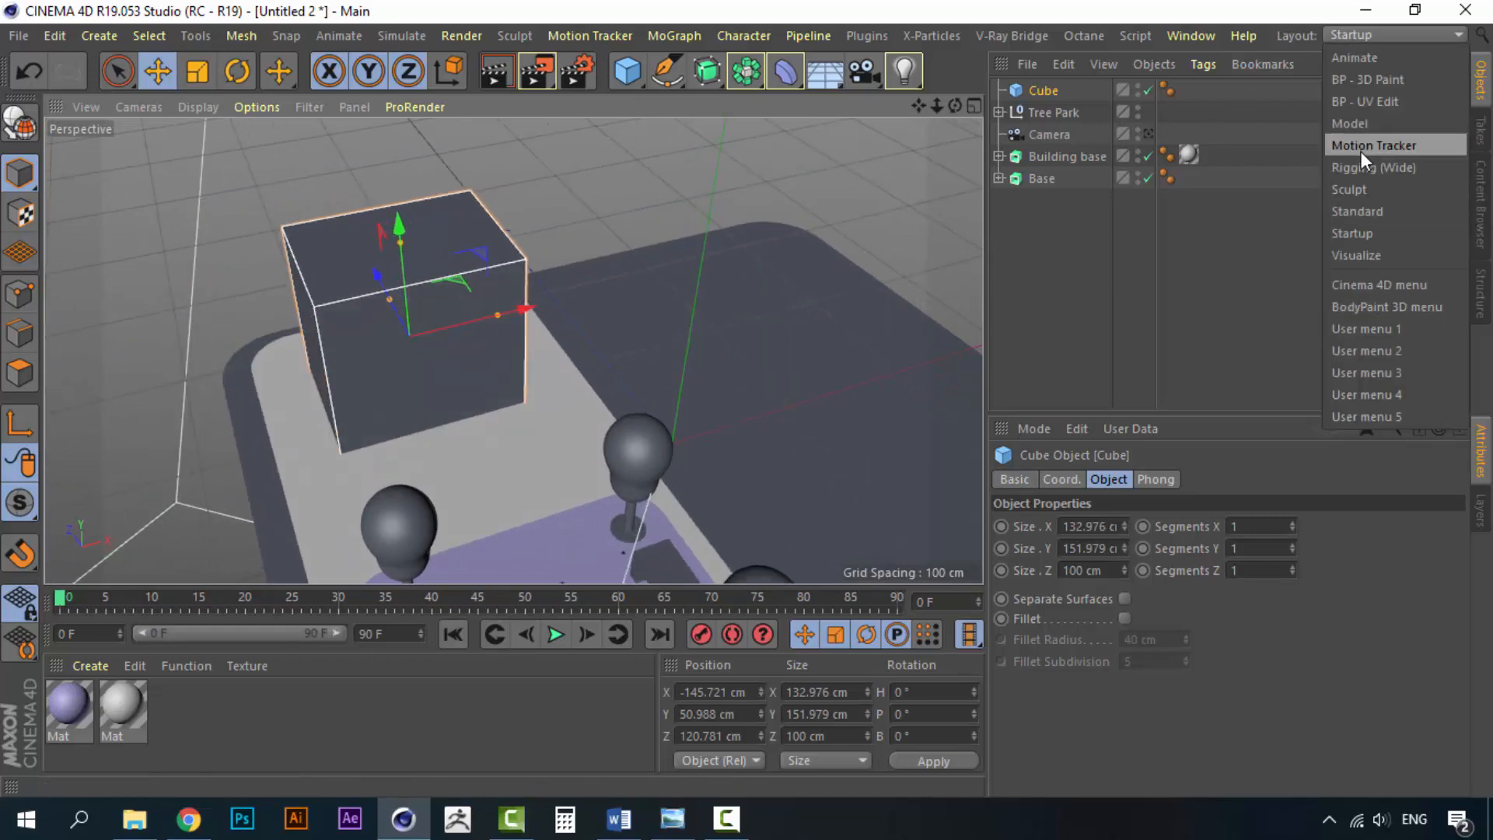
{"action": "left_click", "coordinate": [1370, 116]}
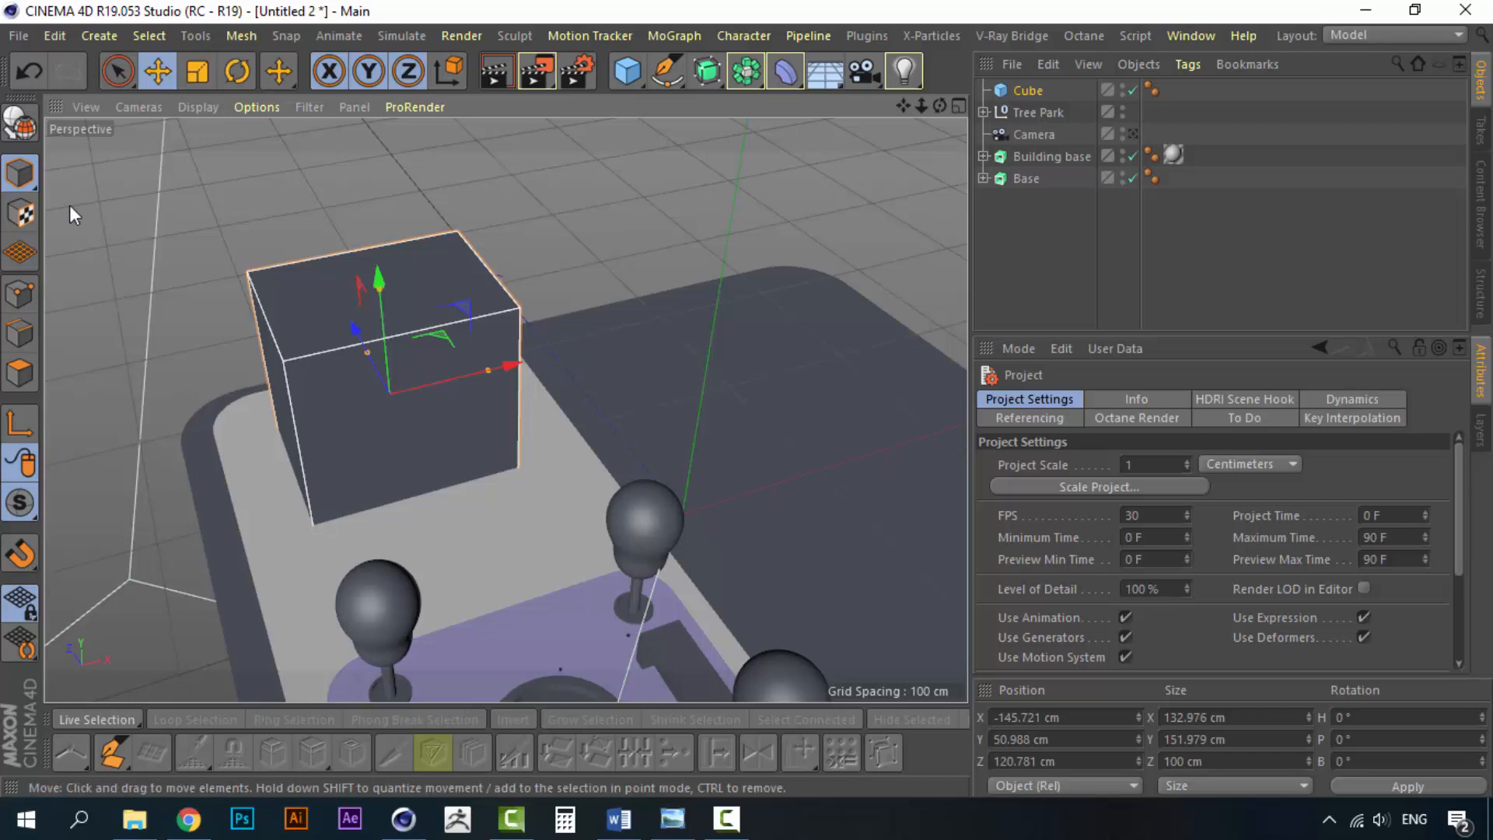
Step: Convert the cube to an editable polygon object and switch to polygon editing mode
{"action": "left_click", "coordinate": [1039, 91]}
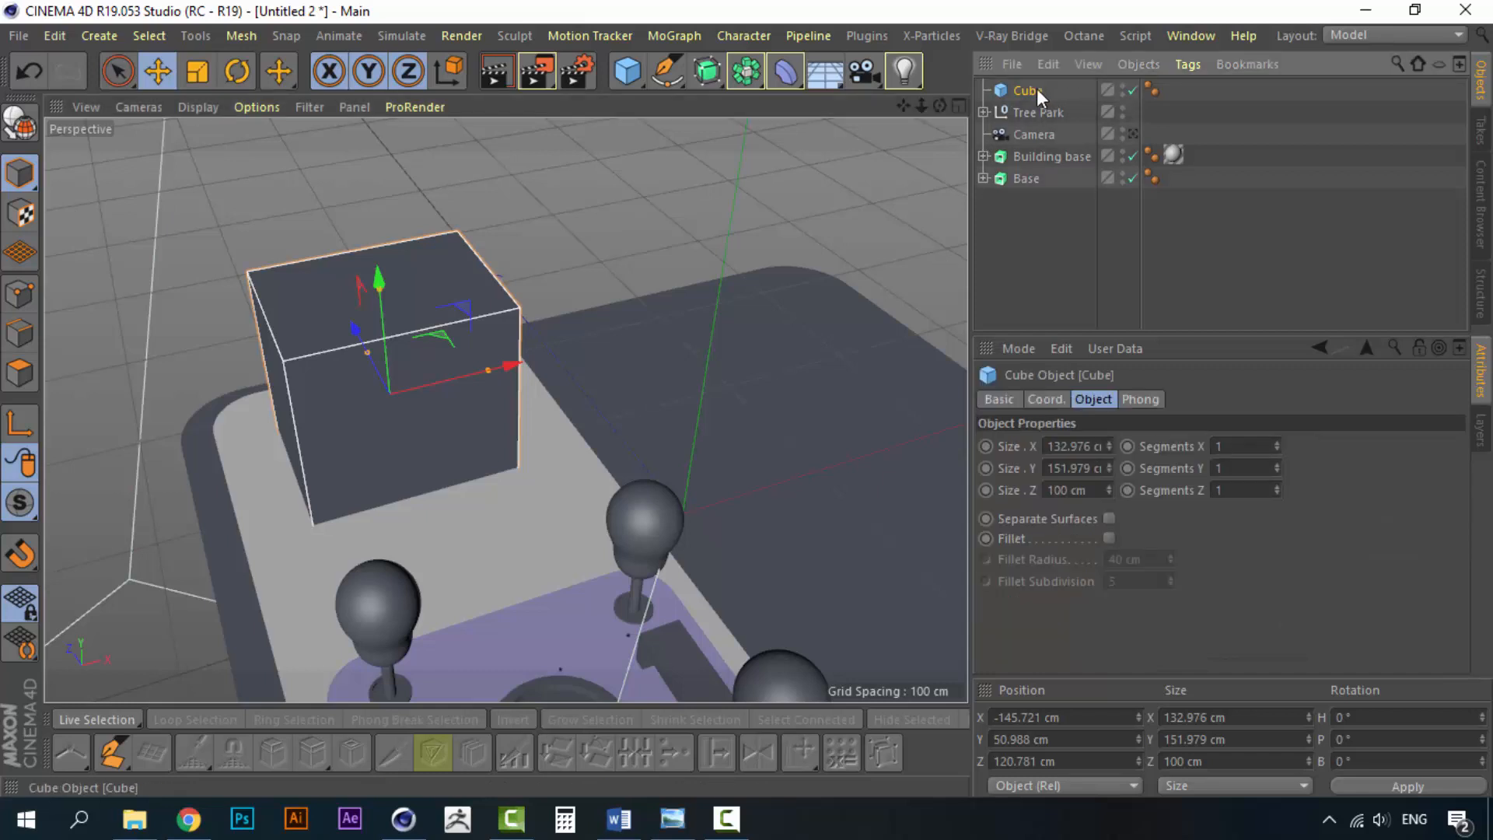
{"action": "key", "text": "c"}
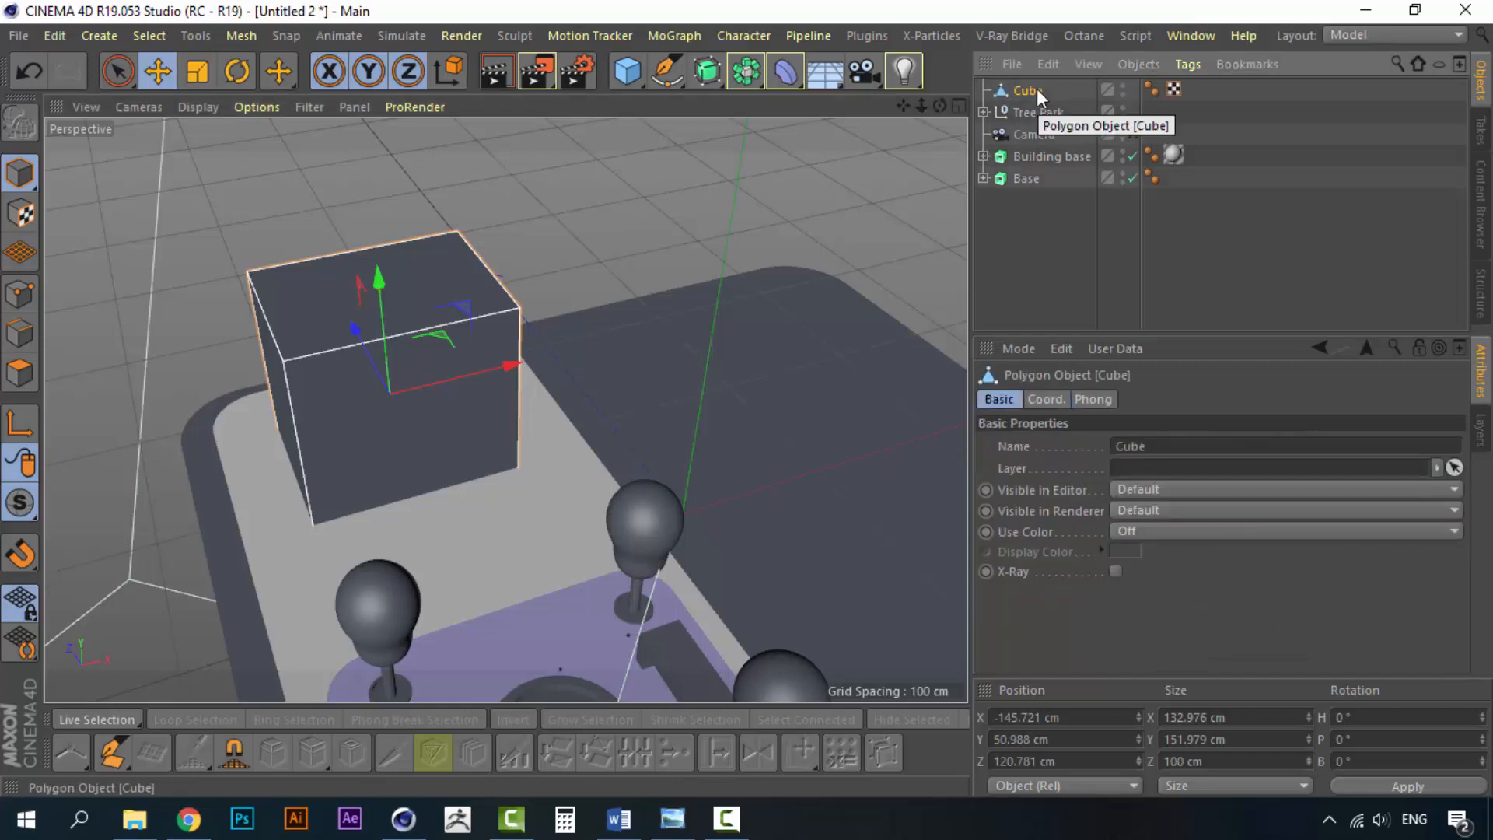
{"action": "left_click", "coordinate": [23, 382]}
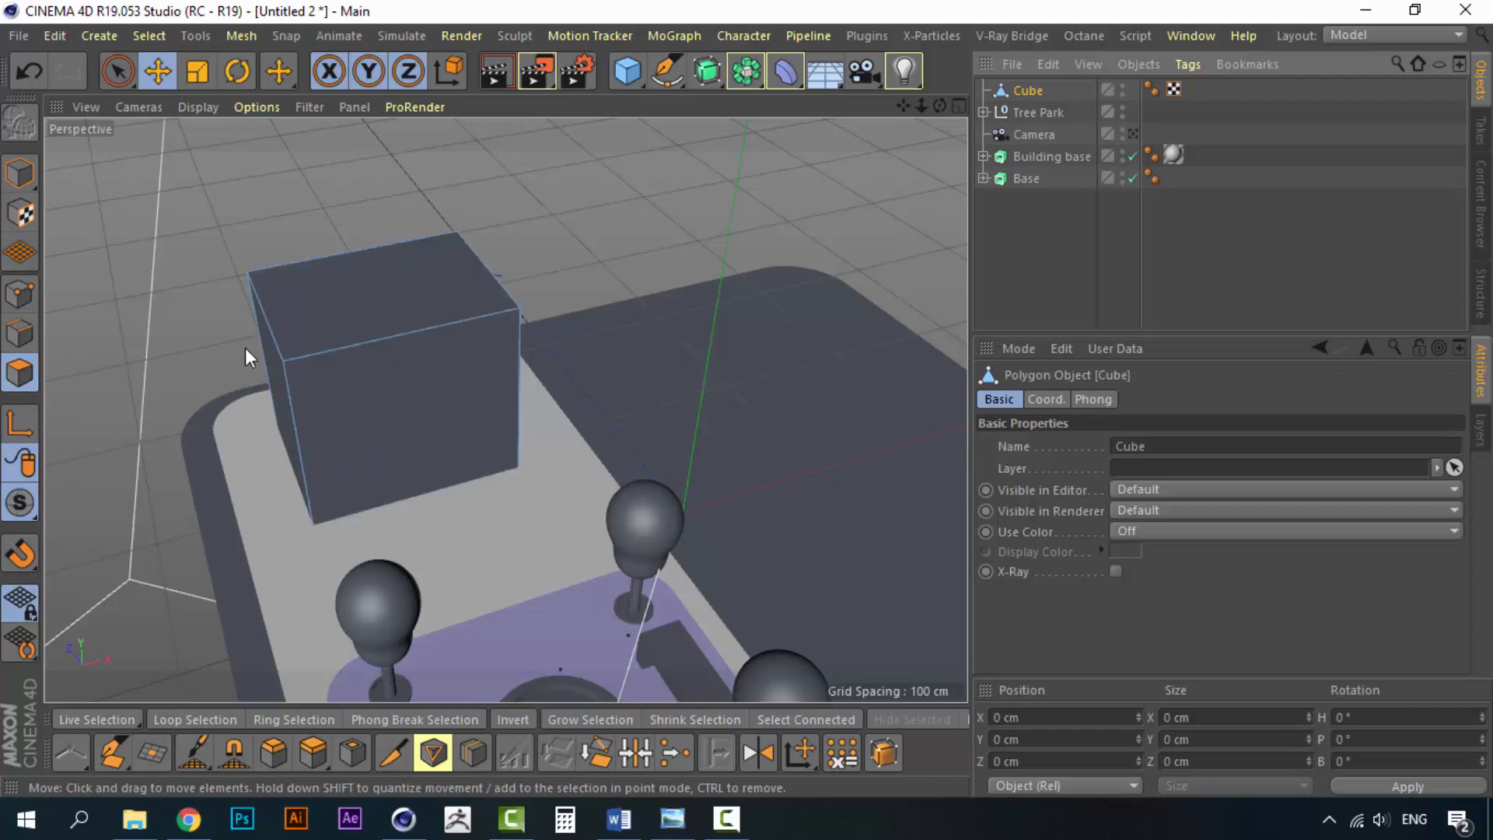
Step: Select the cube's top face and inset it with Extrude Inner by about 10.6 cm
{"action": "left_click_drag", "start_coordinate": [412, 310], "coordinate": [413, 391], "text": "alt"}
{"action": "left_click", "coordinate": [426, 361]}
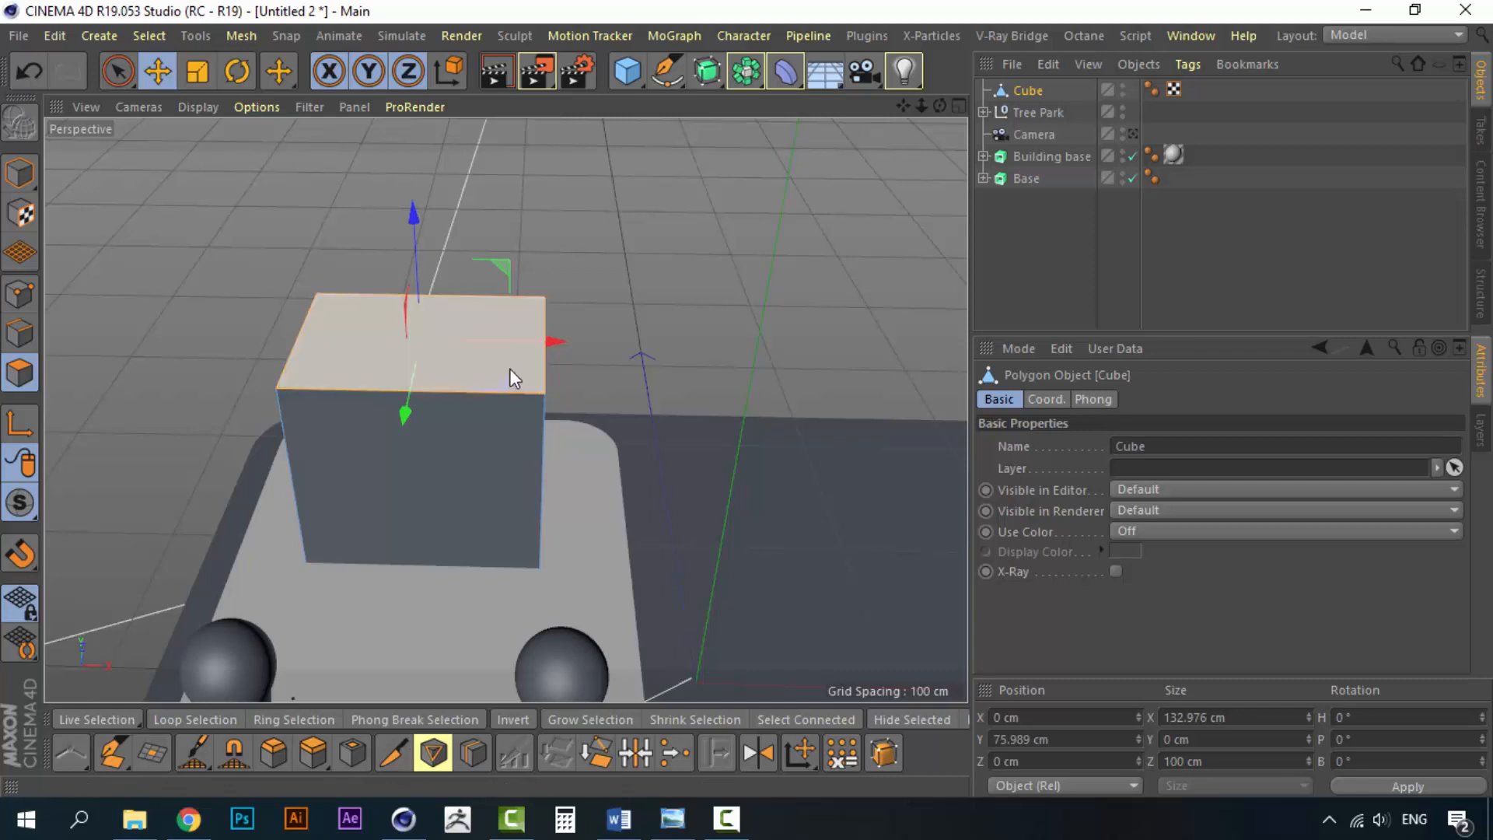
{"action": "left_click", "coordinate": [349, 753]}
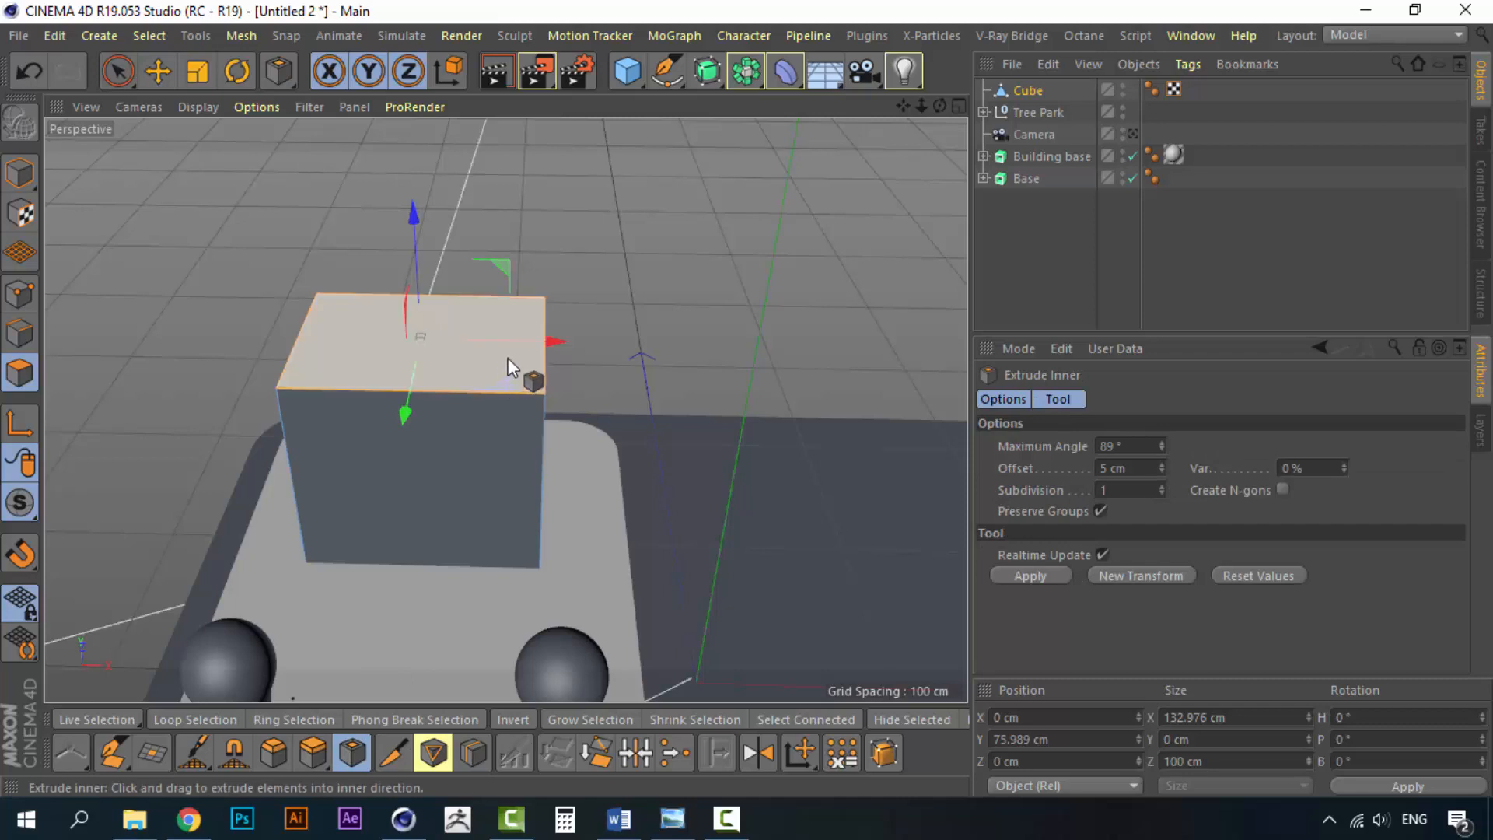
{"action": "left_click_drag", "start_coordinate": [507, 357], "coordinate": [538, 358]}
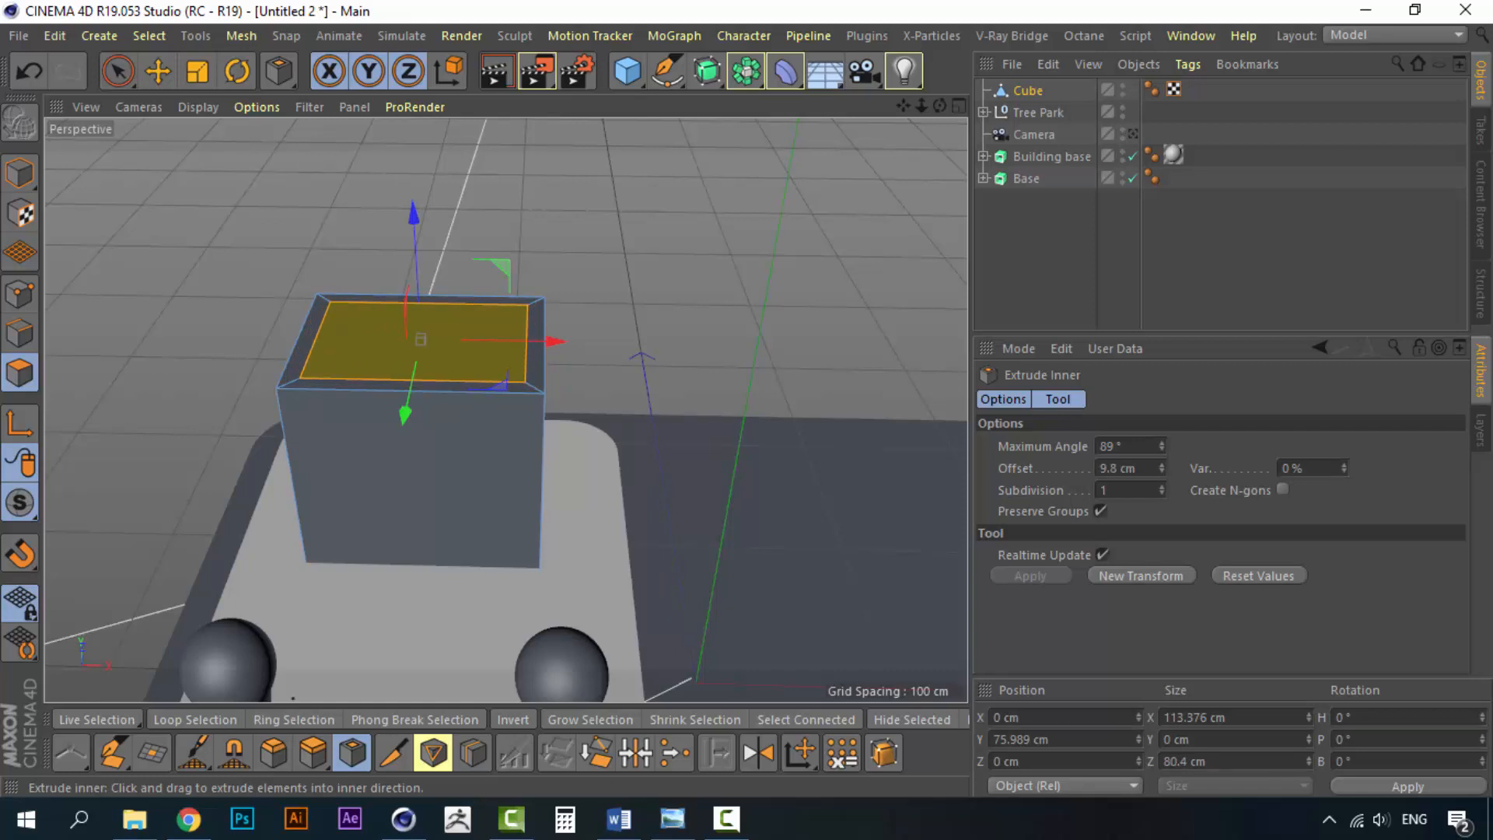
{"action": "left_click_drag", "start_coordinate": [538, 358], "coordinate": [540, 358]}
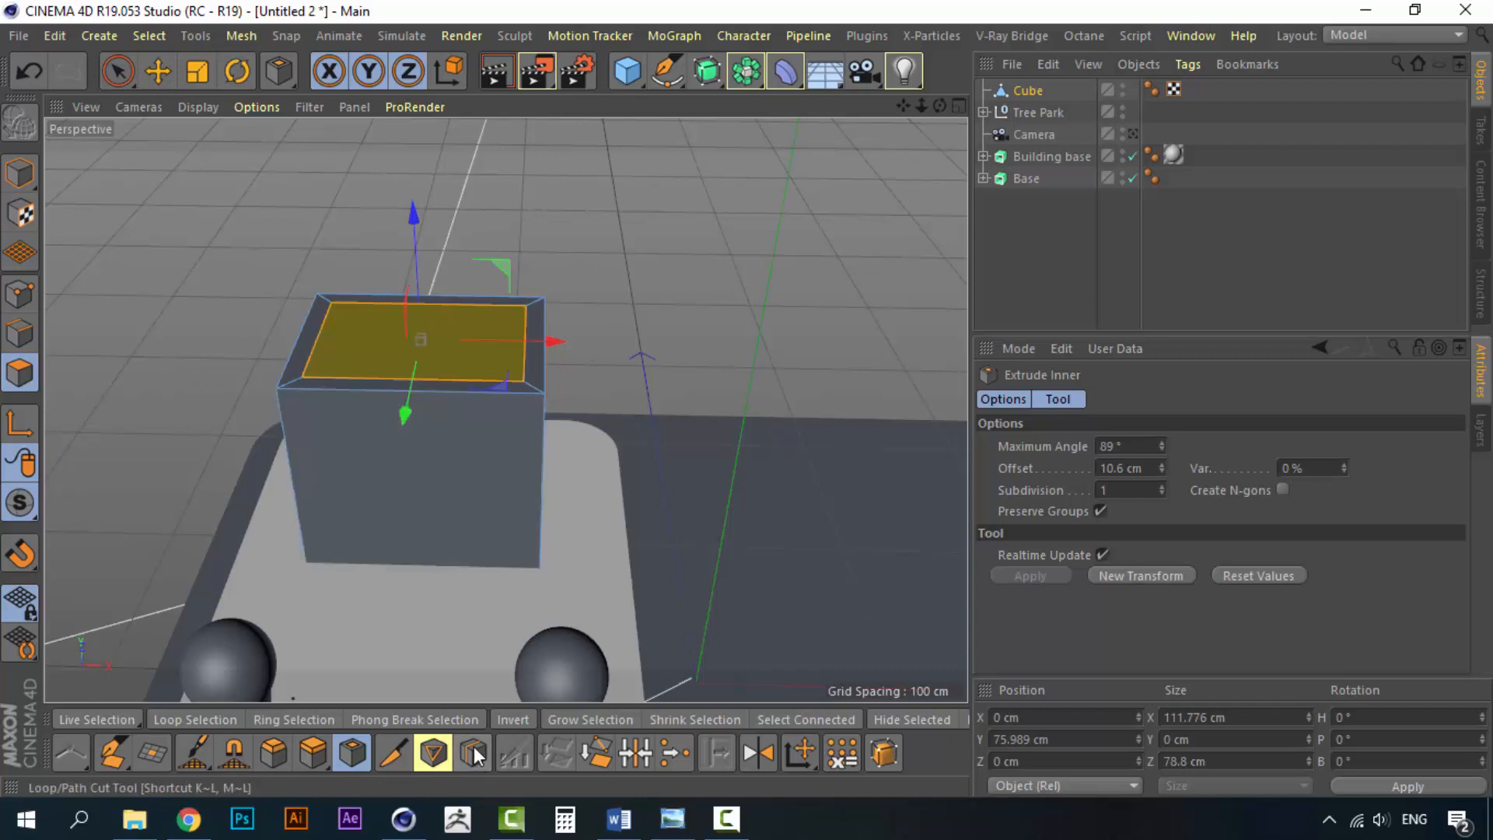
Step: Extrude the inset top face with a 0 cm offset and raise it to about Y 142.1 cm, checking the height through the camera
{"action": "left_click", "coordinate": [311, 753]}
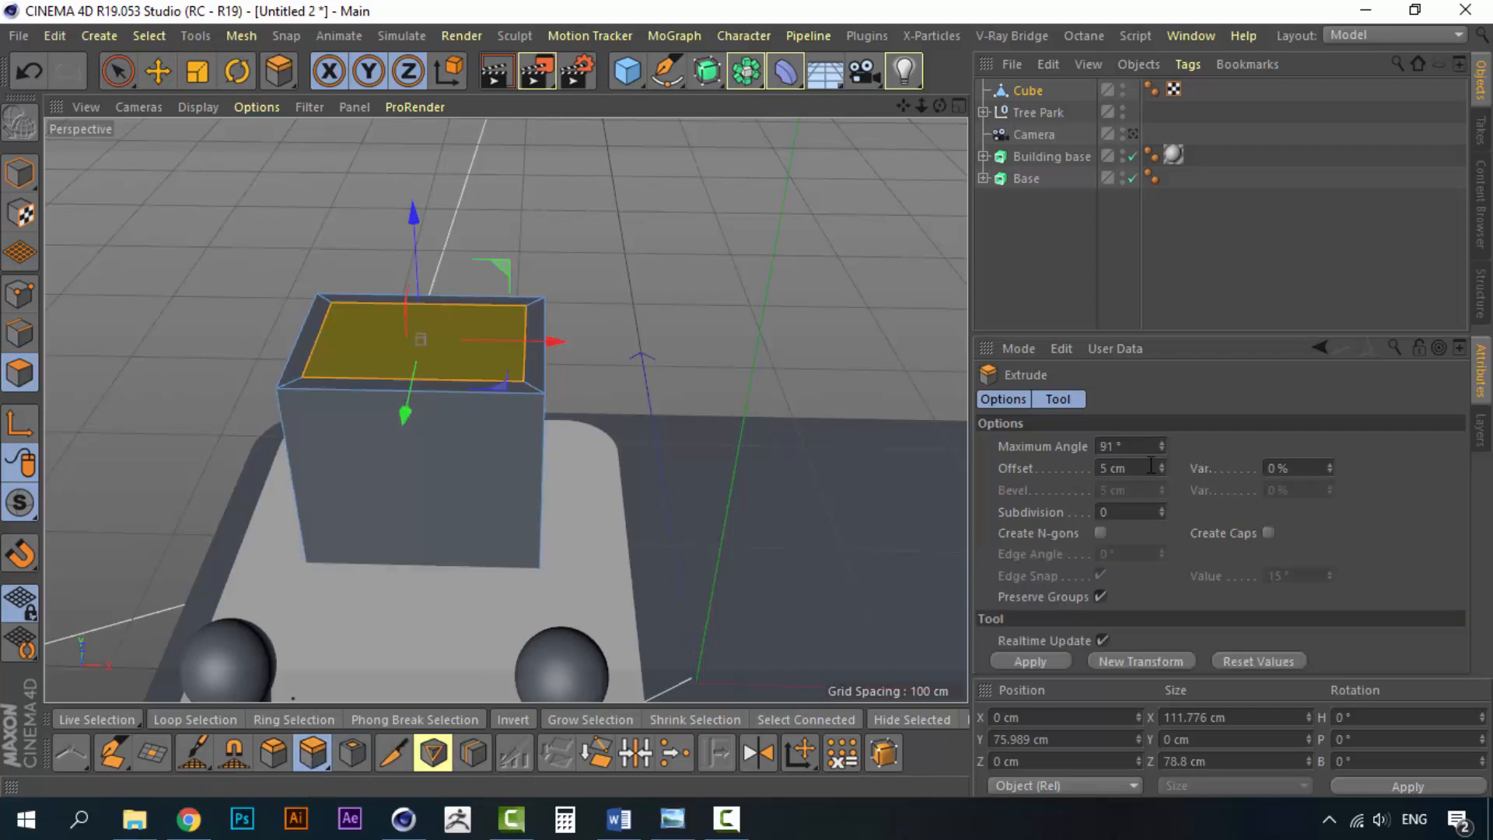
{"action": "left_click", "coordinate": [1104, 469]}
{"action": "type", "text": "0"}
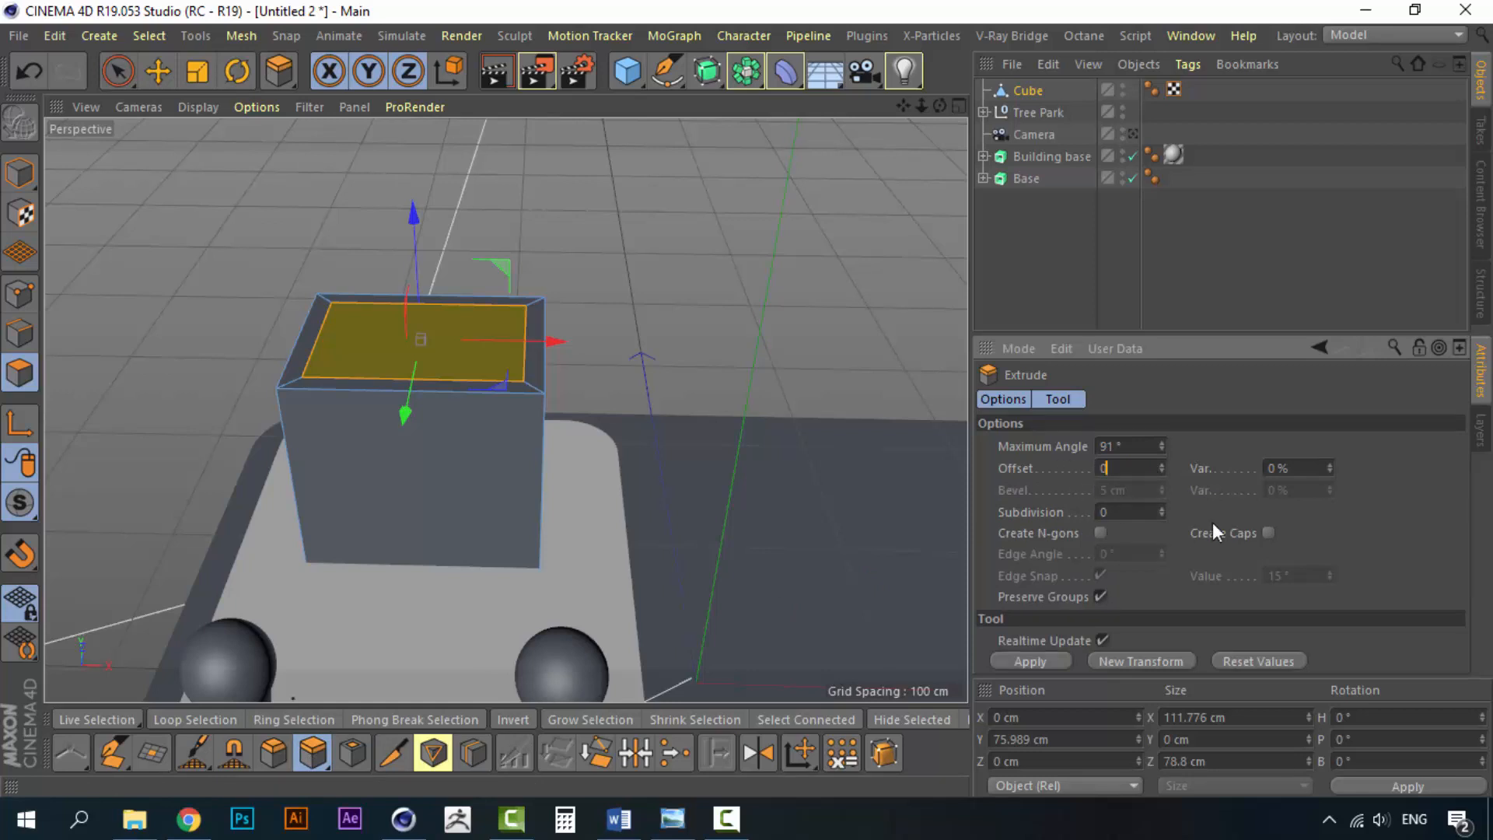
{"action": "key", "text": "Return"}
{"action": "left_click", "coordinate": [1123, 659]}
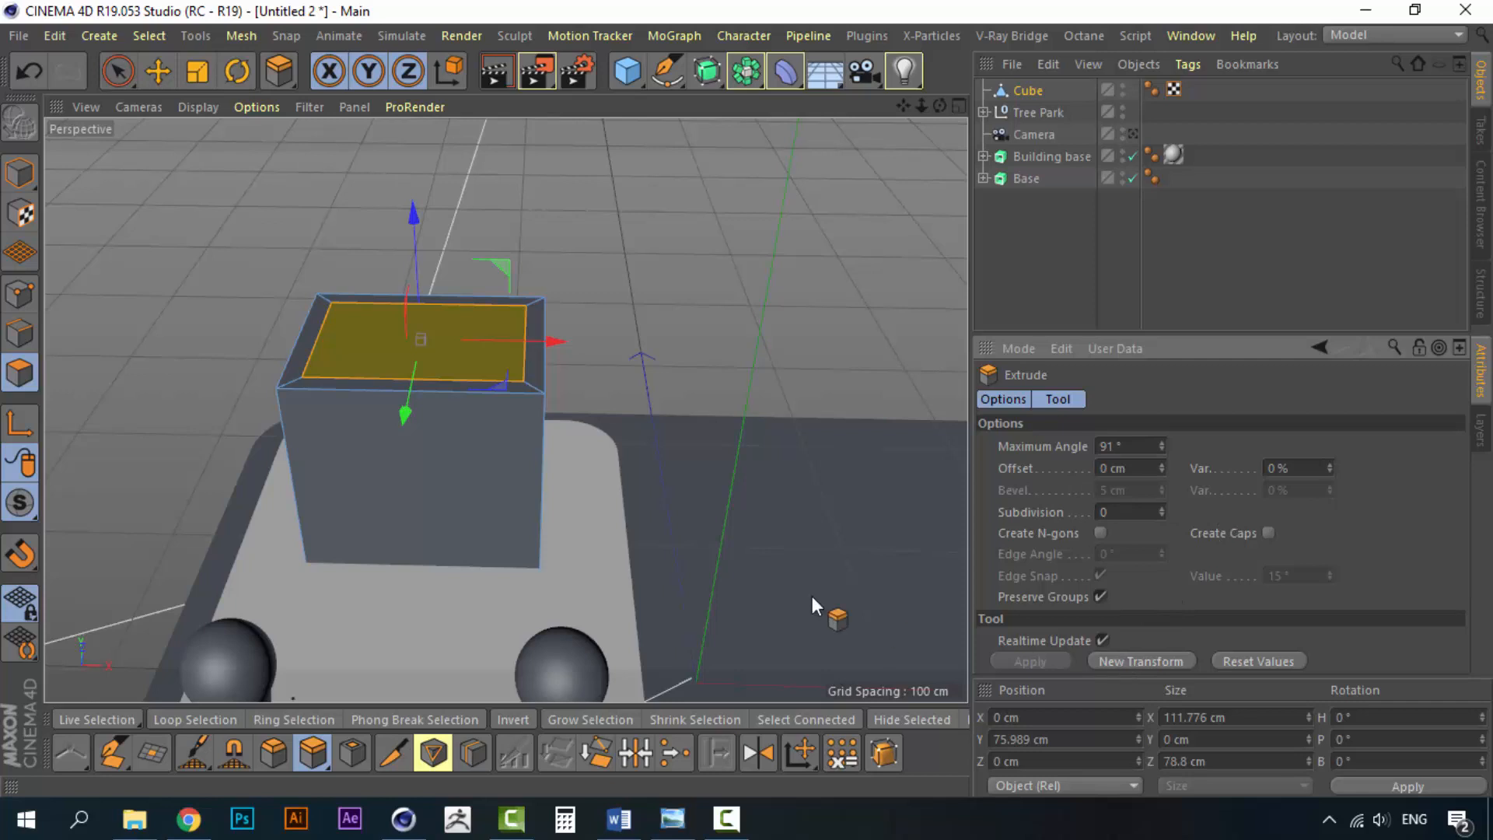
{"action": "left_click_drag", "start_coordinate": [413, 212], "coordinate": [408, 105]}
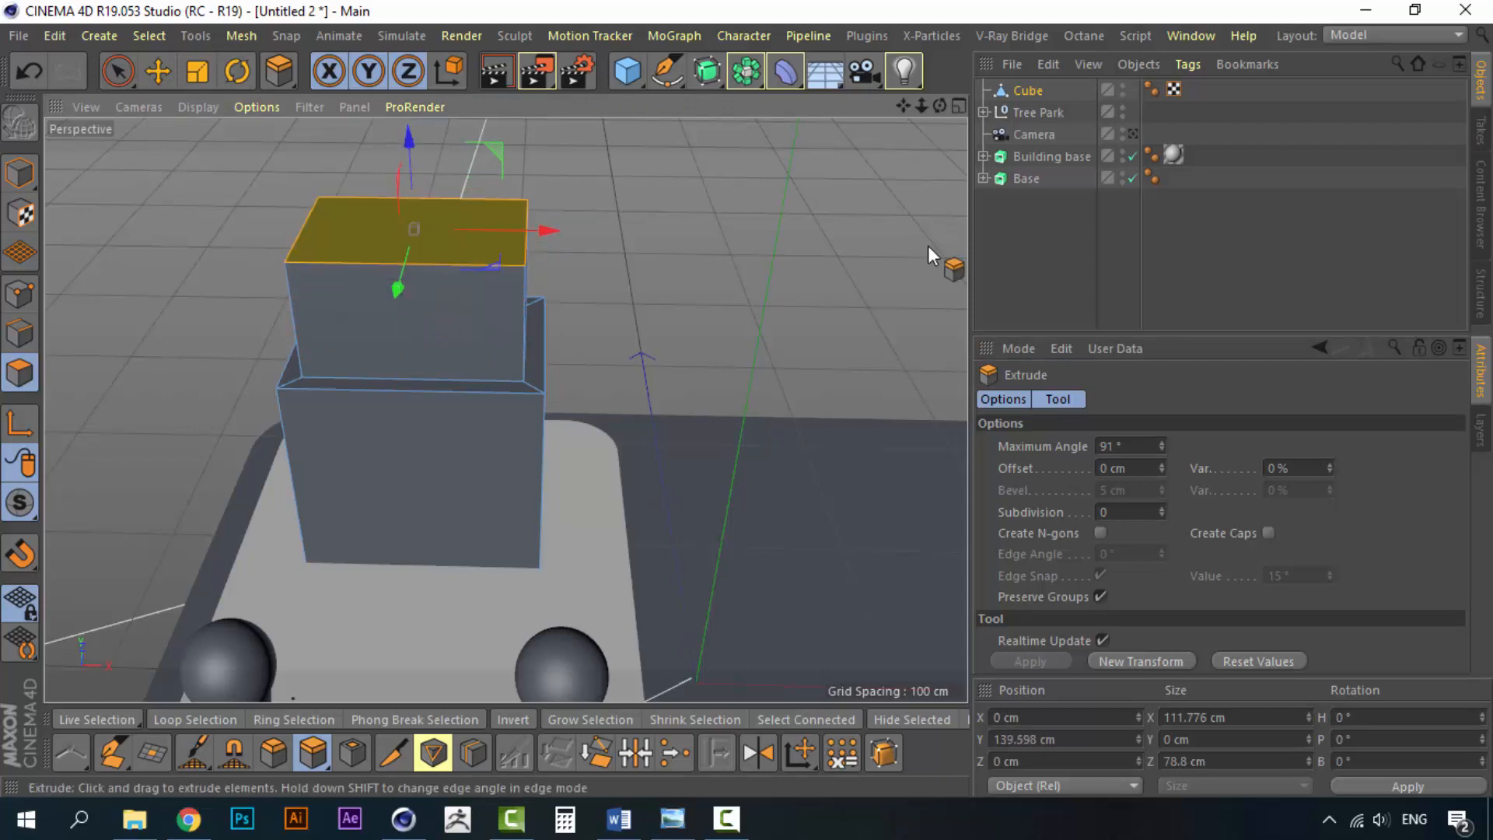
{"action": "left_click", "coordinate": [1133, 131]}
{"action": "left_click", "coordinate": [1133, 130]}
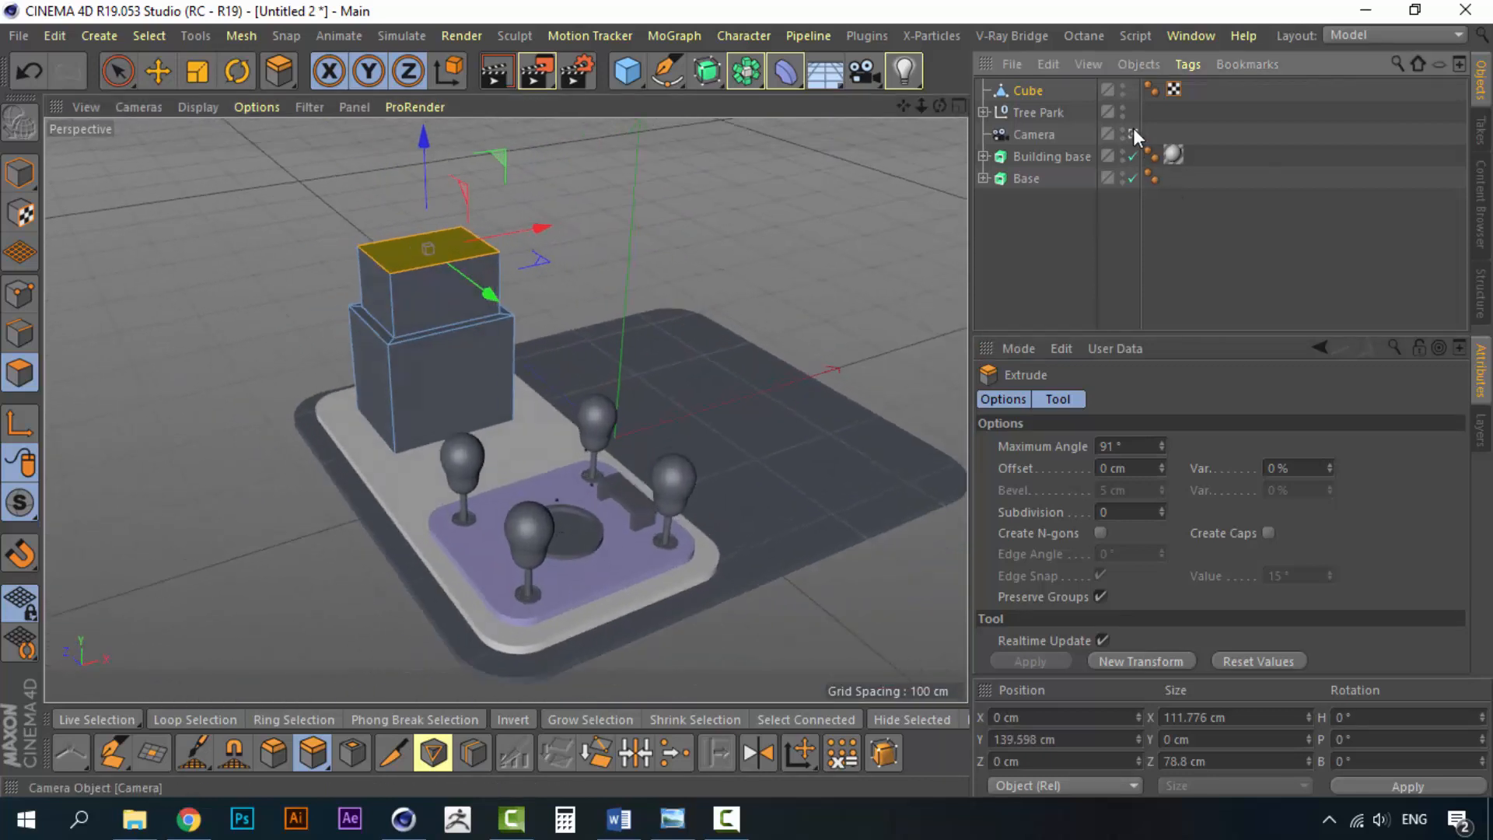
{"action": "left_click_drag", "start_coordinate": [414, 134], "coordinate": [413, 129]}
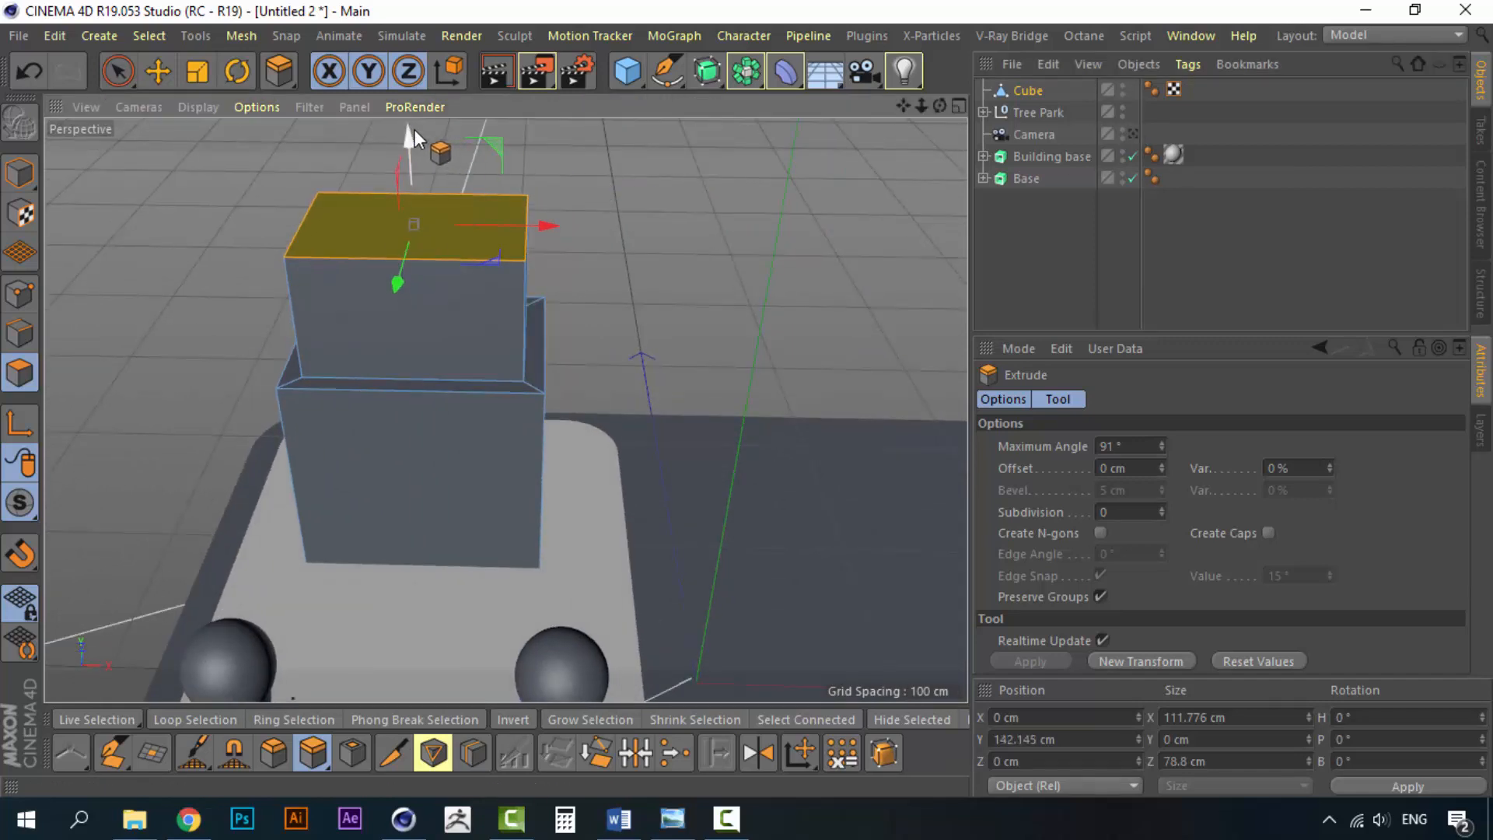
Step: Inset the top face of the upper block with Extrude Inner by about 11.8 cm
{"action": "middle_click_drag", "start_coordinate": [480, 316], "coordinate": [504, 389], "text": "alt"}
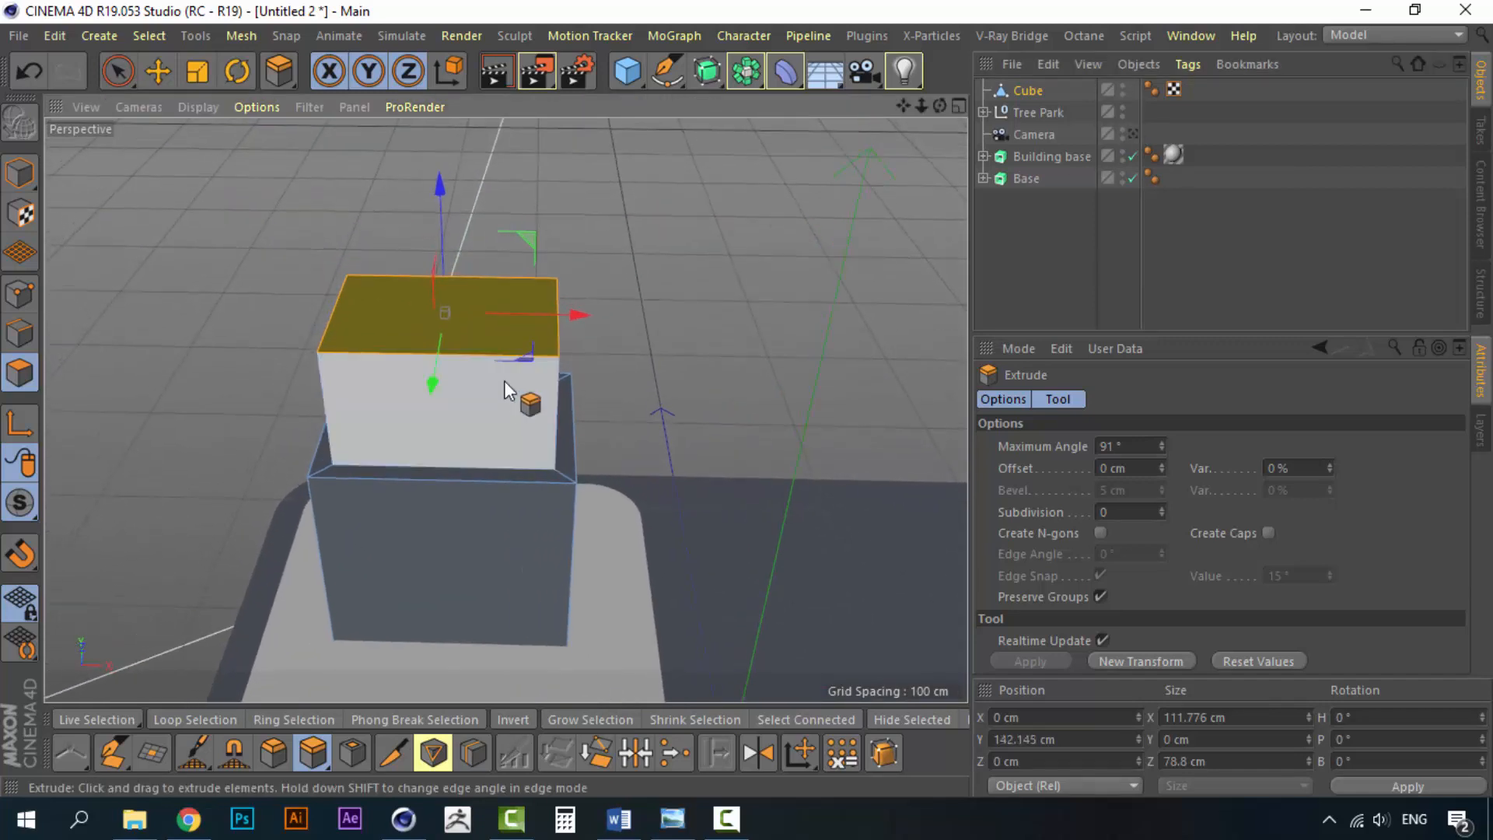
{"action": "left_click", "coordinate": [355, 753]}
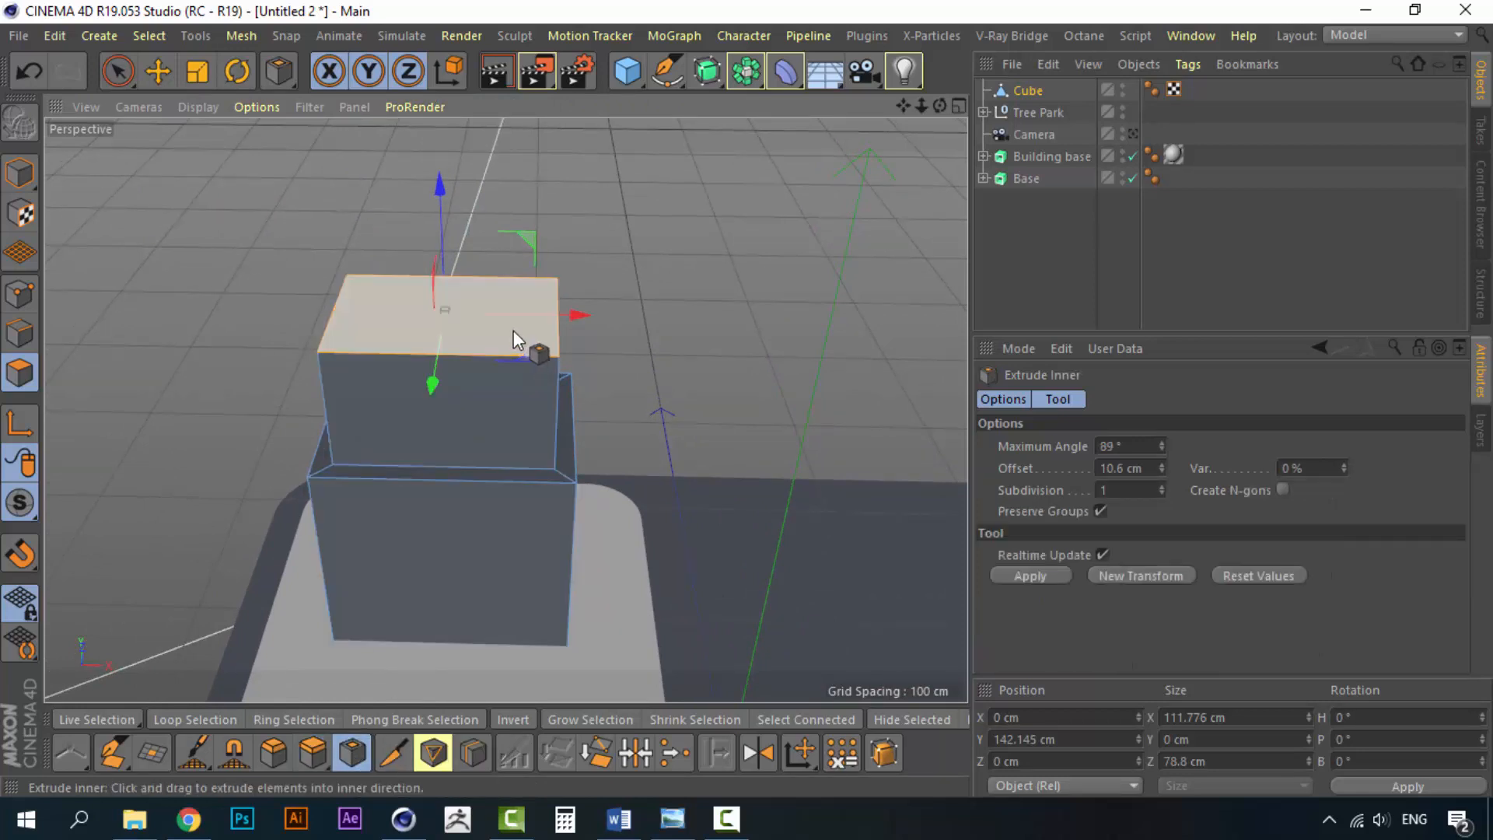
{"action": "left_click_drag", "start_coordinate": [513, 329], "coordinate": [559, 331]}
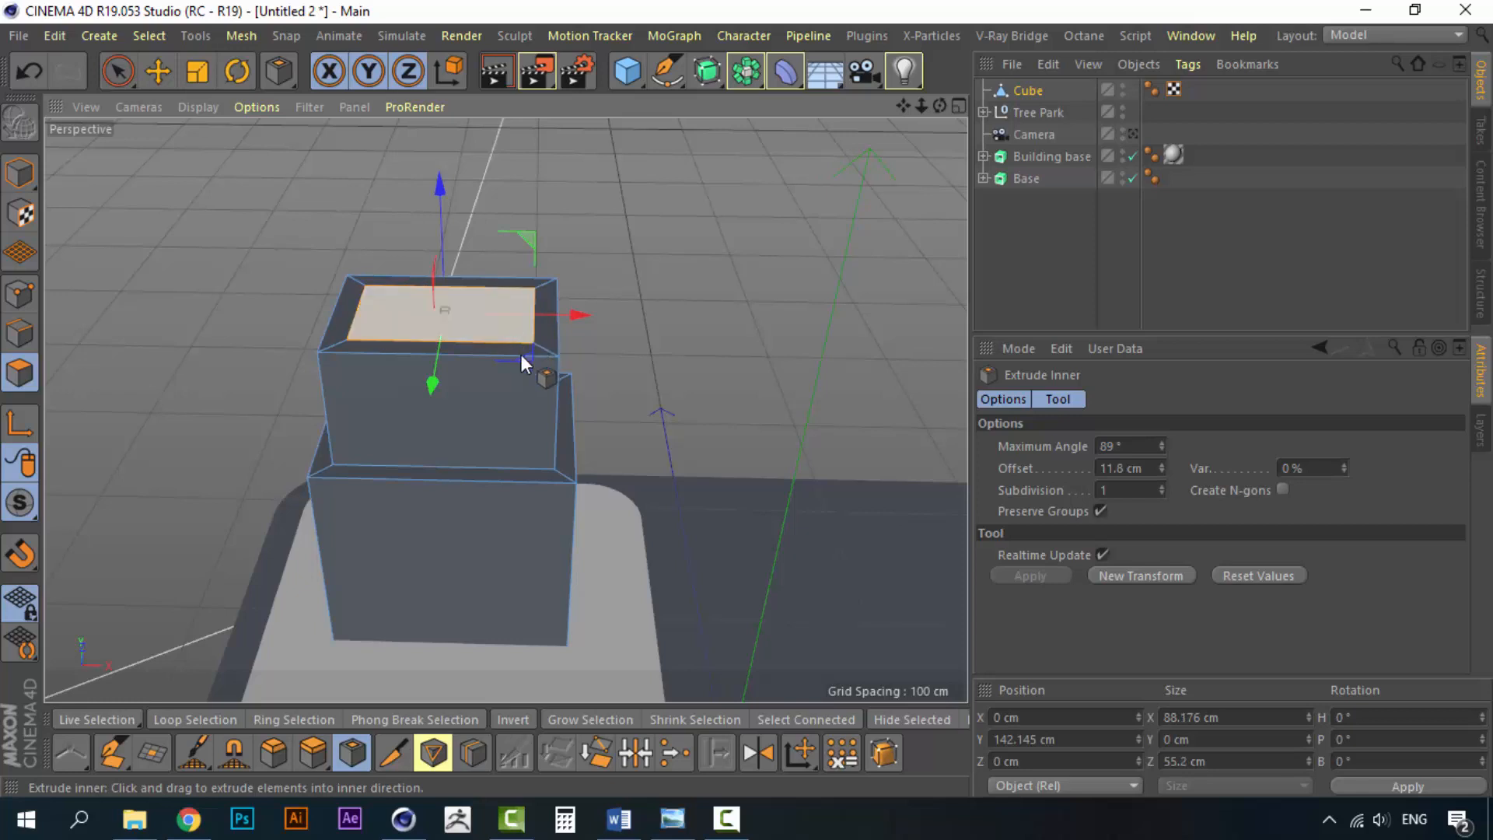
Step: Extrude the inset roof face with a 0 cm offset and sink it to about Y 130.7 cm
{"action": "left_click", "coordinate": [313, 753]}
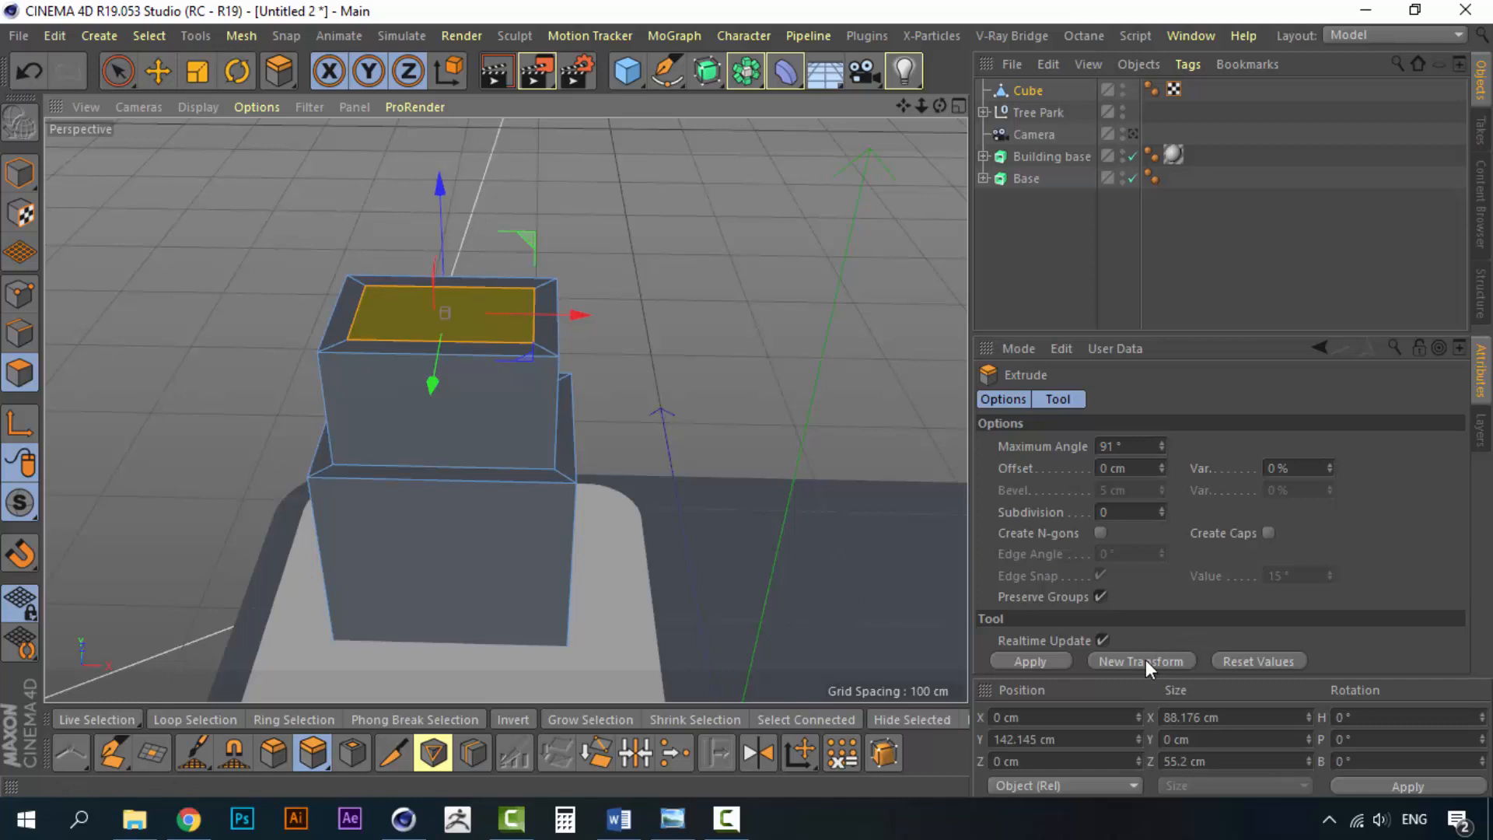
{"action": "left_click", "coordinate": [1146, 660]}
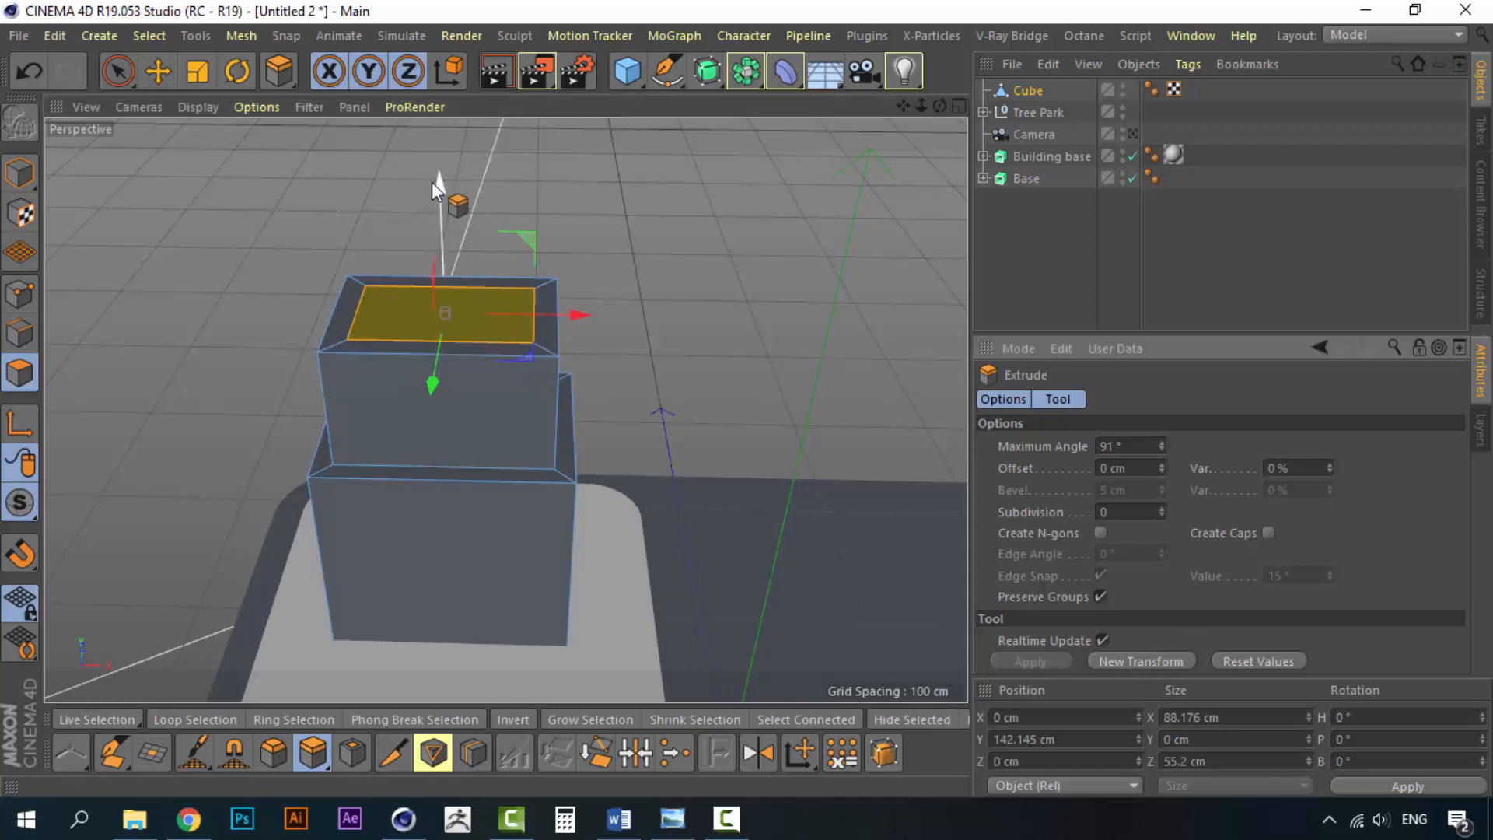
{"action": "mouse_move", "coordinate": [439, 185]}
{"action": "left_mouse_down"}
{"action": "mouse_move", "coordinate": [440, 128]}
{"action": "mouse_move", "coordinate": [445, 212]}
{"action": "mouse_move", "coordinate": [432, 212]}
{"action": "left_mouse_up"}
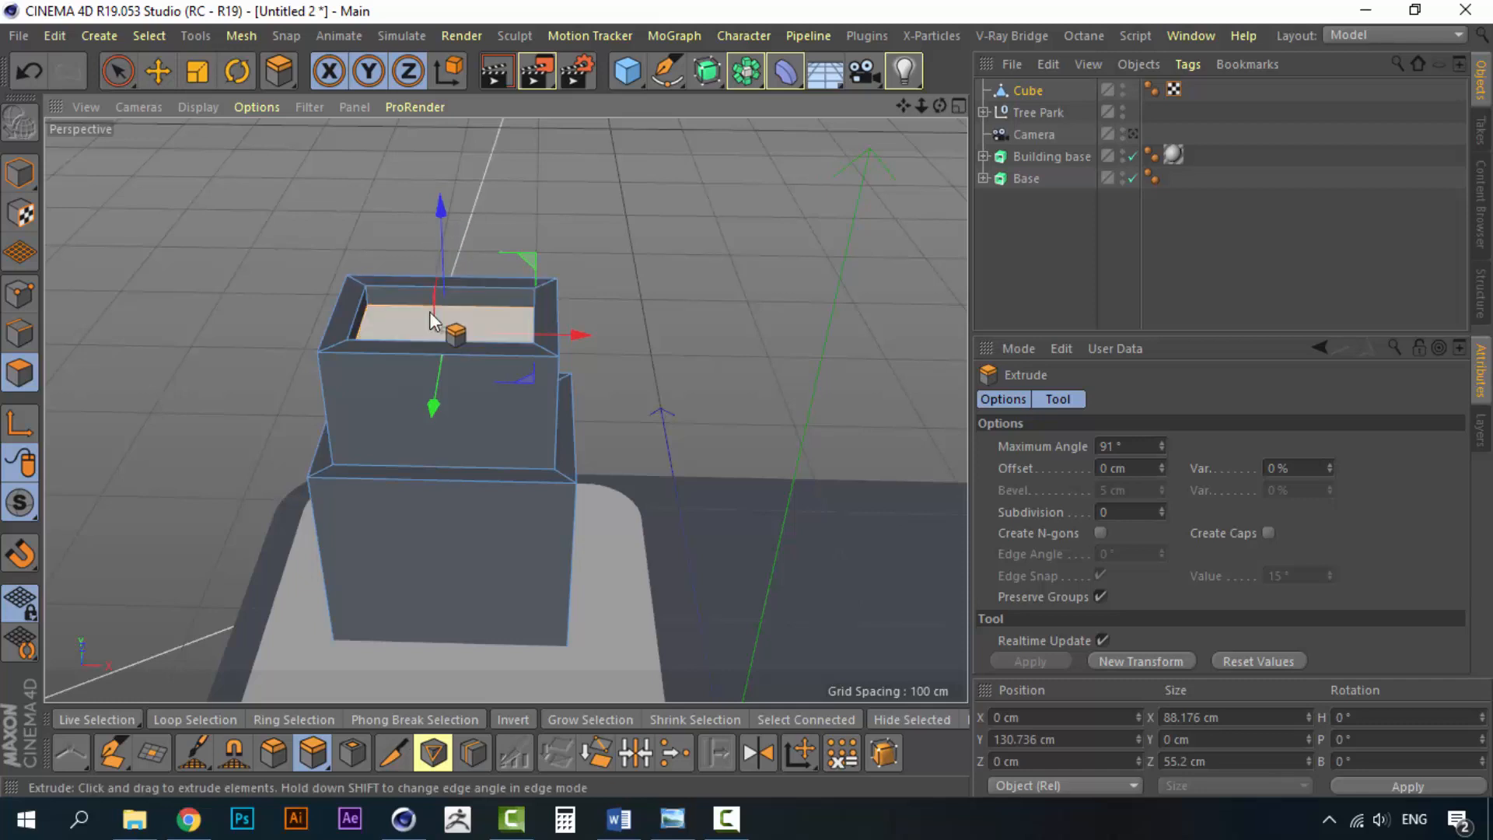
{"action": "left_click_drag", "start_coordinate": [429, 311], "coordinate": [431, 401], "text": "alt"}
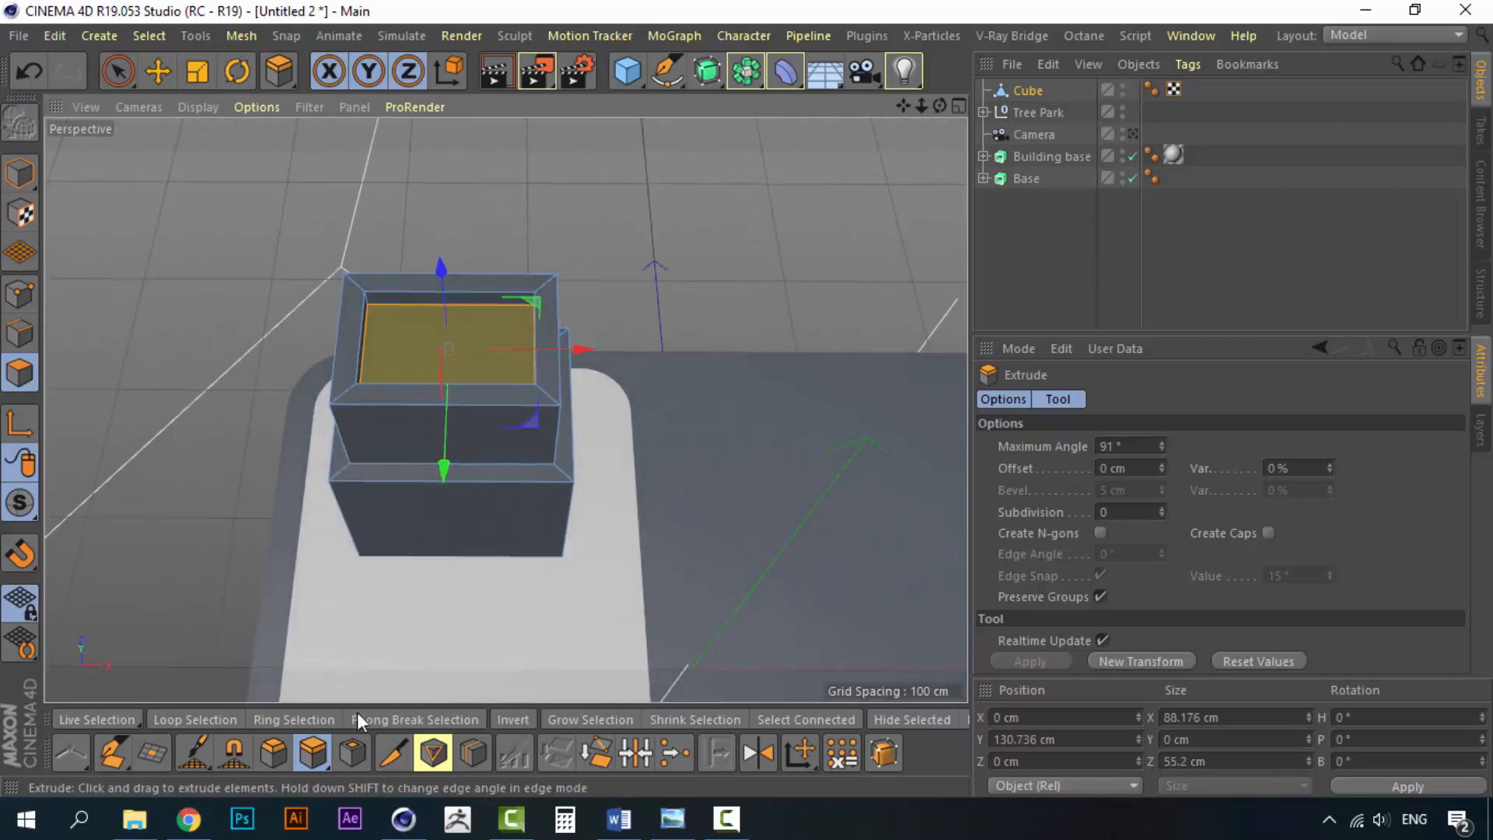
Step: Inset the recessed roof floor with Extrude Inner by about 22.4 cm and extrude the small centre face up to about Y 162.7 cm
{"action": "left_click", "coordinate": [358, 758]}
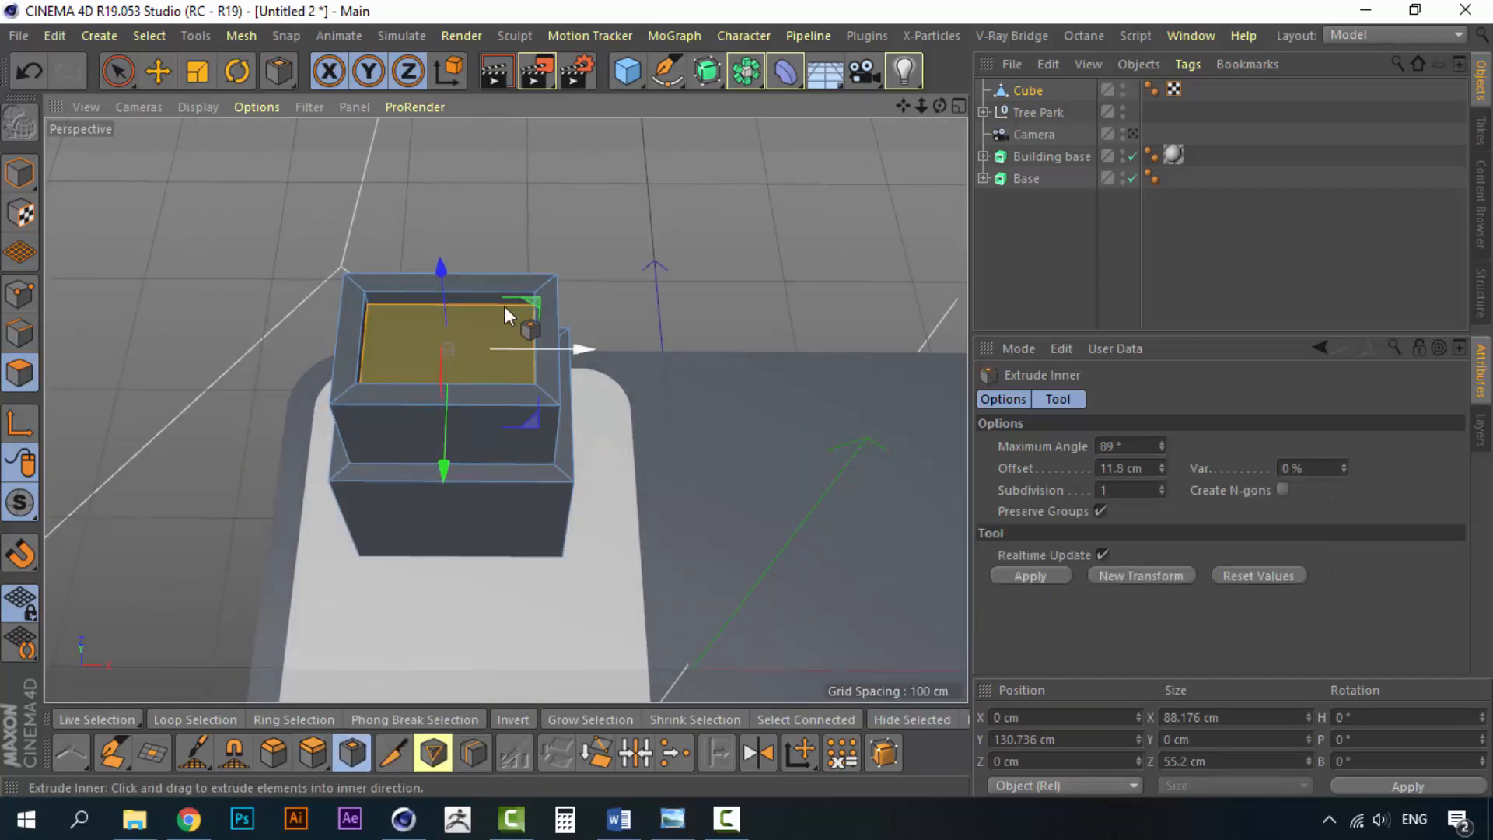
{"action": "left_click_drag", "start_coordinate": [466, 348], "coordinate": [424, 348]}
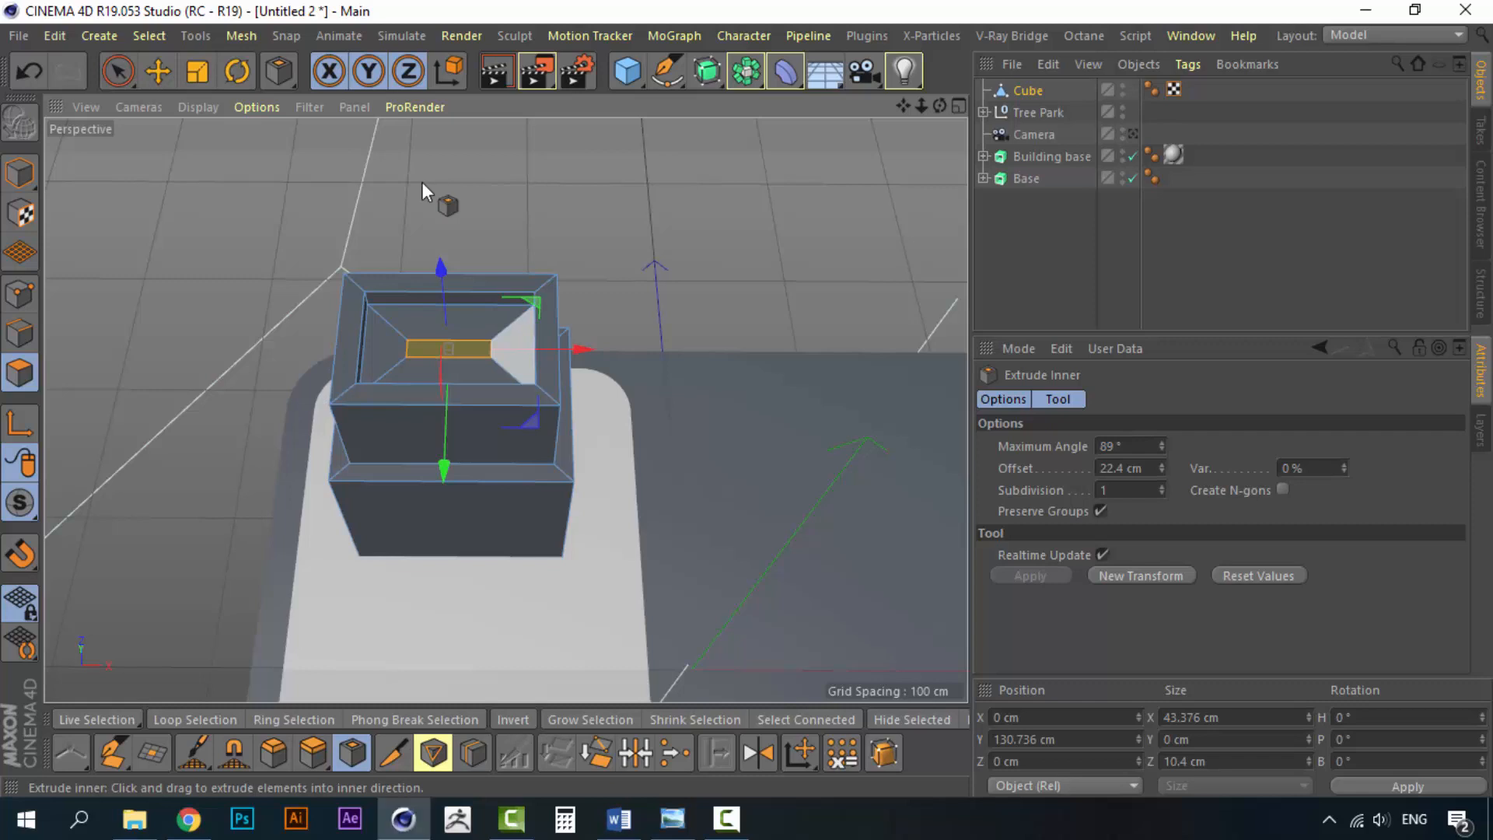
{"action": "left_click", "coordinate": [312, 761]}
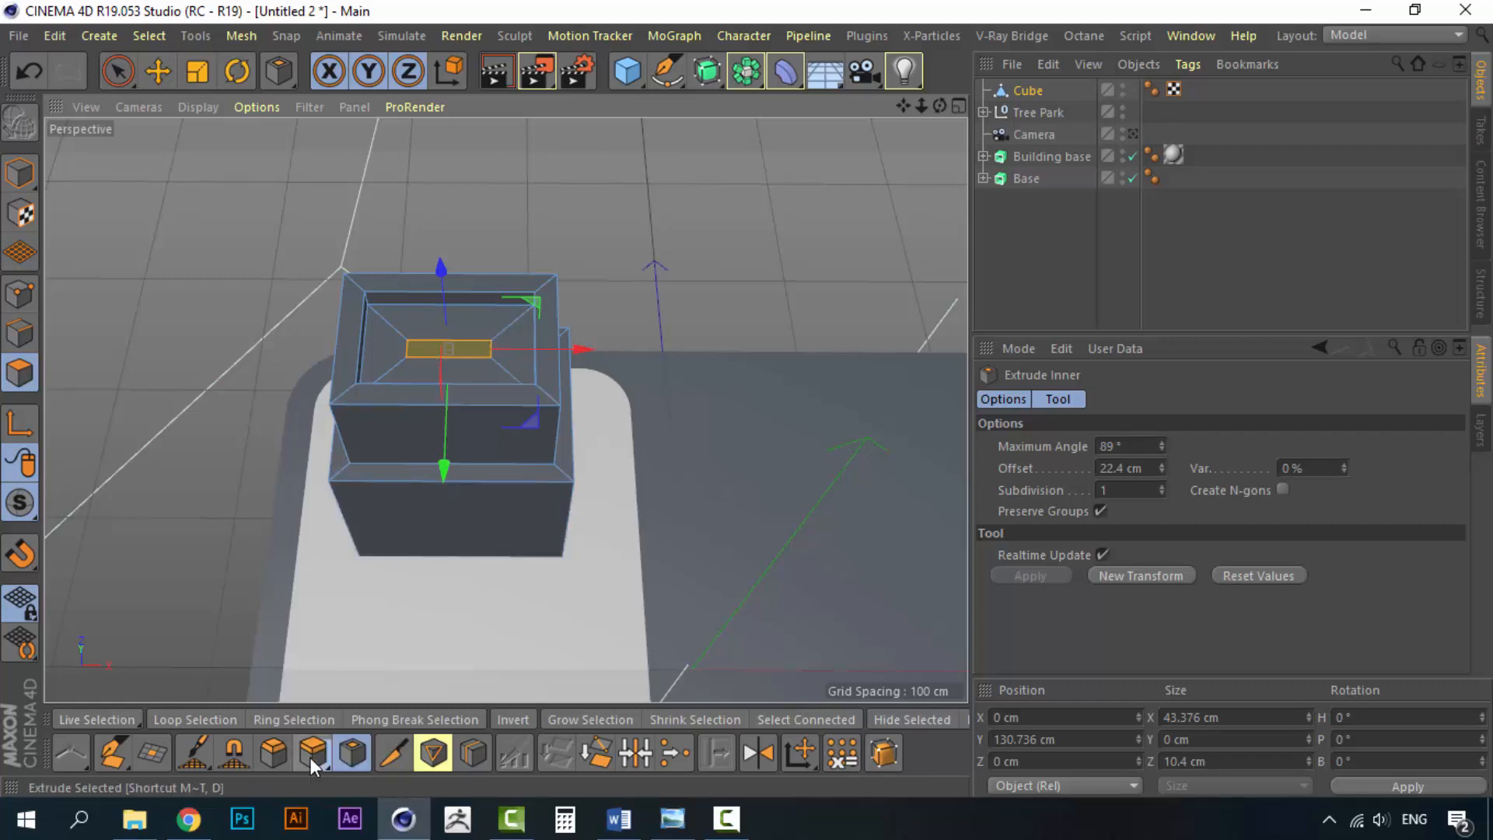
{"action": "left_click", "coordinate": [1142, 662]}
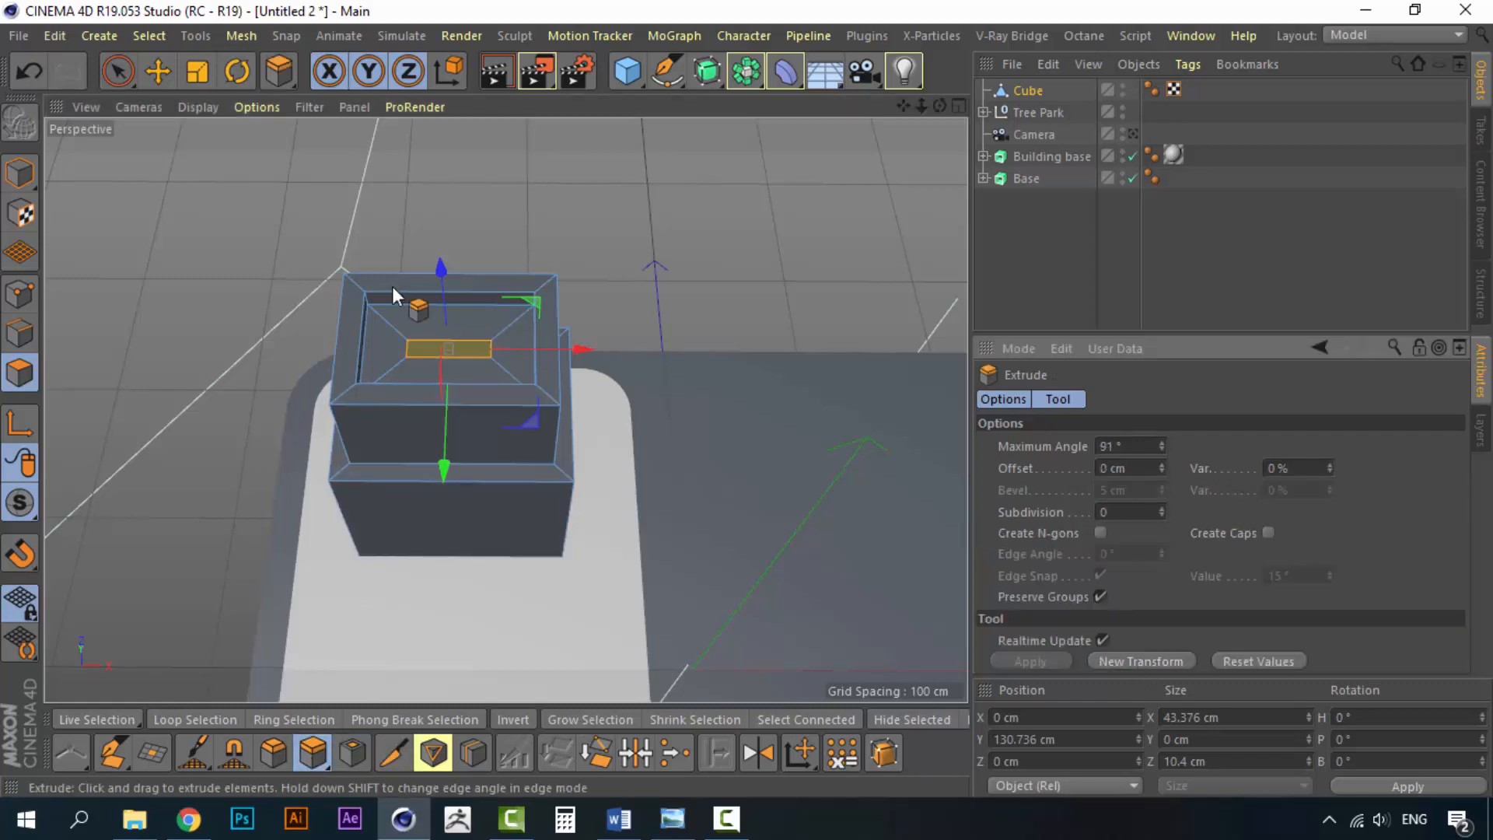
{"action": "left_click_drag", "start_coordinate": [433, 277], "coordinate": [440, 207], "text": "alt"}
{"action": "left_click_drag", "start_coordinate": [440, 204], "coordinate": [450, 152], "text": "alt"}
{"action": "left_click", "coordinate": [1132, 135]}
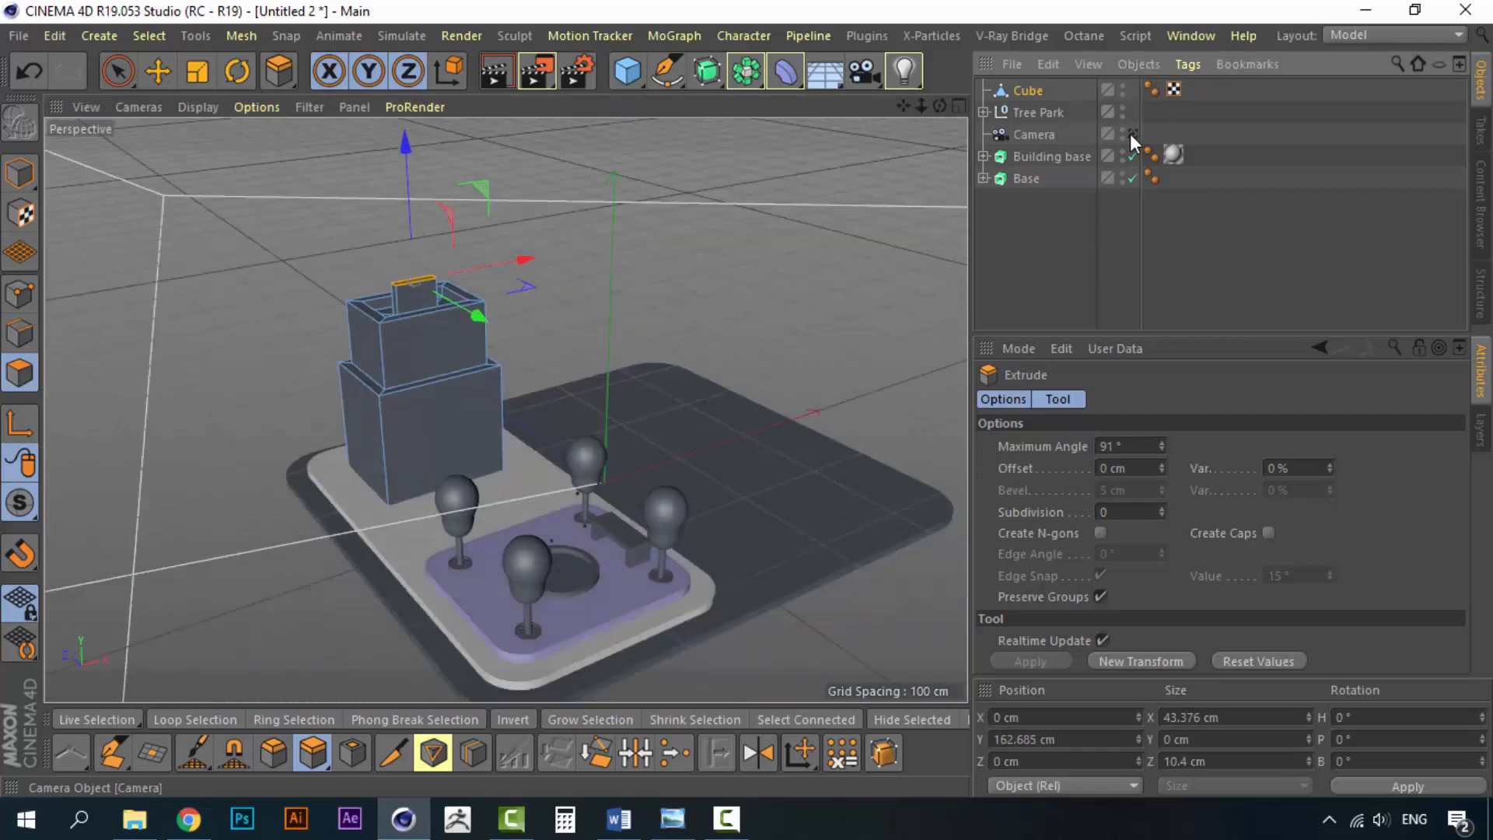
{"action": "left_click", "coordinate": [1133, 136]}
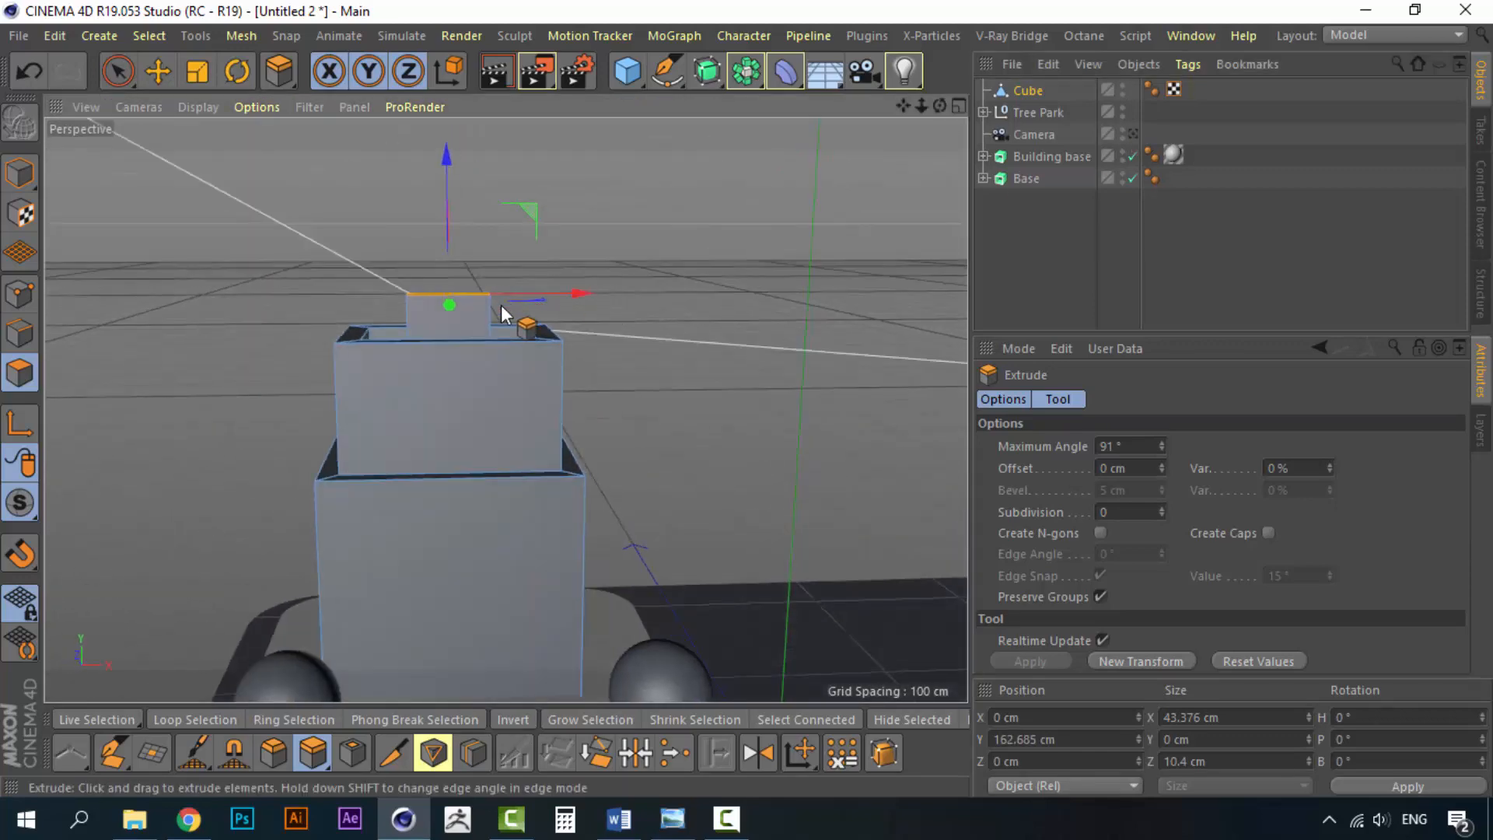
Step: Scale the raised block's top face along X to about 10.1 cm and check the tapered shape through the camera
{"action": "left_click_drag", "start_coordinate": [510, 317], "coordinate": [462, 441], "text": "alt"}
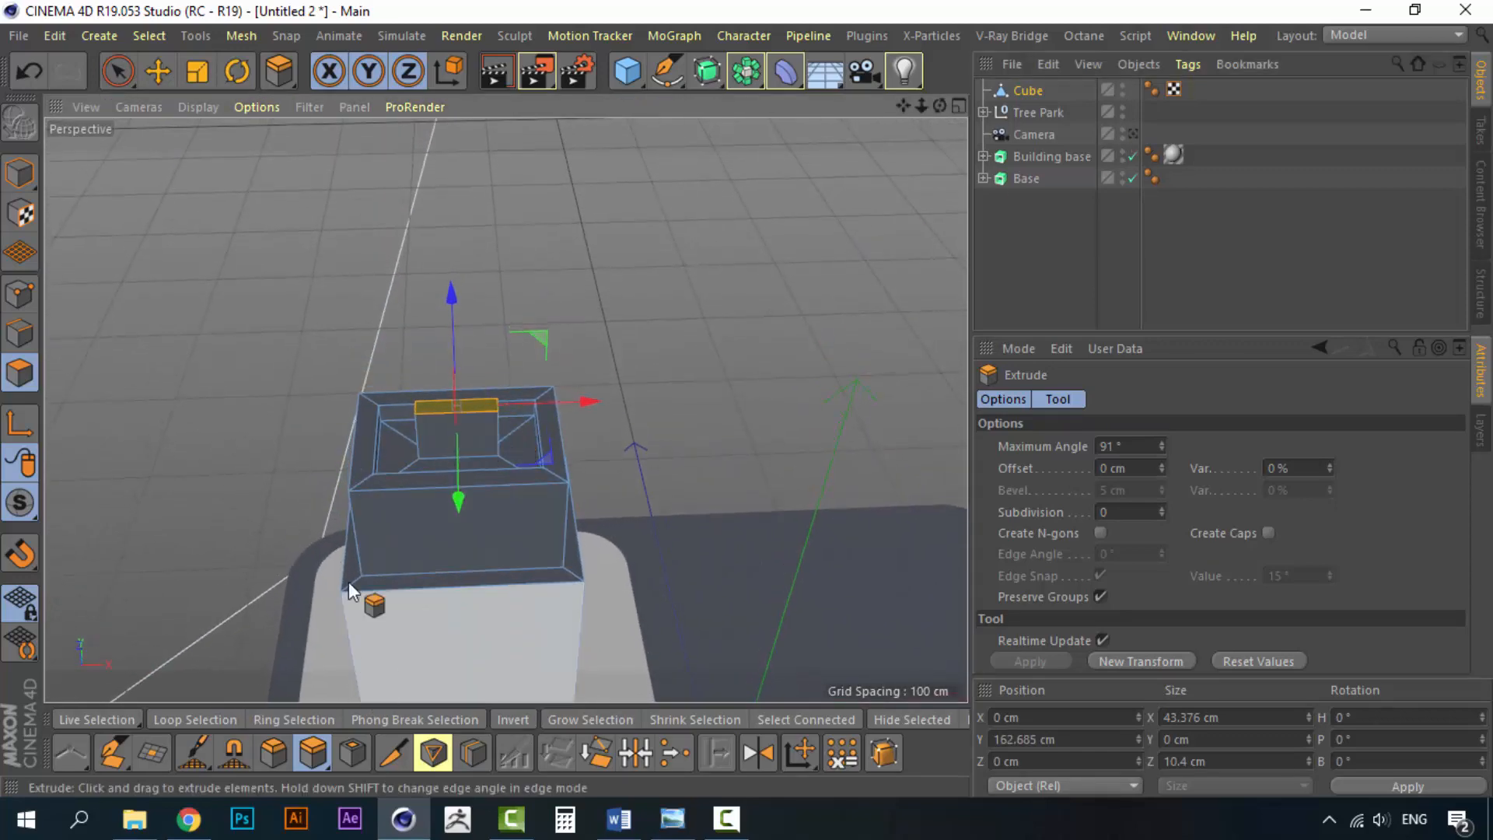
{"action": "left_click", "coordinate": [197, 76]}
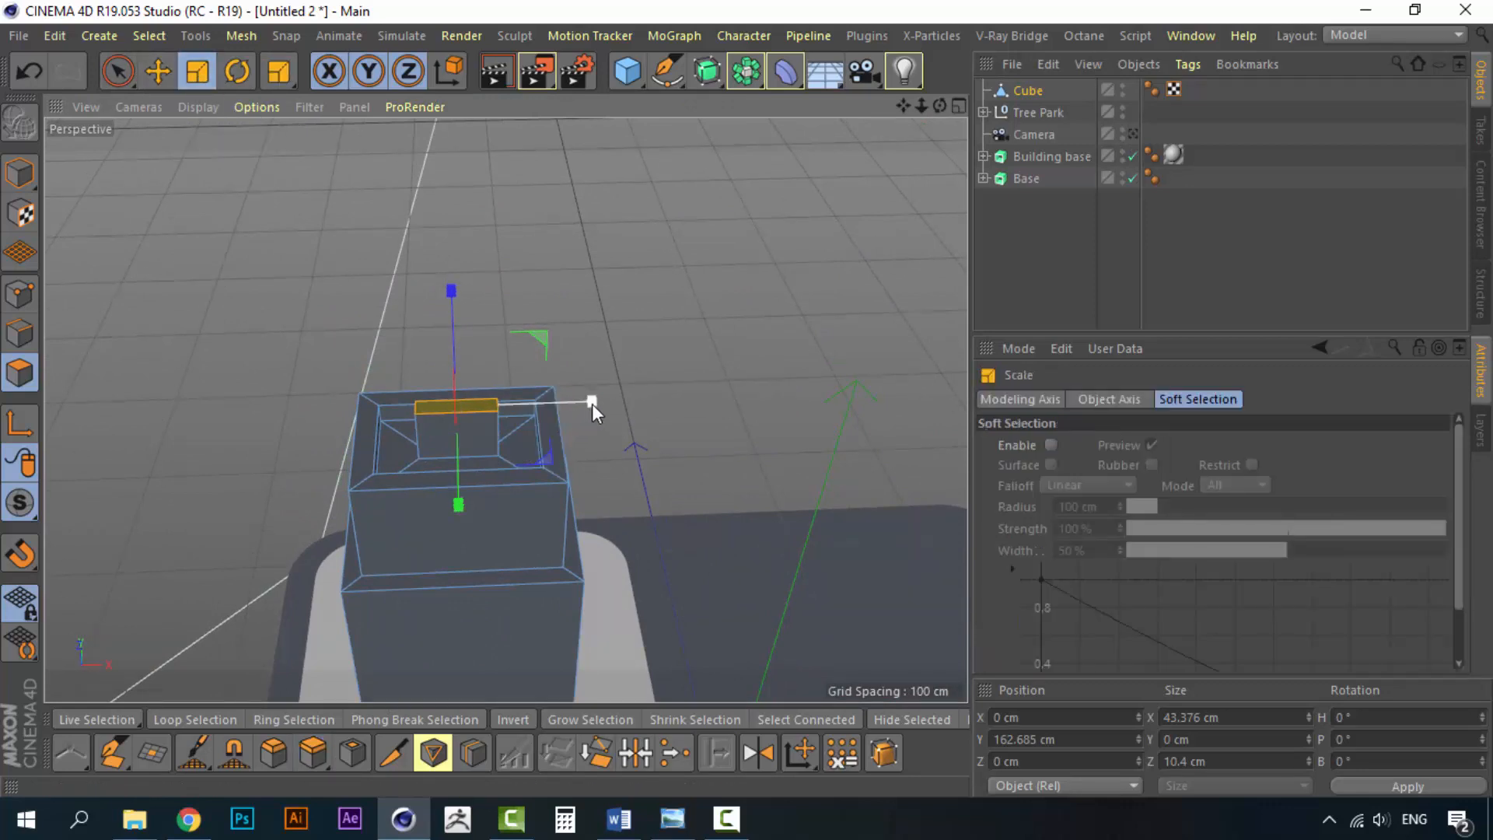
{"action": "left_click_drag", "start_coordinate": [591, 402], "coordinate": [489, 426]}
{"action": "left_click_drag", "start_coordinate": [459, 481], "coordinate": [418, 435], "text": "alt"}
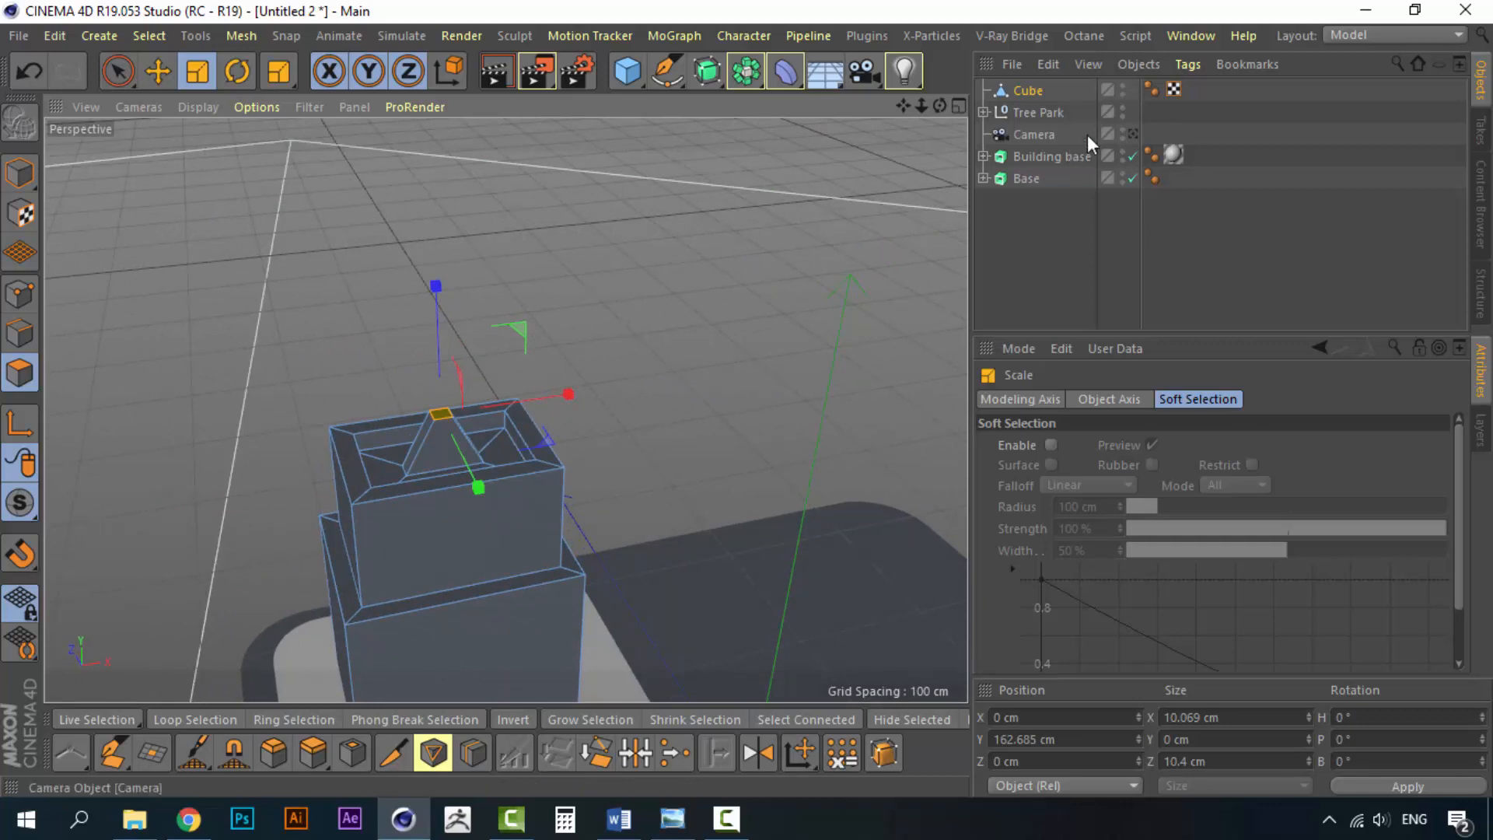
{"action": "left_click", "coordinate": [1134, 134]}
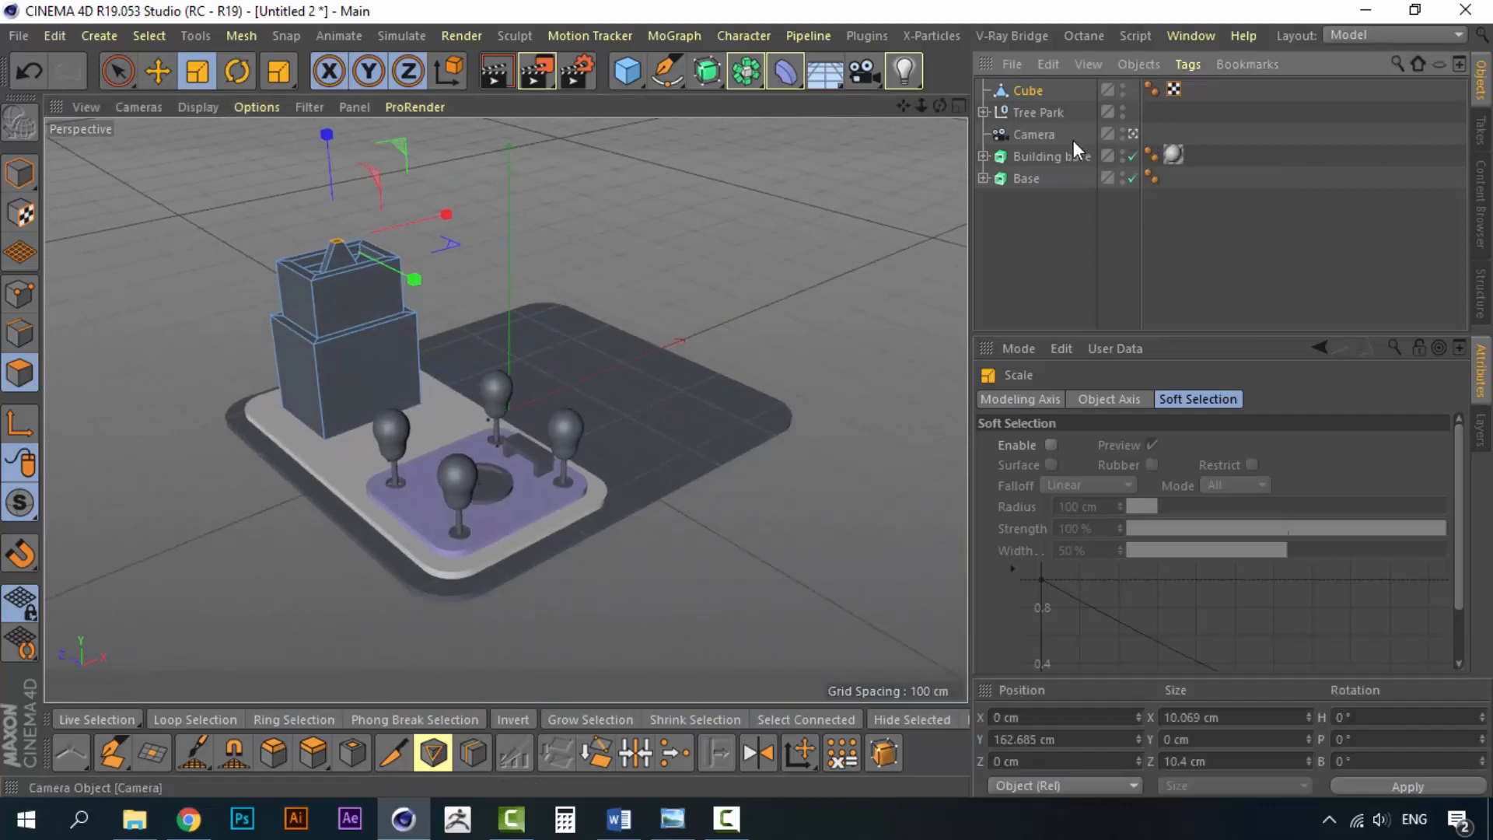
Step: Switch the interface layout to Standard and check the building's colours in the Abstract 2_Camera_a reference picture
{"action": "left_click", "coordinate": [1033, 93]}
{"action": "left_click", "coordinate": [1345, 36]}
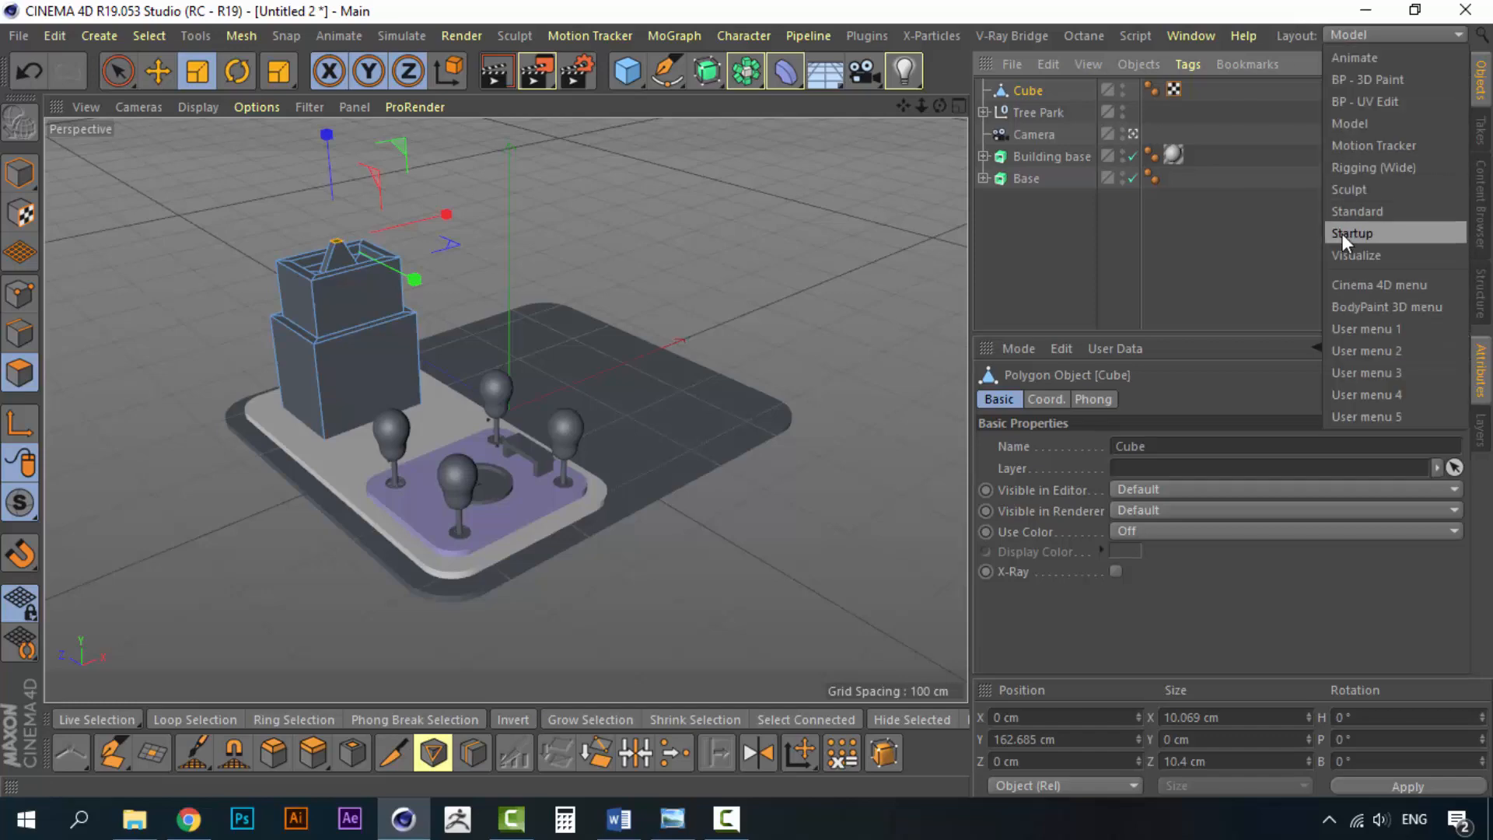
{"action": "left_click", "coordinate": [1348, 212]}
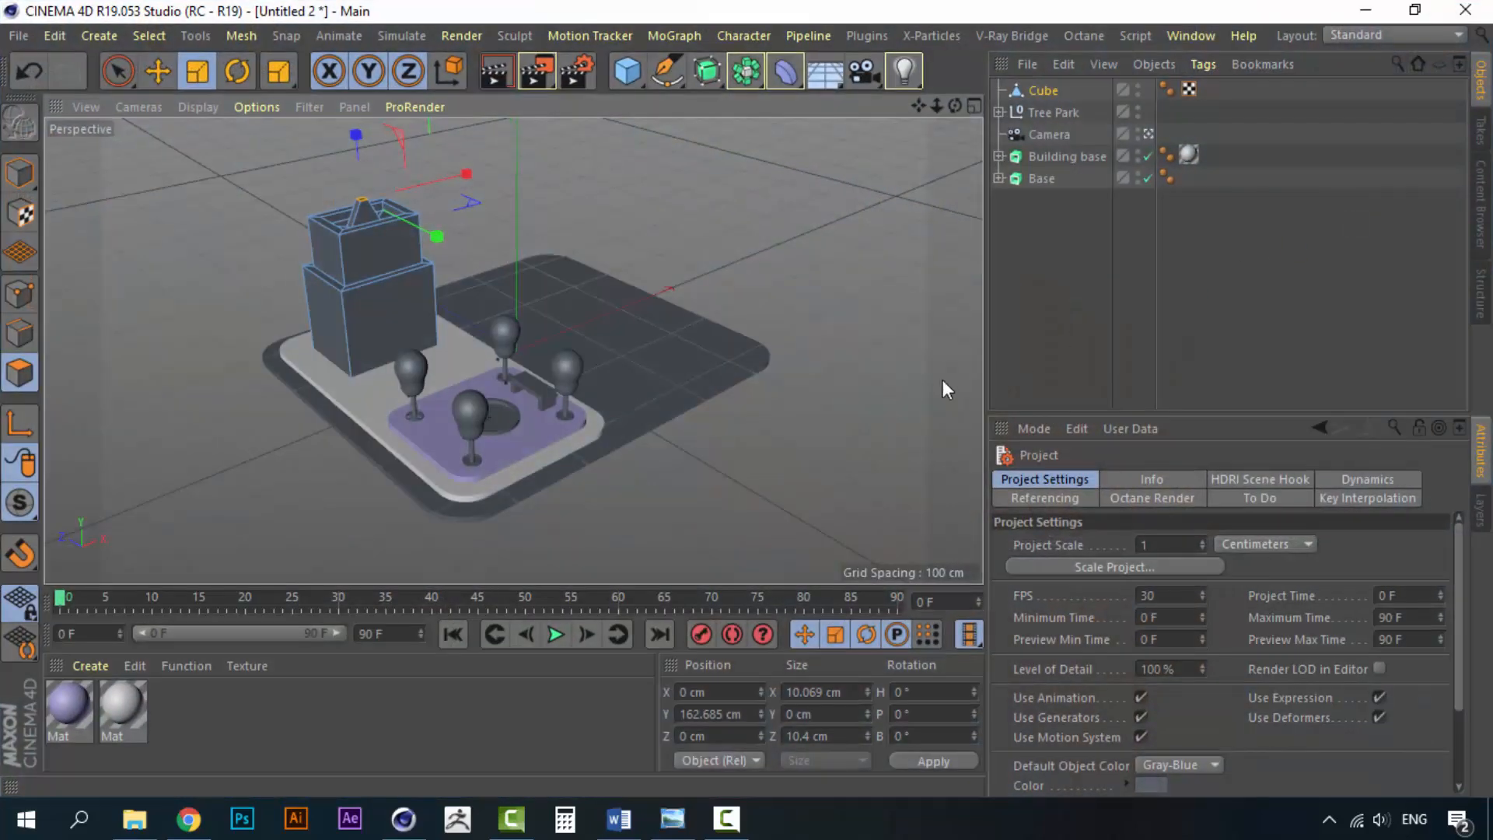
{"action": "left_click", "coordinate": [673, 819]}
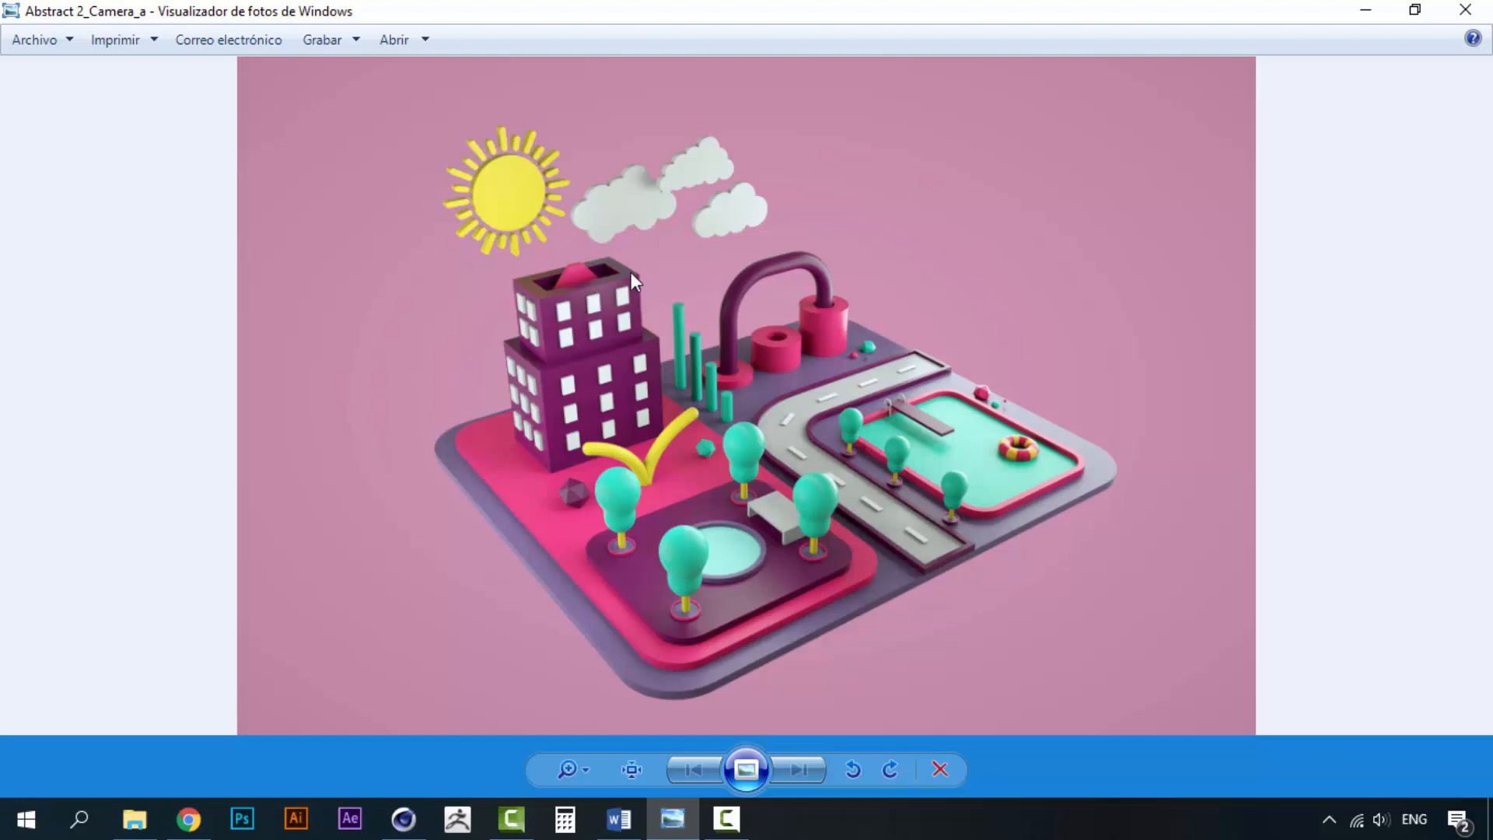
{"action": "left_click", "coordinate": [403, 819]}
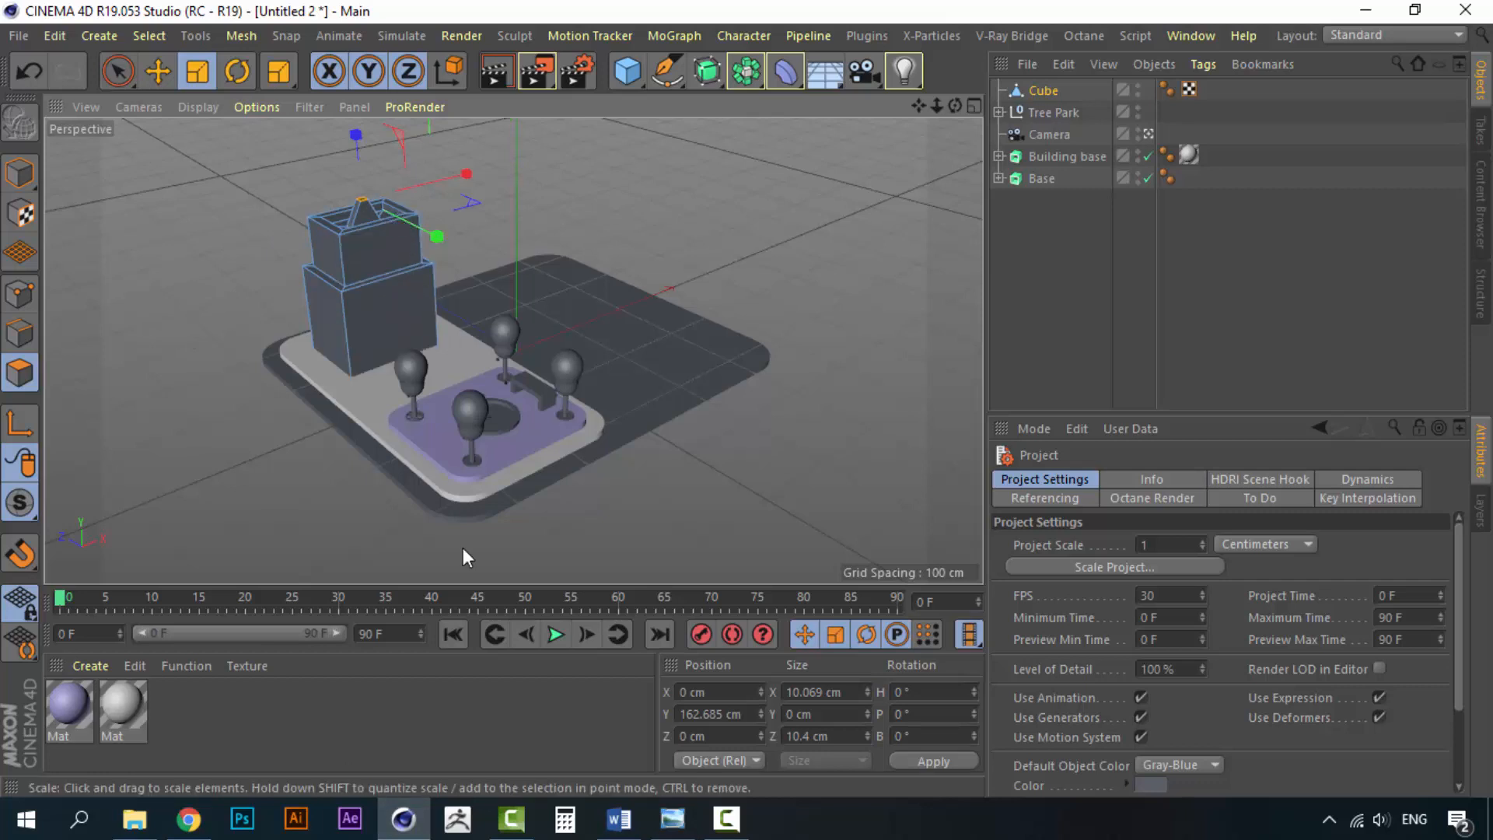
Step: Try to apply the lavender material to the whole Cube object
{"action": "left_click", "coordinate": [209, 698]}
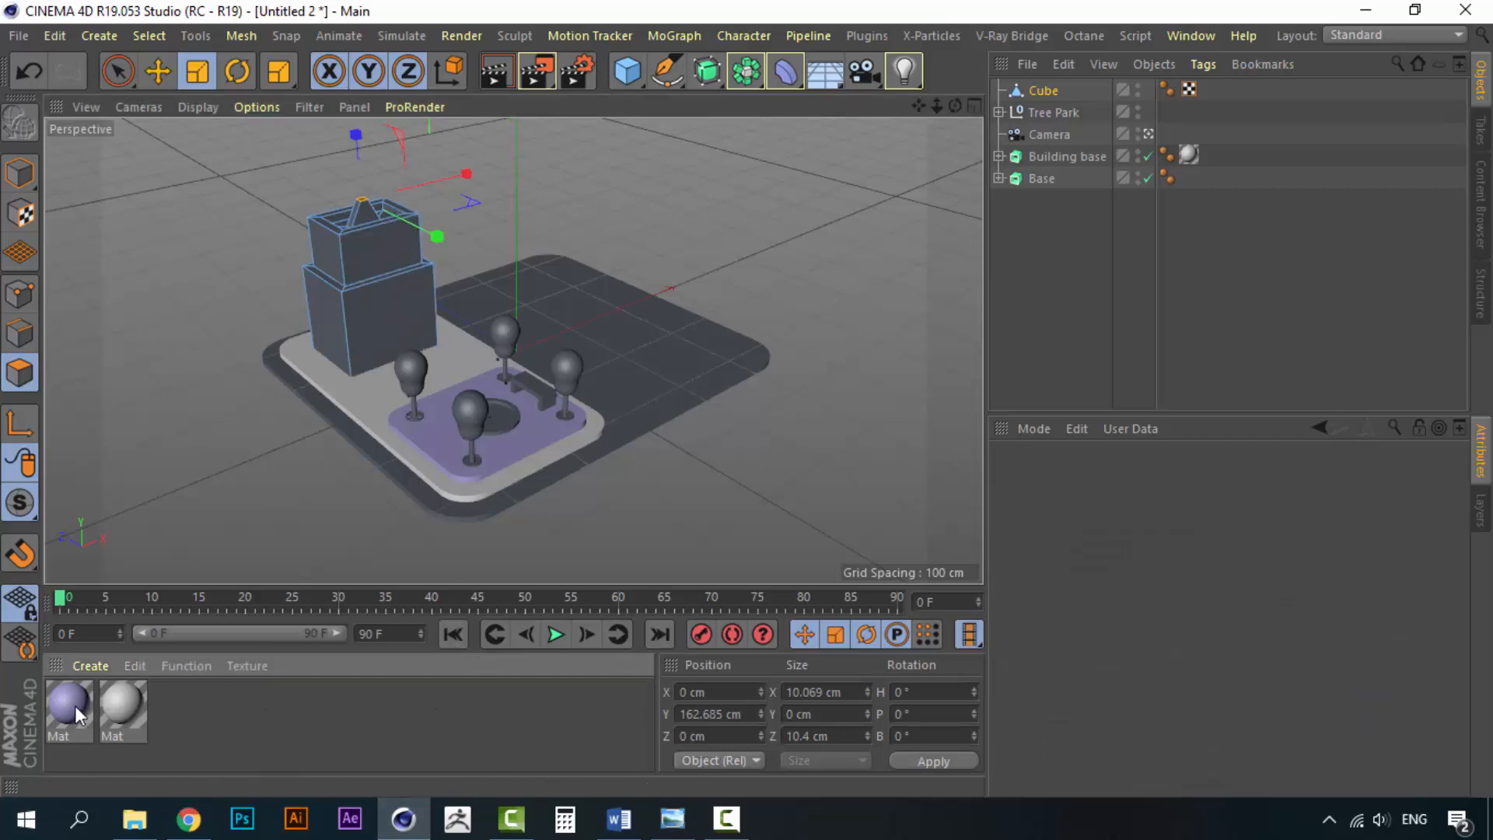
{"action": "left_click_drag", "start_coordinate": [75, 706], "coordinate": [1039, 92]}
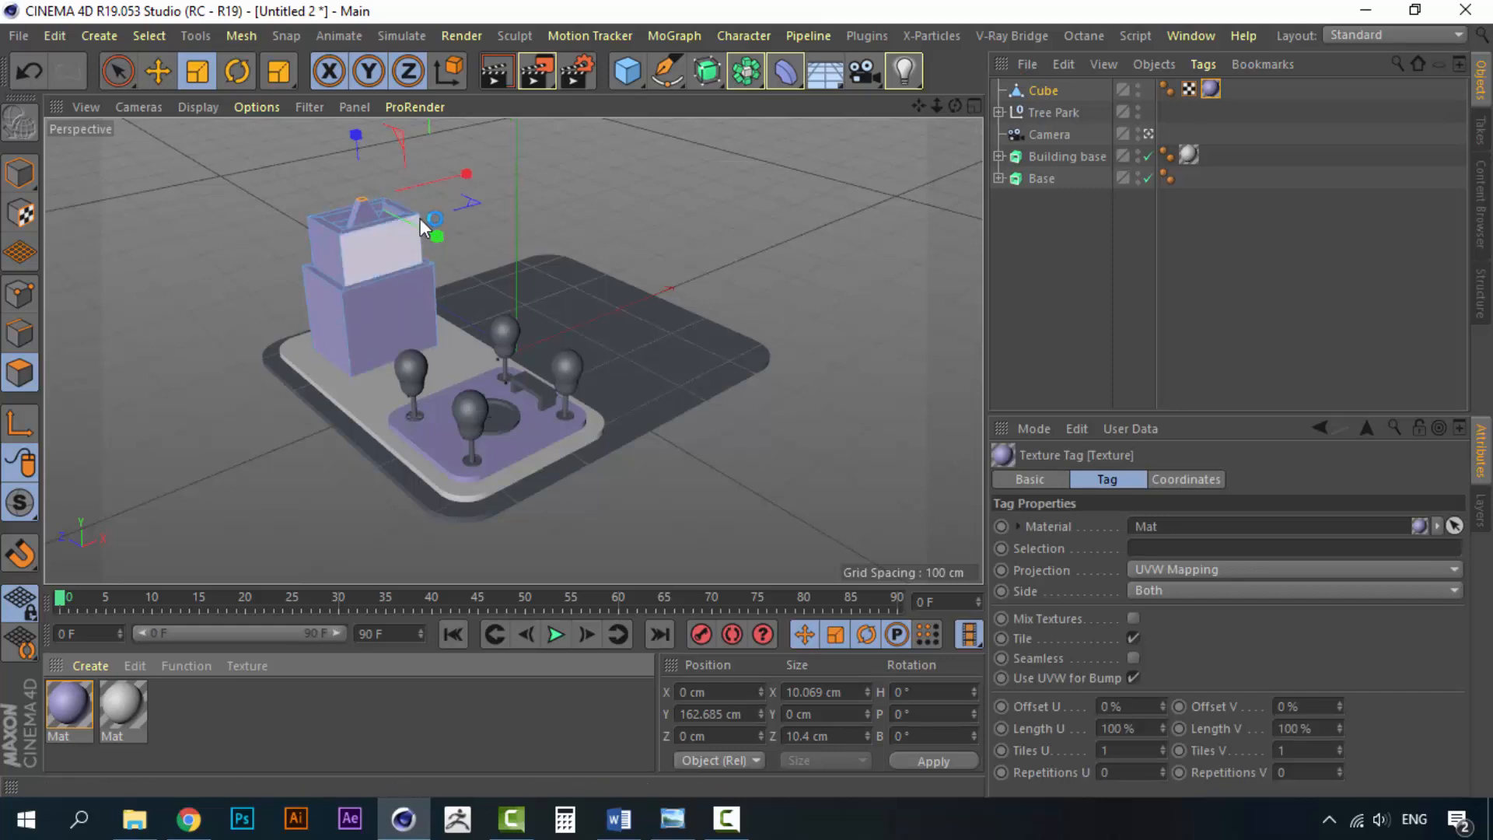
{"action": "key", "text": "ctrl+z"}
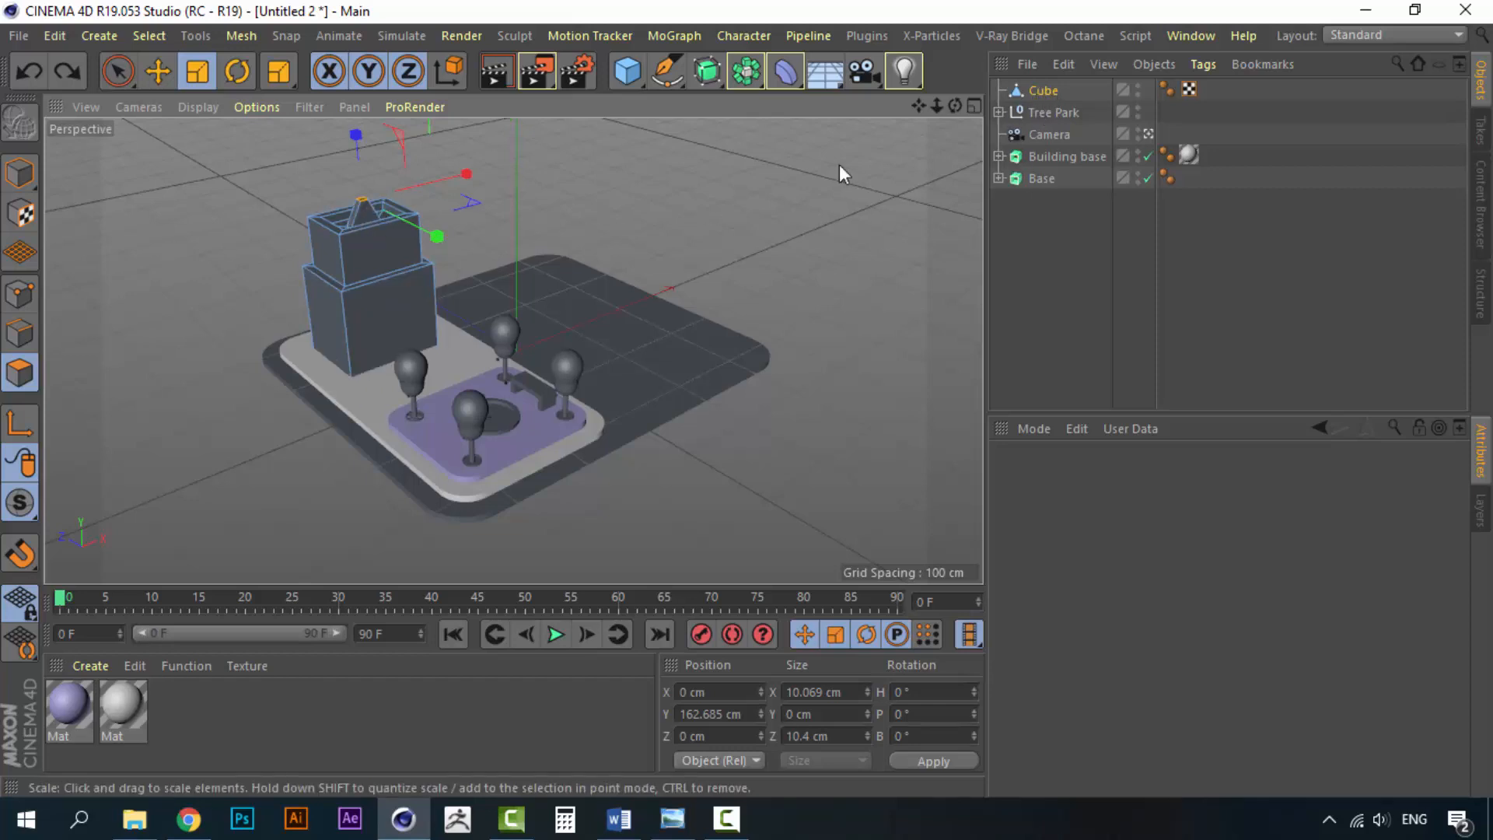
Step: Leave the camera view and select the sloped sides and top of the tapered roof piece with Live Selection
{"action": "left_click", "coordinate": [1148, 133]}
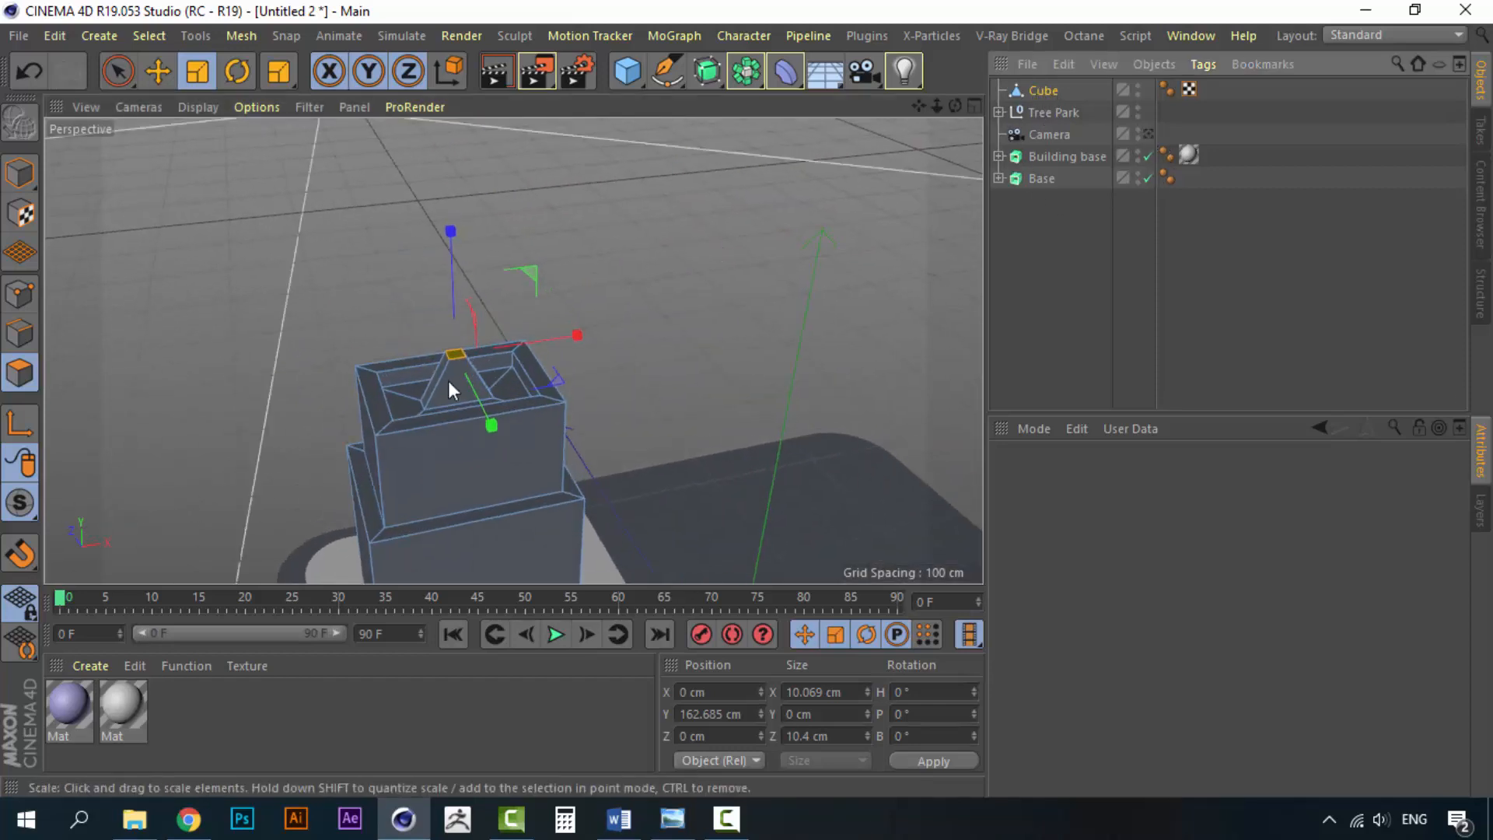
{"action": "scroll", "coordinate": [438, 386], "scroll_direction": "up", "scroll_amount": 4}
{"action": "left_click", "coordinate": [118, 72]}
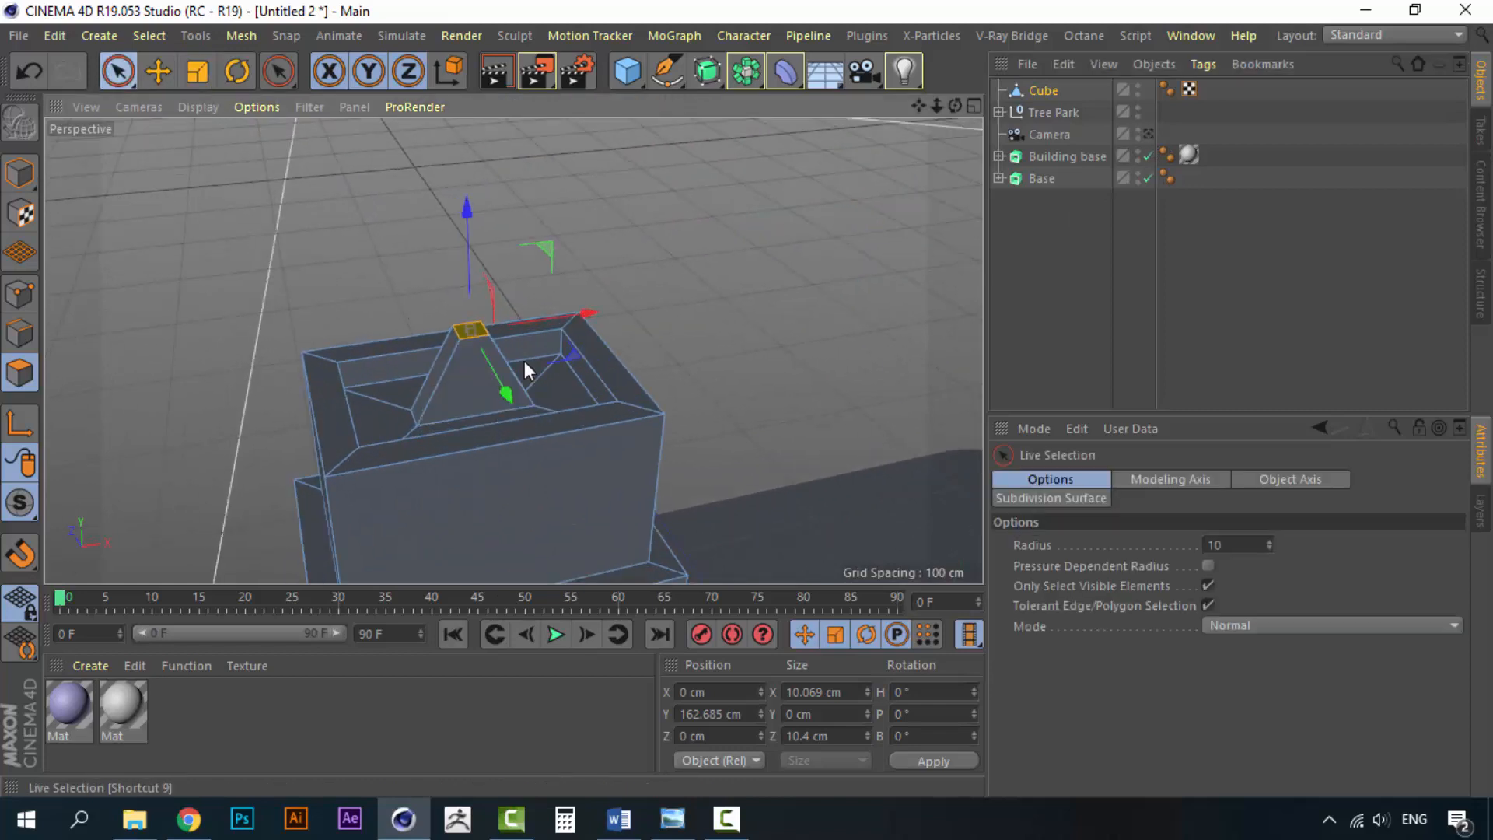
{"action": "left_click", "coordinate": [469, 371]}
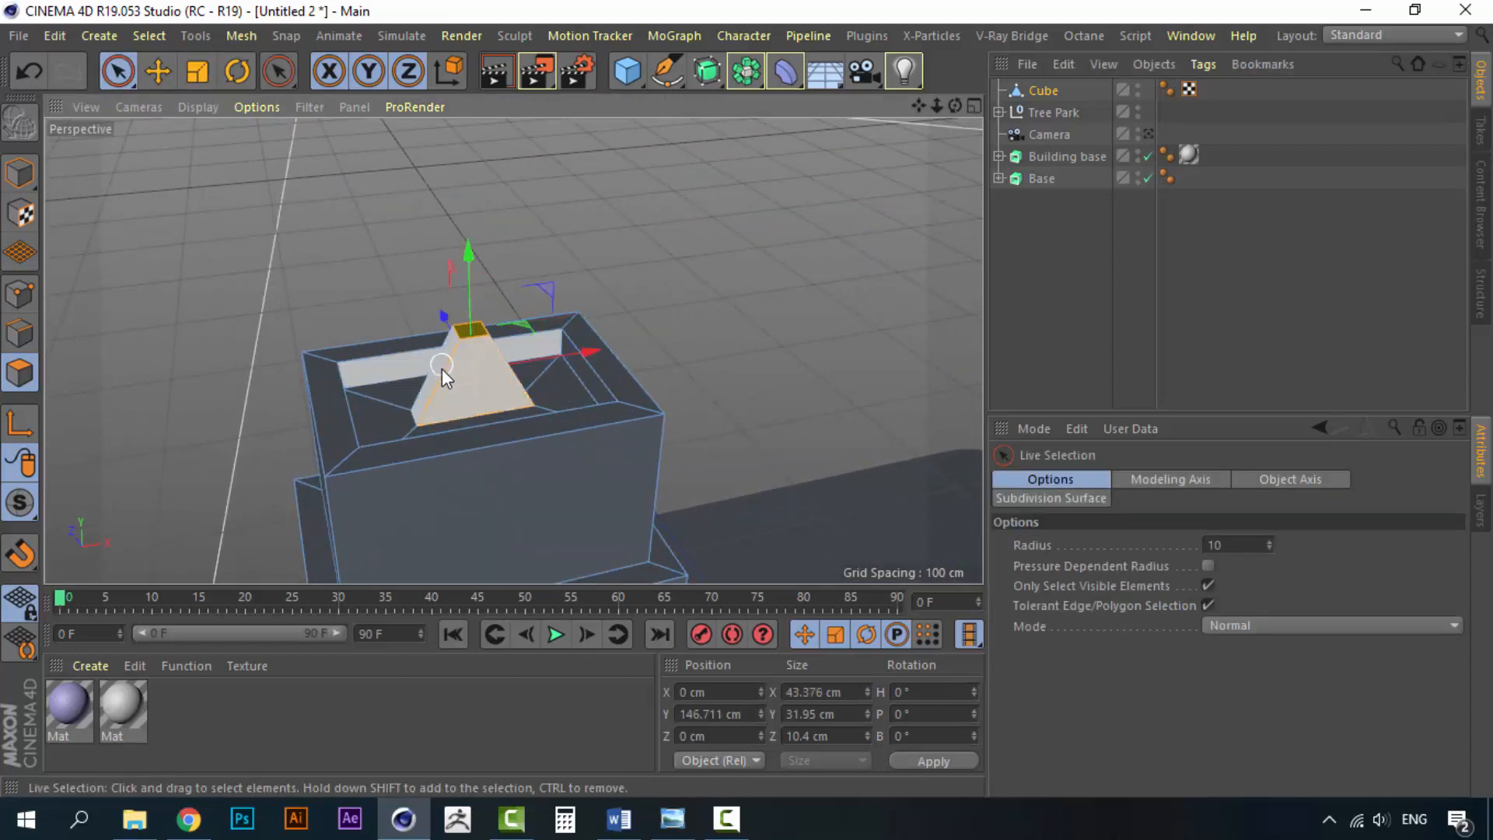
{"action": "left_click_drag", "start_coordinate": [493, 367], "coordinate": [593, 400], "text": "alt"}
{"action": "left_click", "coordinate": [469, 350]}
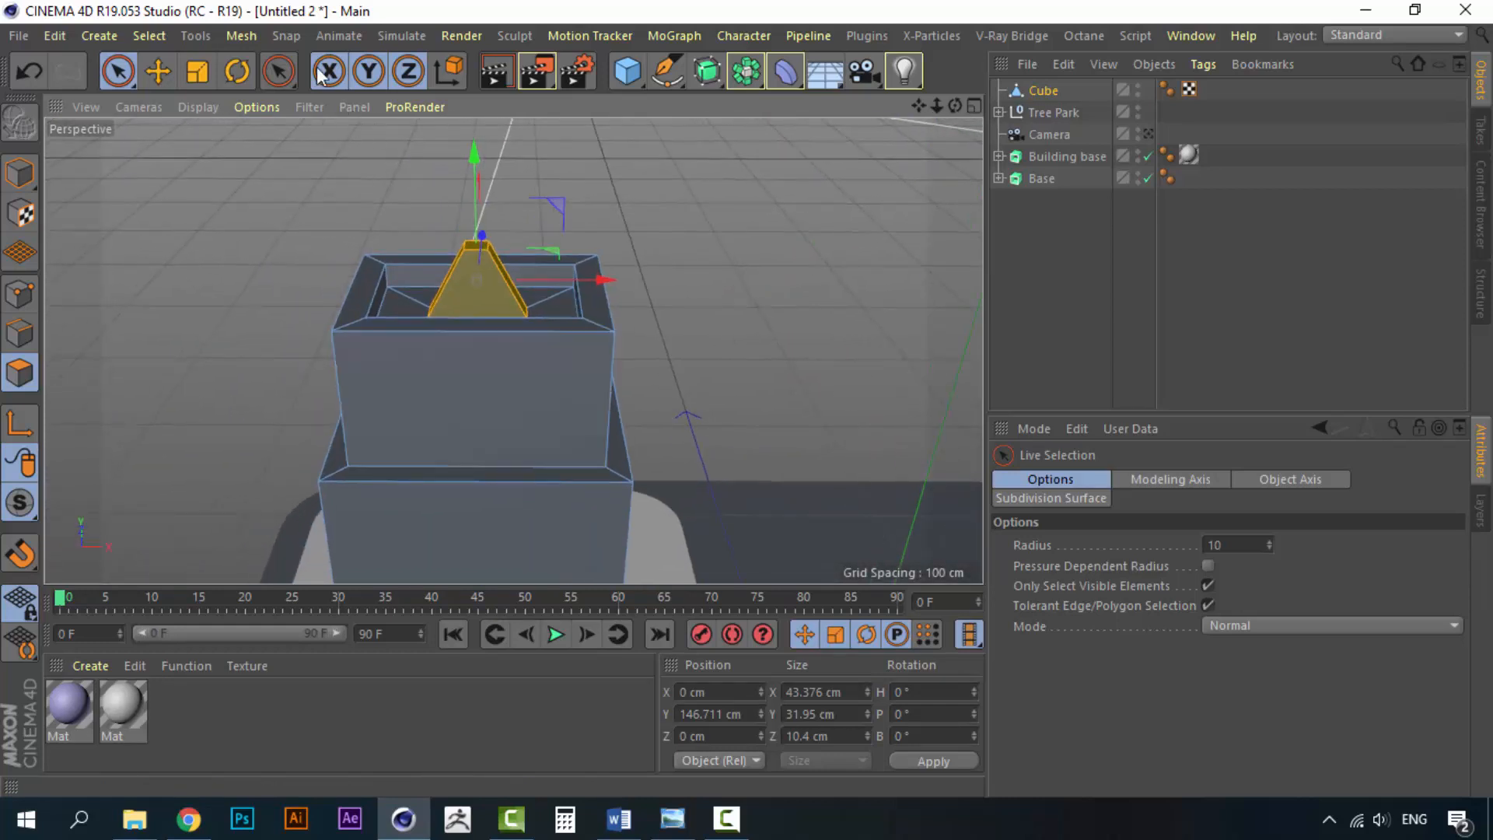
Step: Store the selected roof-piece polygons as a selection set named Building Top
{"action": "left_click", "coordinate": [160, 33]}
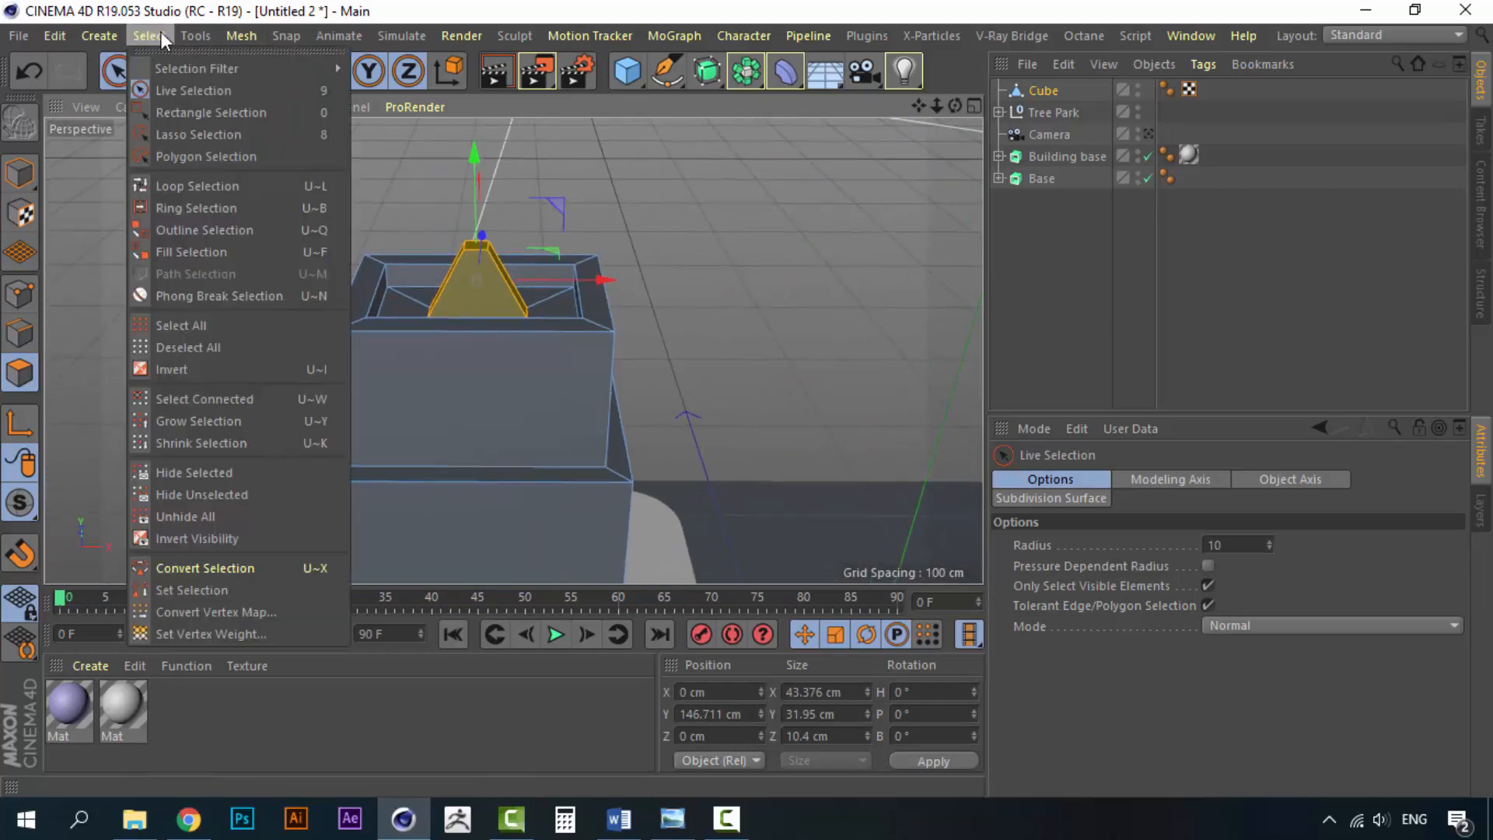
{"action": "left_click", "coordinate": [207, 588]}
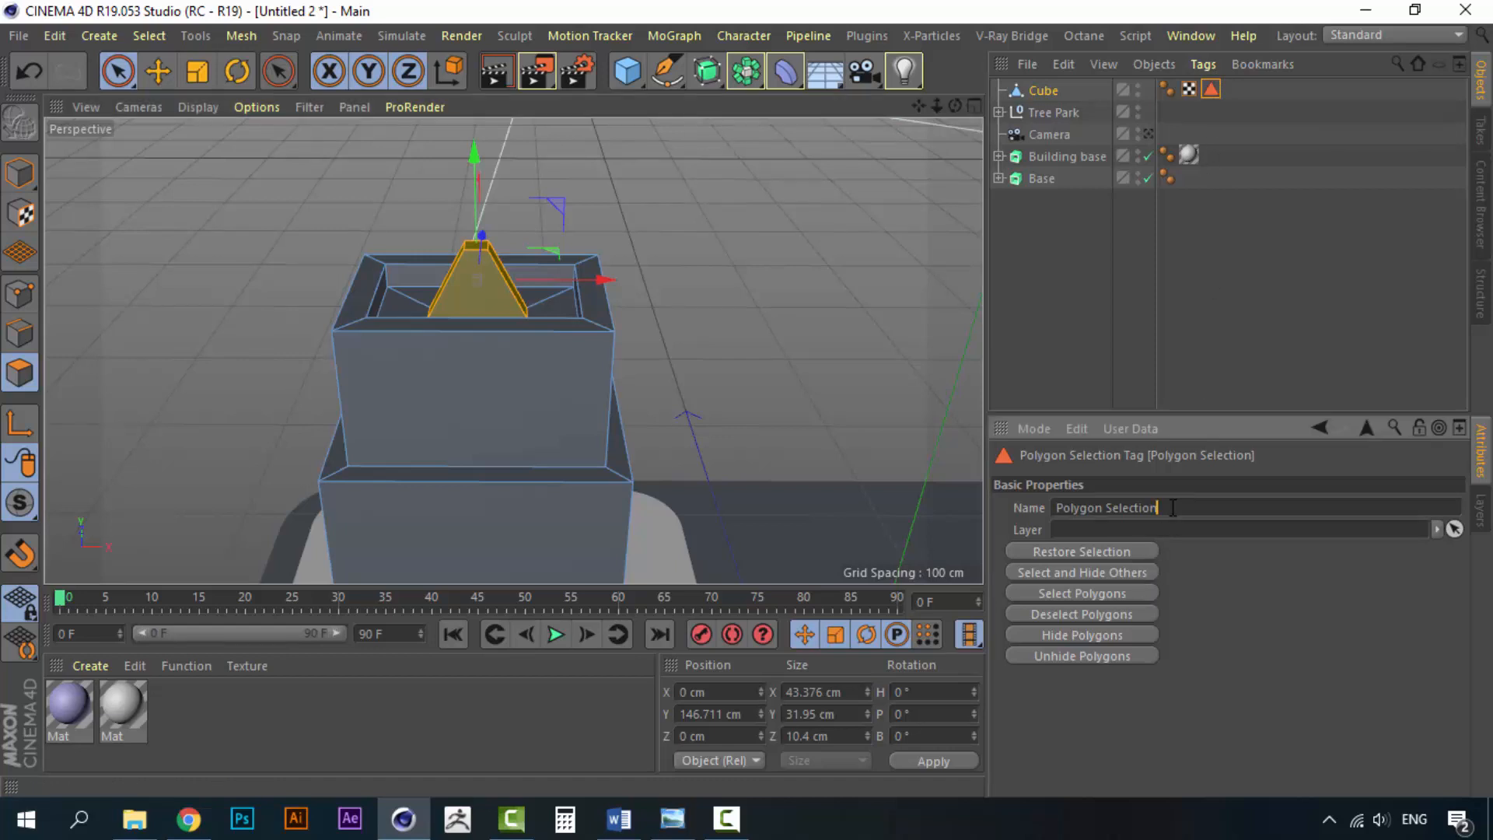
{"action": "left_click", "coordinate": [1056, 508]}
{"action": "type", "text": "Building Top"}
{"action": "left_click", "coordinate": [1050, 341]}
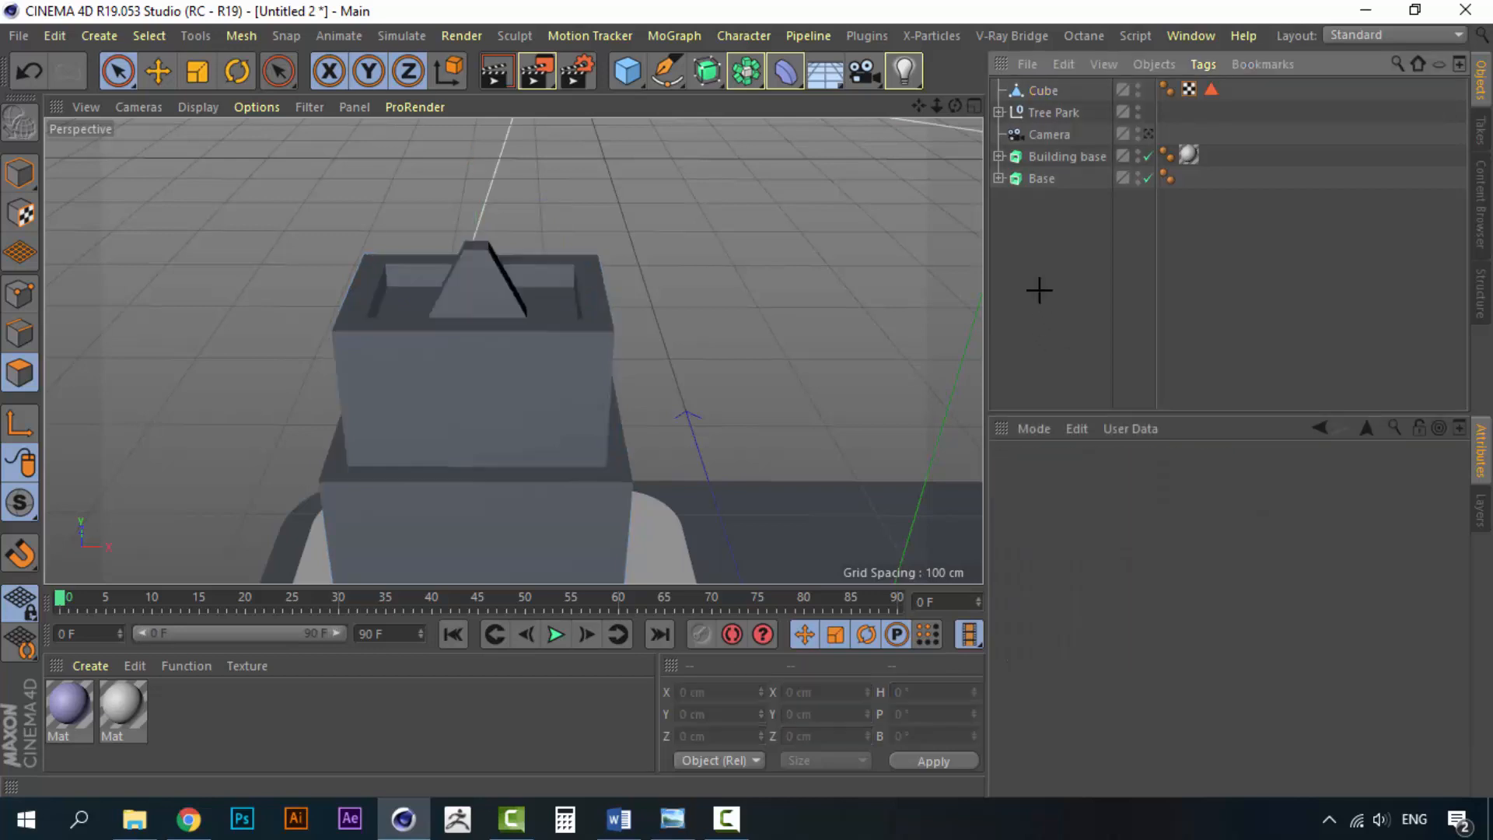
Step: Duplicate the lavender material and recolour the copy yellow-green with hue 68° and saturation 100%
{"action": "left_click", "coordinate": [1051, 98]}
{"action": "left_click", "coordinate": [216, 726]}
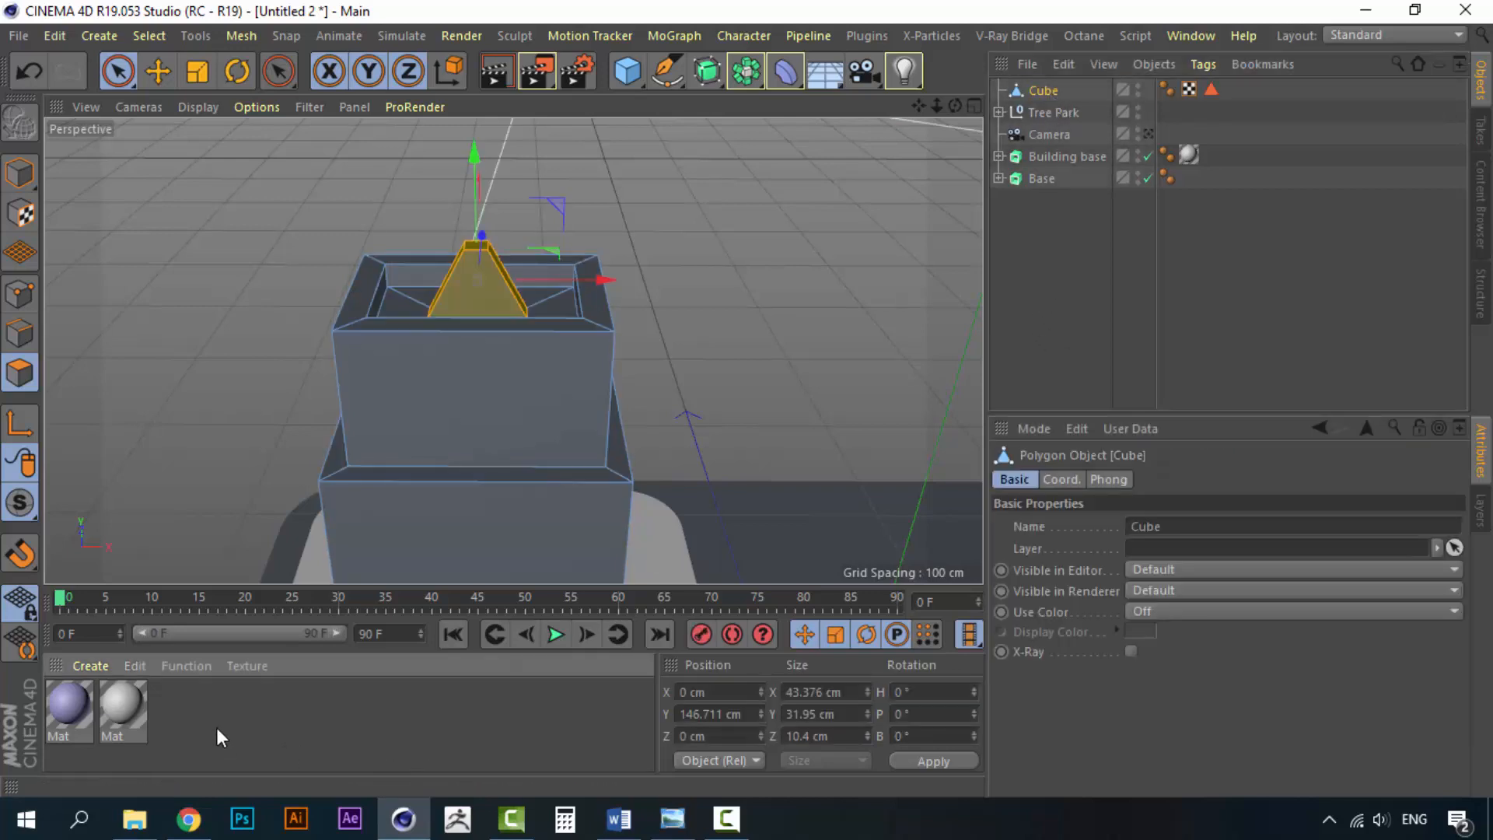
{"action": "left_click", "coordinate": [86, 698]}
{"action": "key", "text": "ctrl+c"}
{"action": "key", "text": "ctrl+v"}
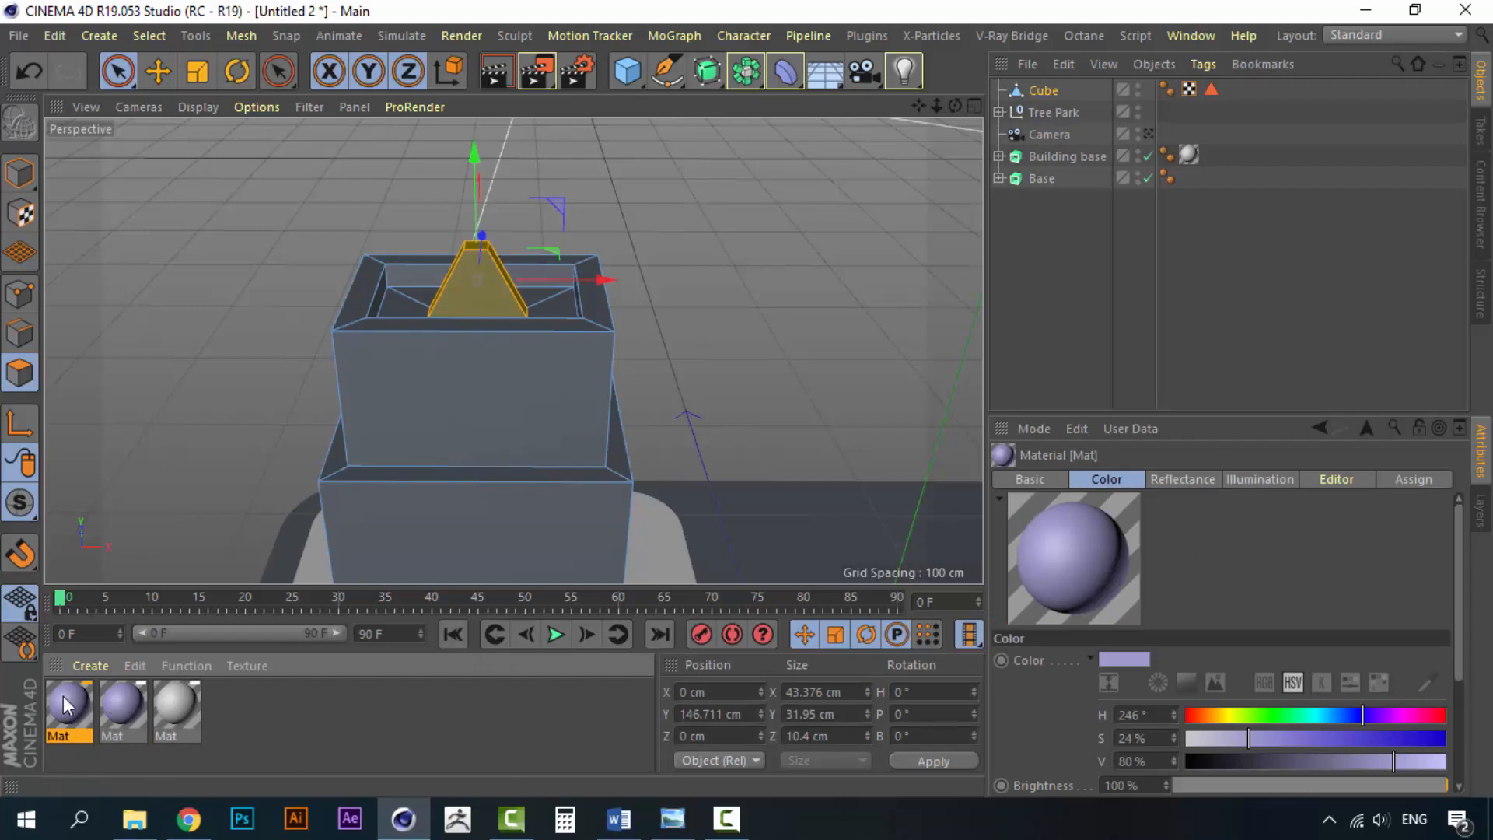
{"action": "double_click", "coordinate": [63, 697]}
{"action": "left_click", "coordinate": [749, 203]}
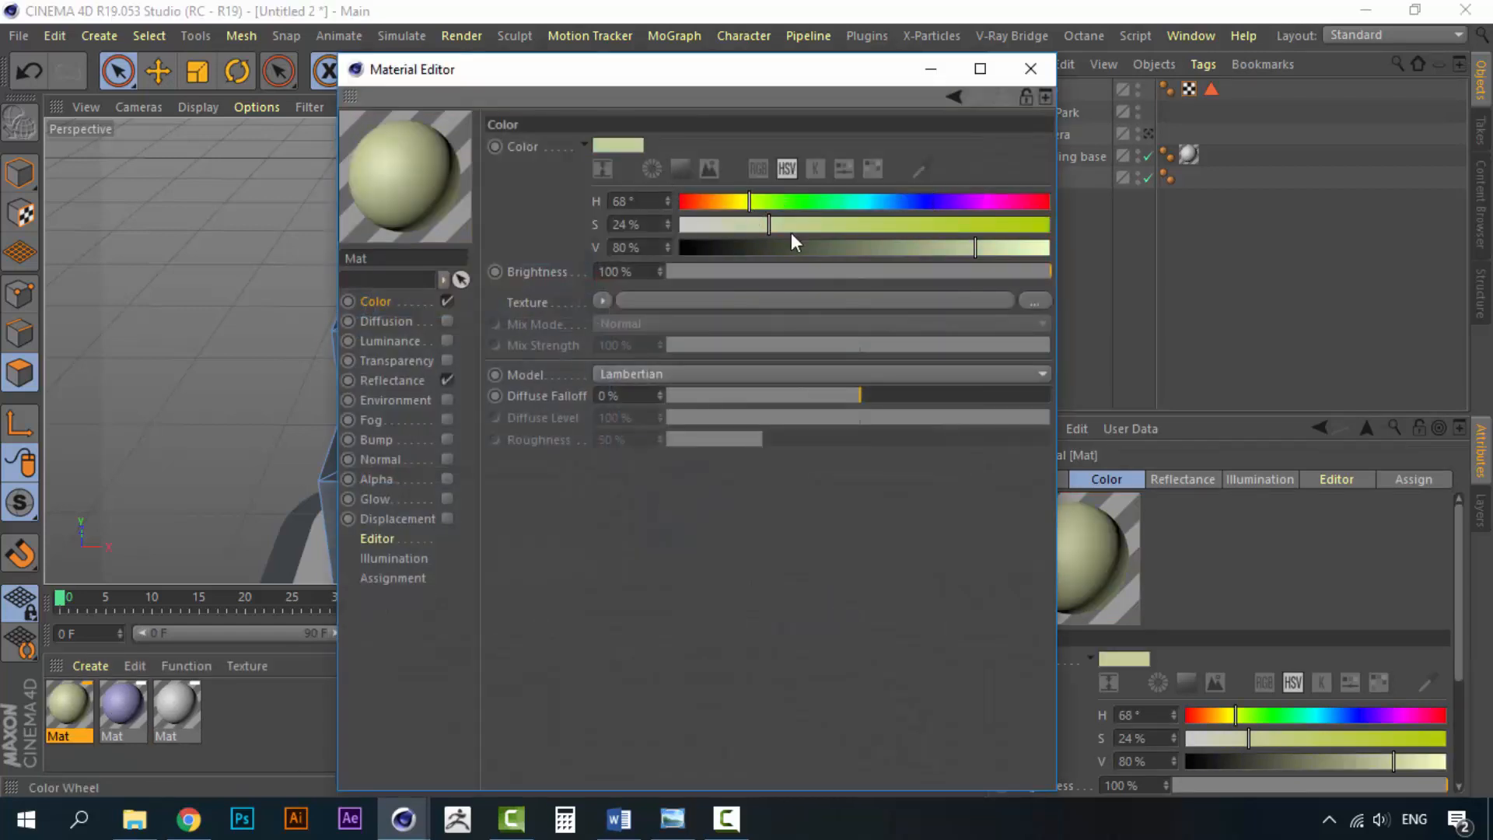
{"action": "left_click_drag", "start_coordinate": [791, 228], "coordinate": [1046, 226]}
{"action": "left_click", "coordinate": [1032, 68]}
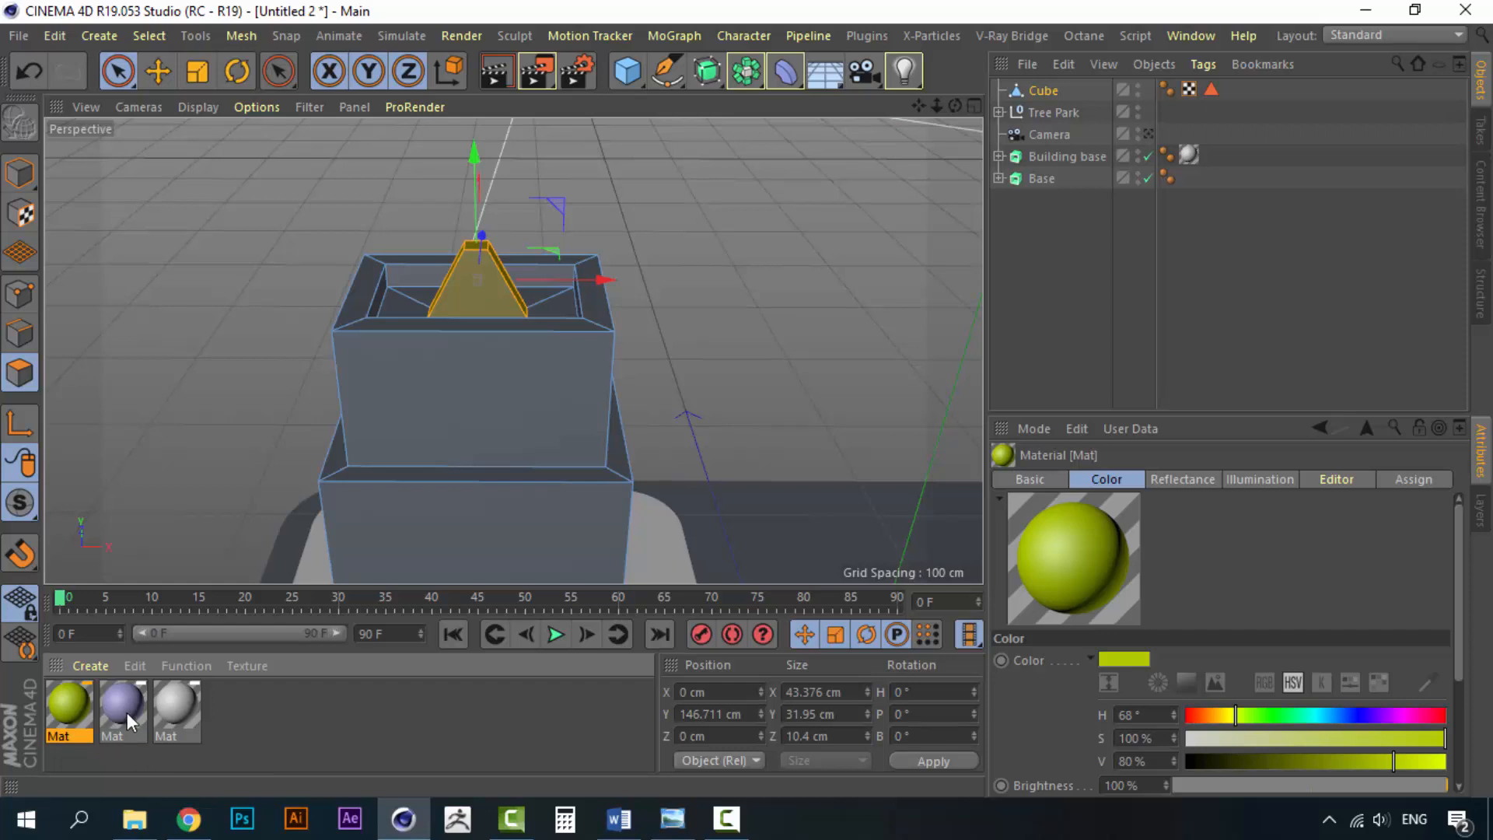
Step: Try to apply the lavender material directly to the building in the viewport
{"action": "left_click_drag", "start_coordinate": [129, 722], "coordinate": [188, 636]}
{"action": "left_click", "coordinate": [309, 725]}
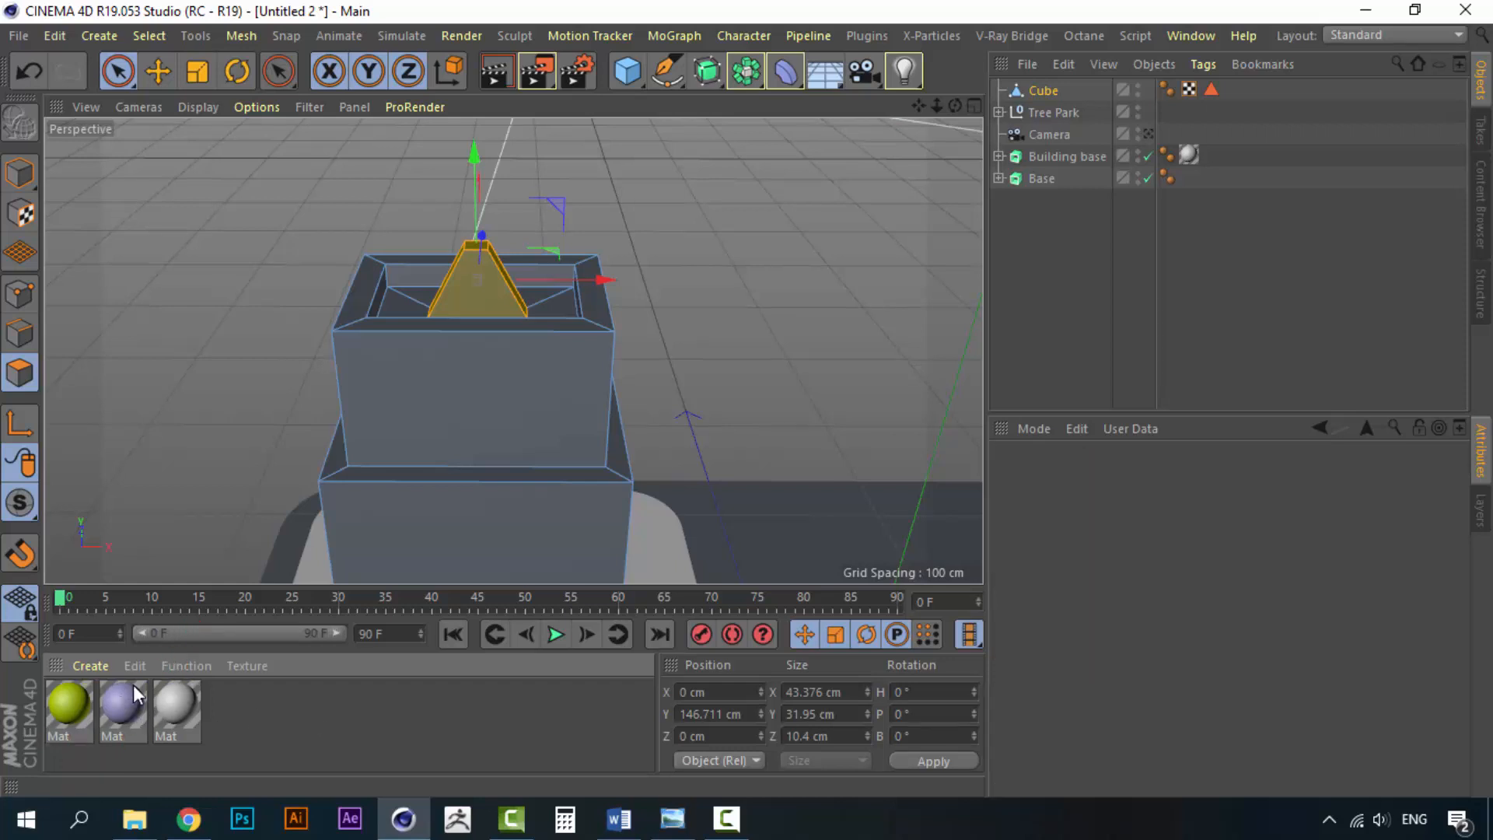
{"action": "left_click_drag", "start_coordinate": [134, 693], "coordinate": [493, 403]}
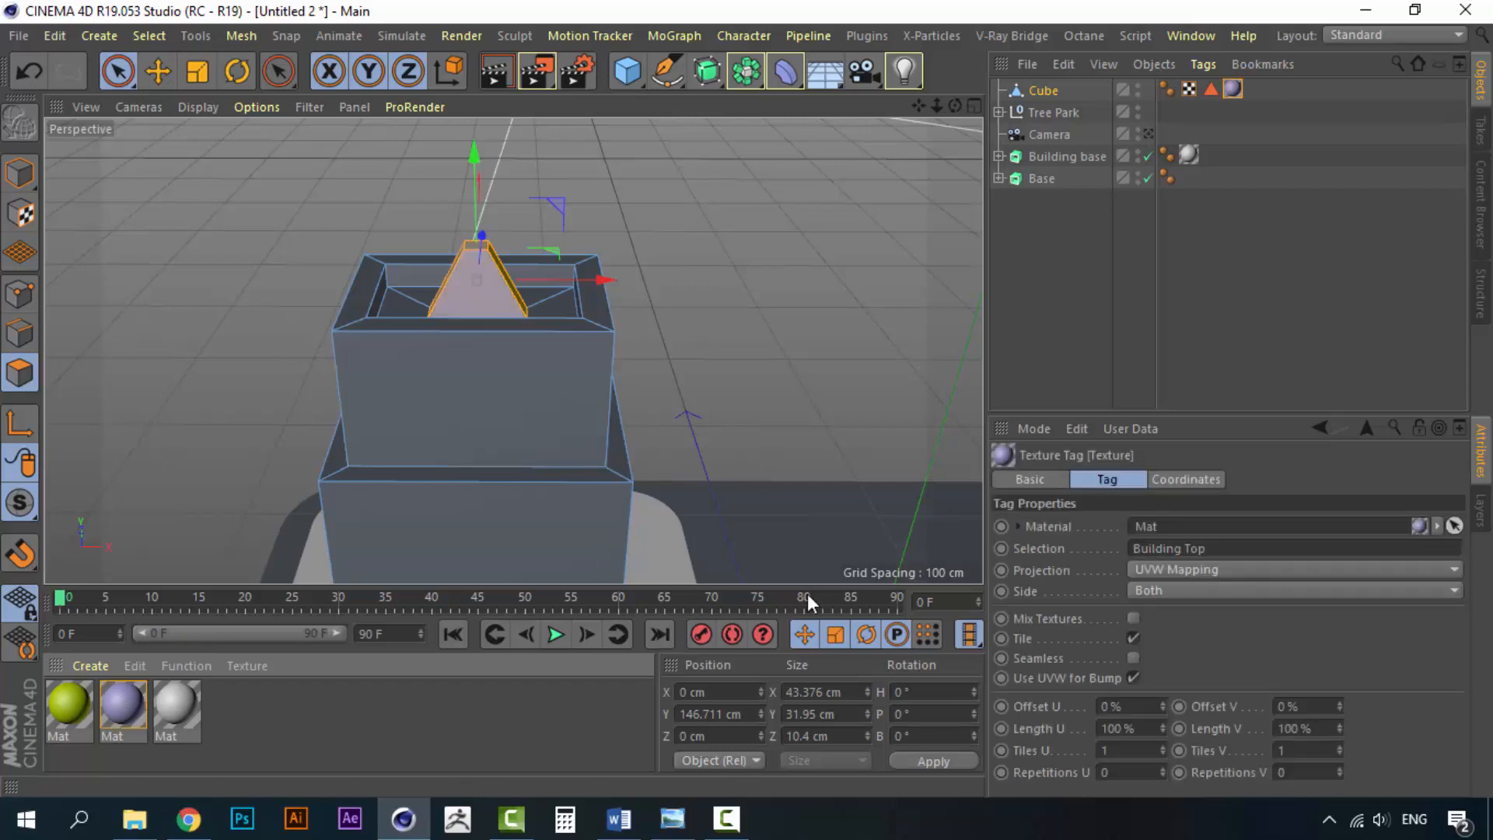
{"action": "key", "text": "ctrl+z"}
Step: Apply the lavender material to the whole Cube object and add the yellow-green material to it as a second texture tag
{"action": "left_click", "coordinate": [1059, 95]}
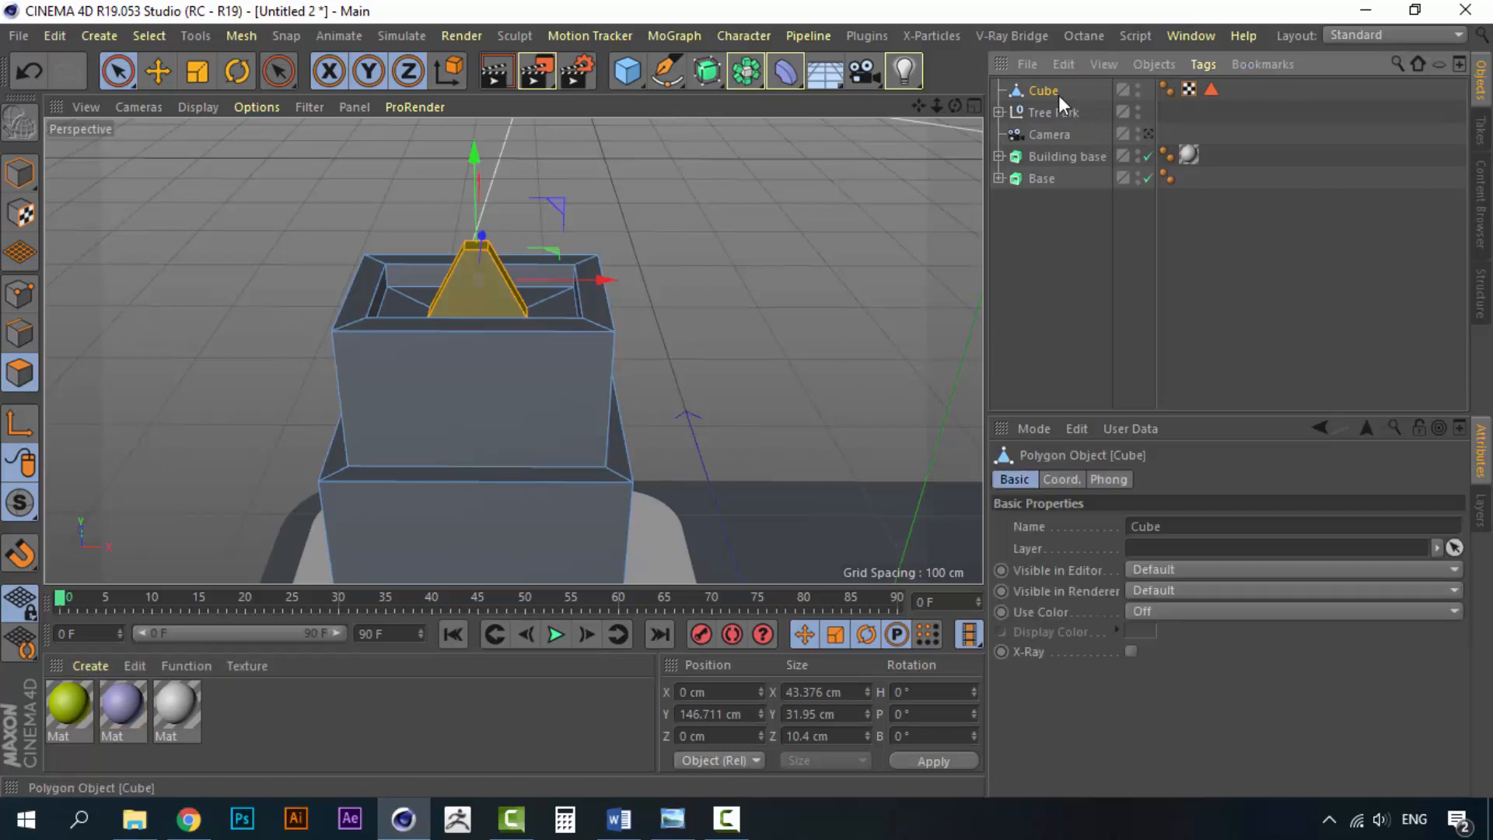
{"action": "left_click_drag", "start_coordinate": [122, 704], "coordinate": [1051, 92]}
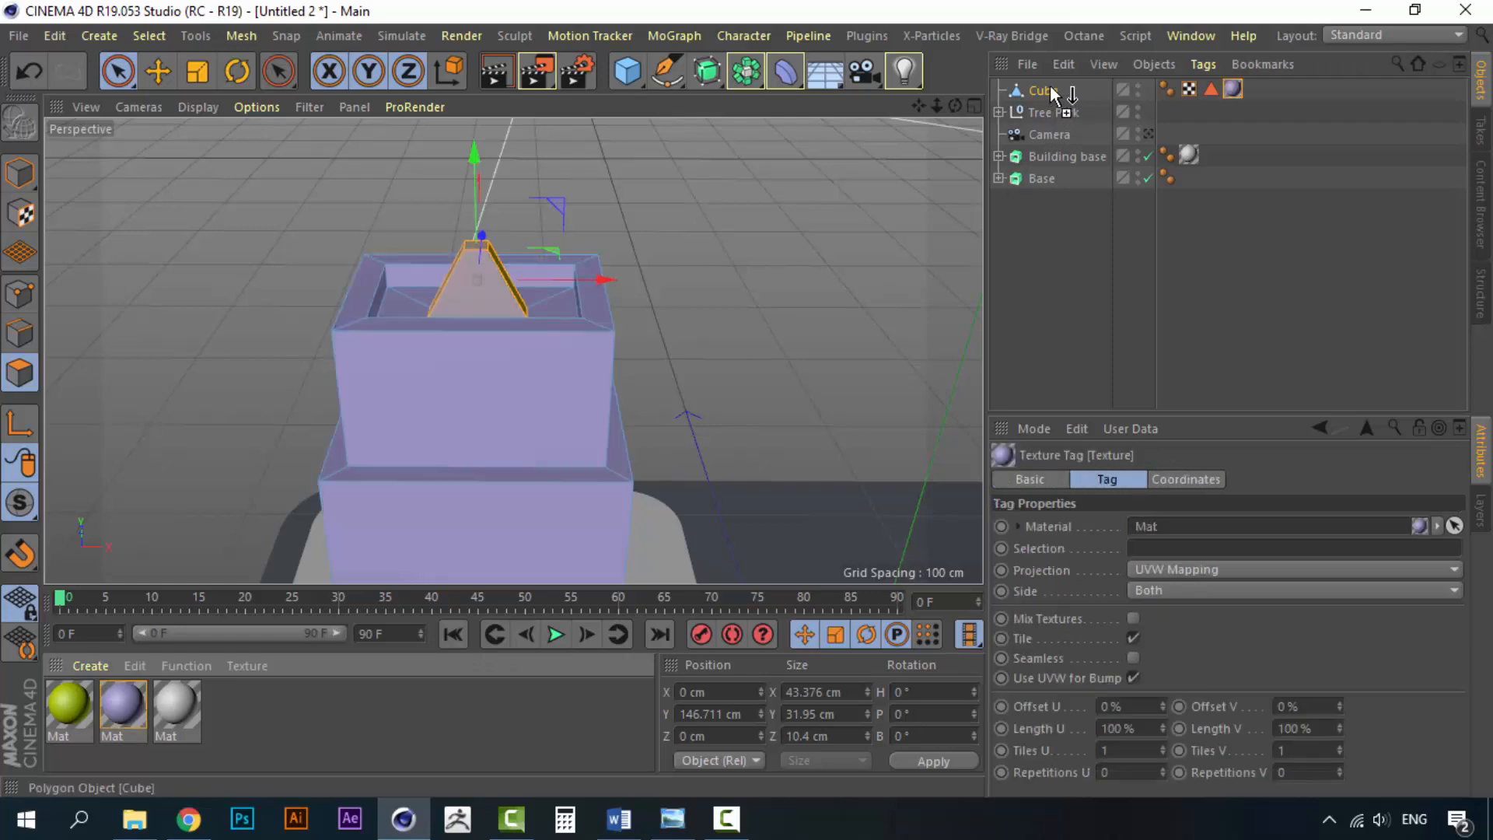
{"action": "left_click", "coordinate": [1110, 243]}
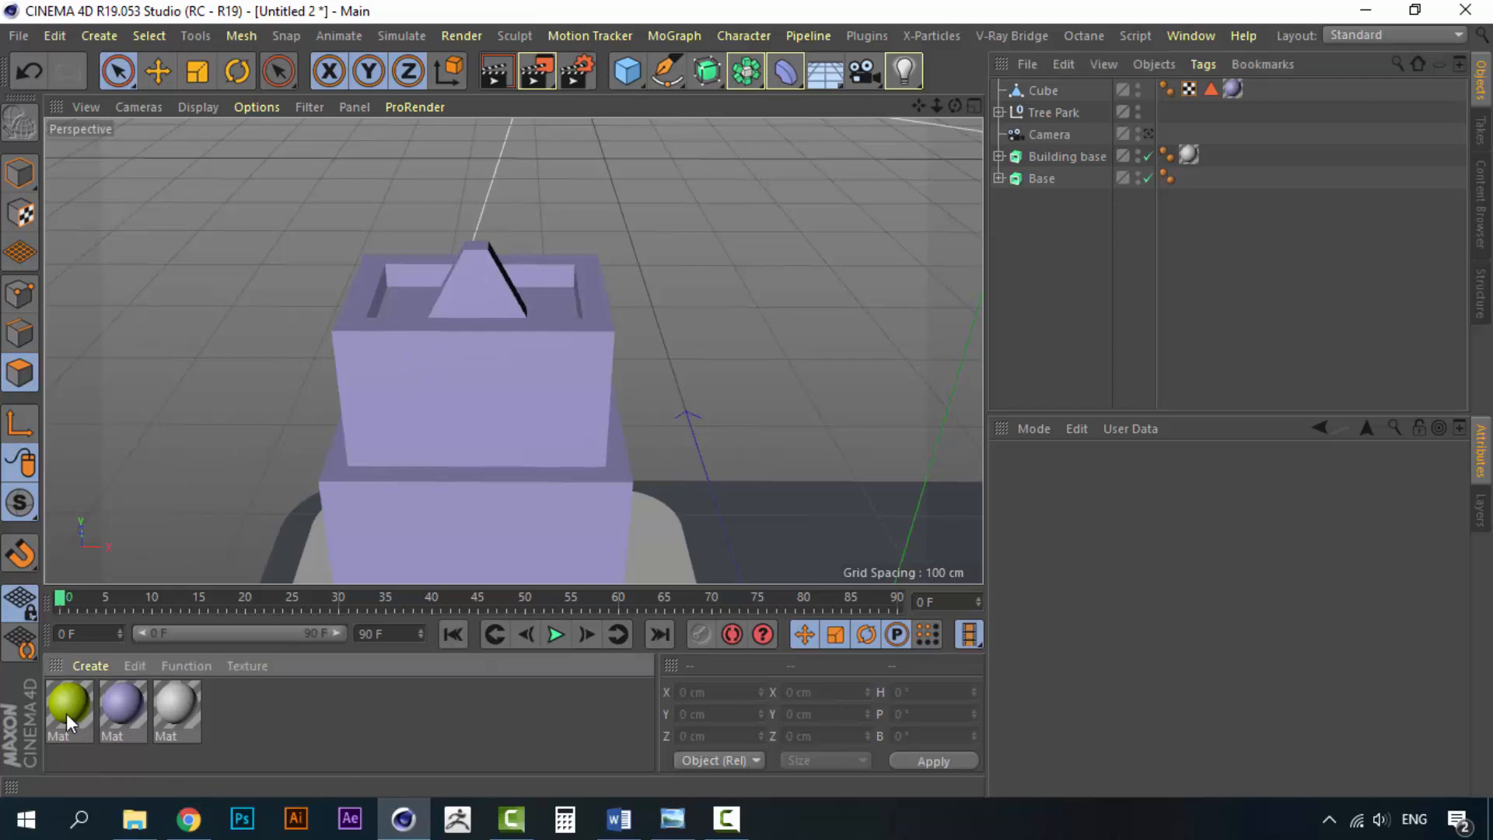
{"action": "left_click_drag", "start_coordinate": [950, 186], "coordinate": [1044, 91]}
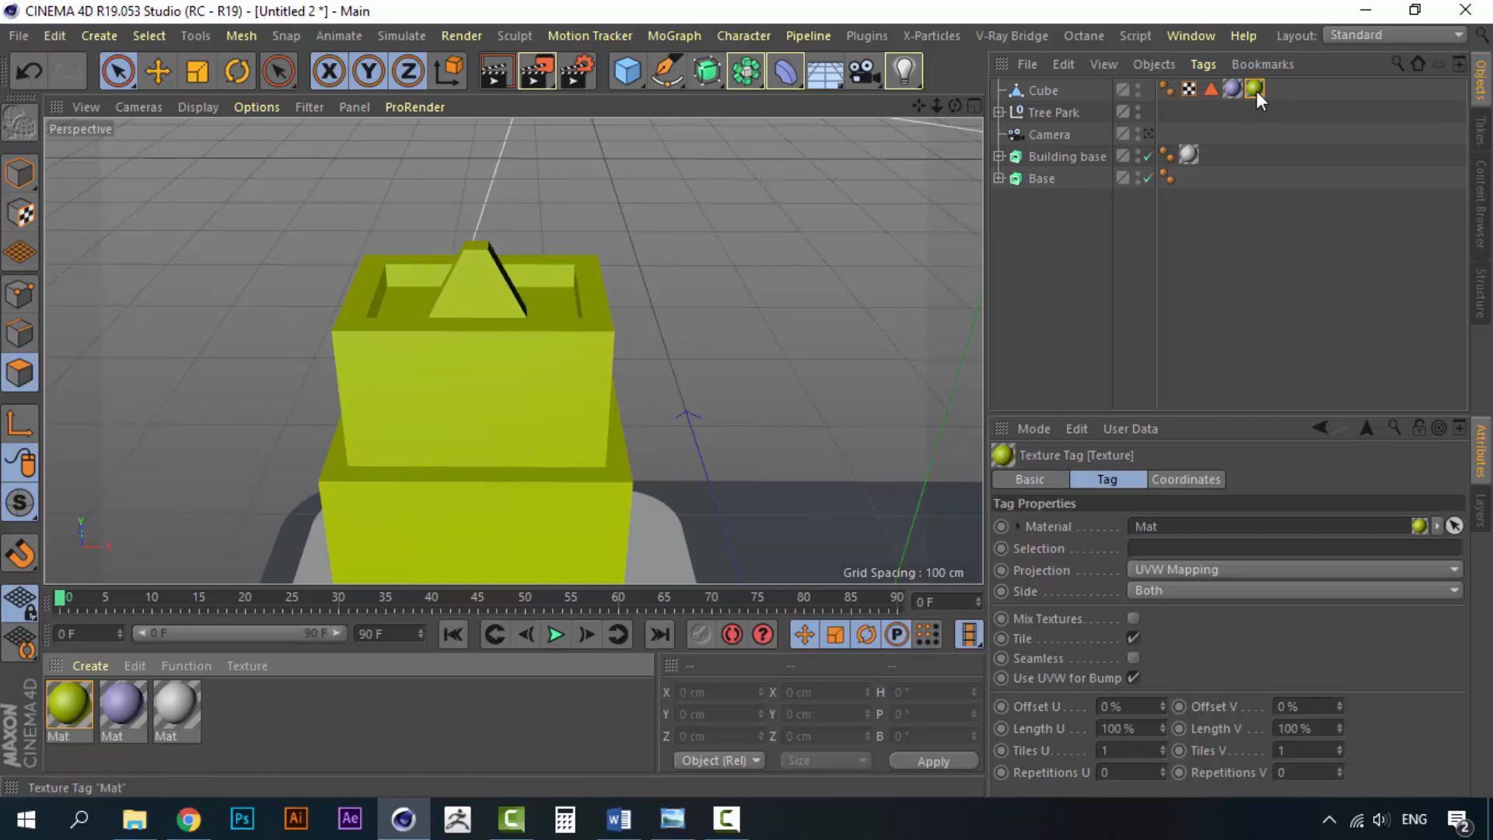
{"action": "left_click", "coordinate": [1221, 239]}
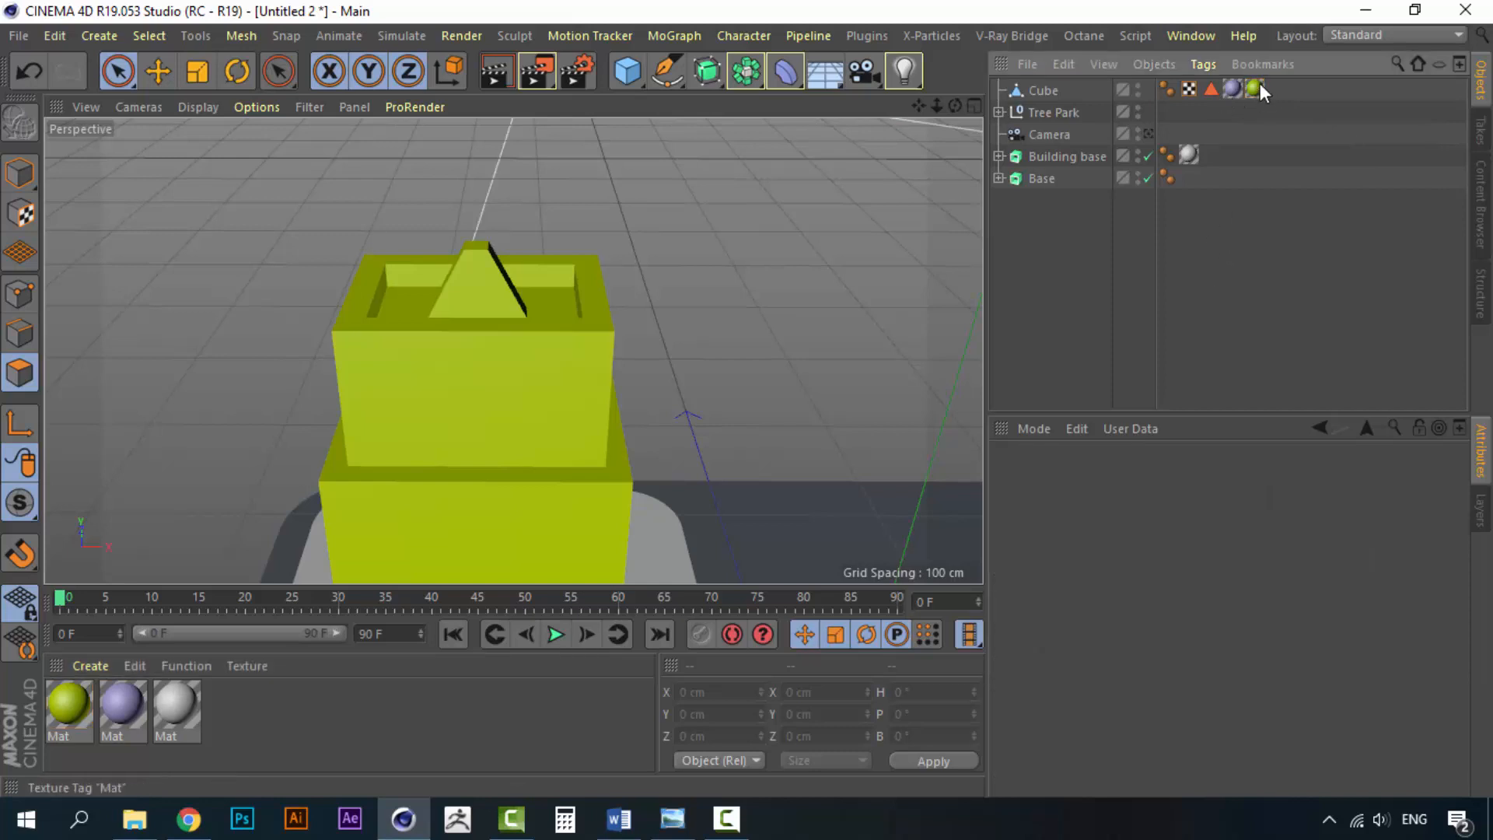
Step: Restrict the yellow-green texture tag on the Cube object to the Building Top polygon selection
{"action": "left_click", "coordinate": [1255, 89]}
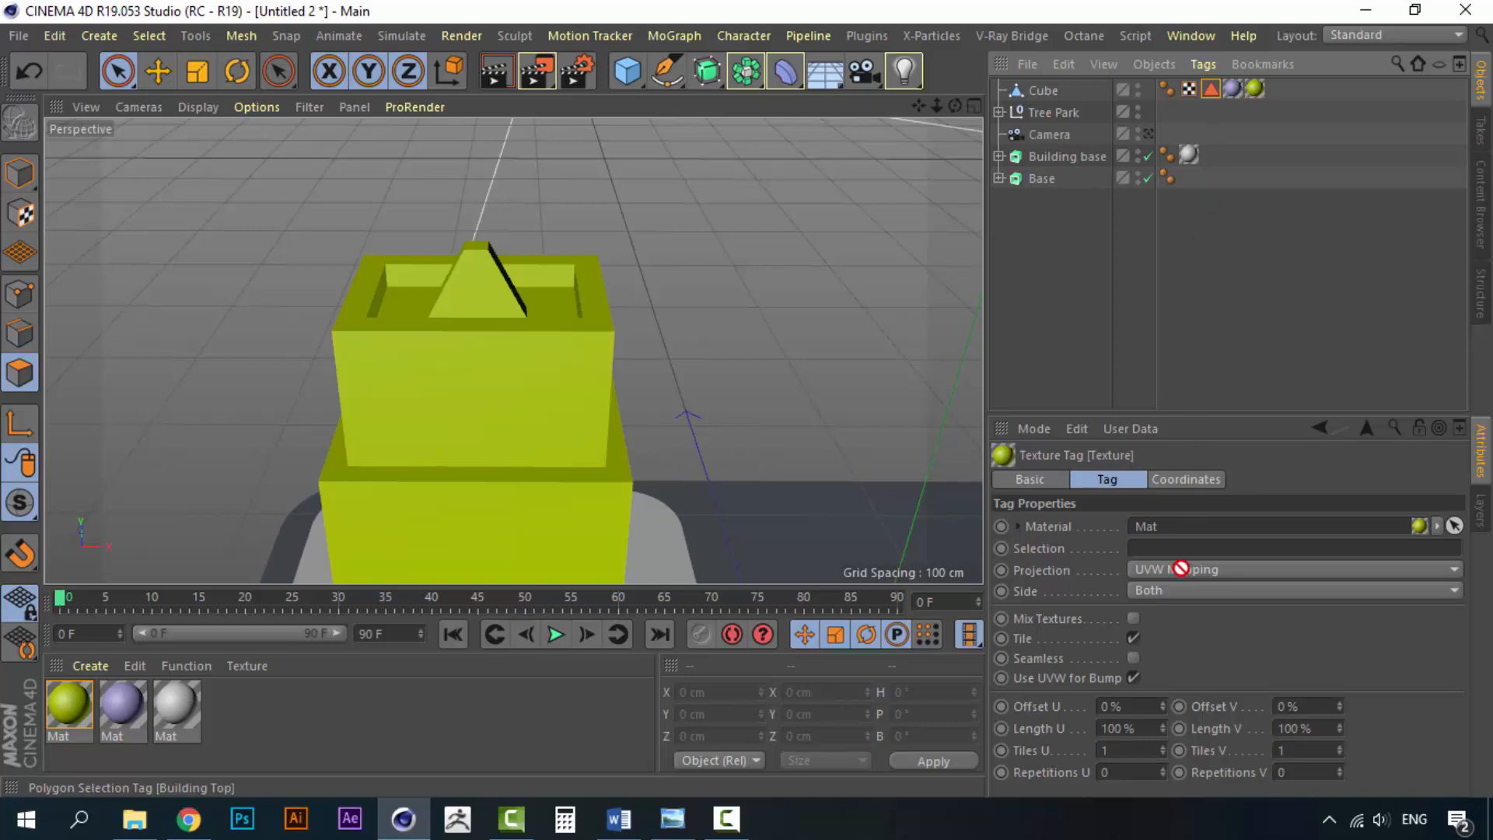
{"action": "left_click_drag", "start_coordinate": [1180, 569], "coordinate": [1189, 549]}
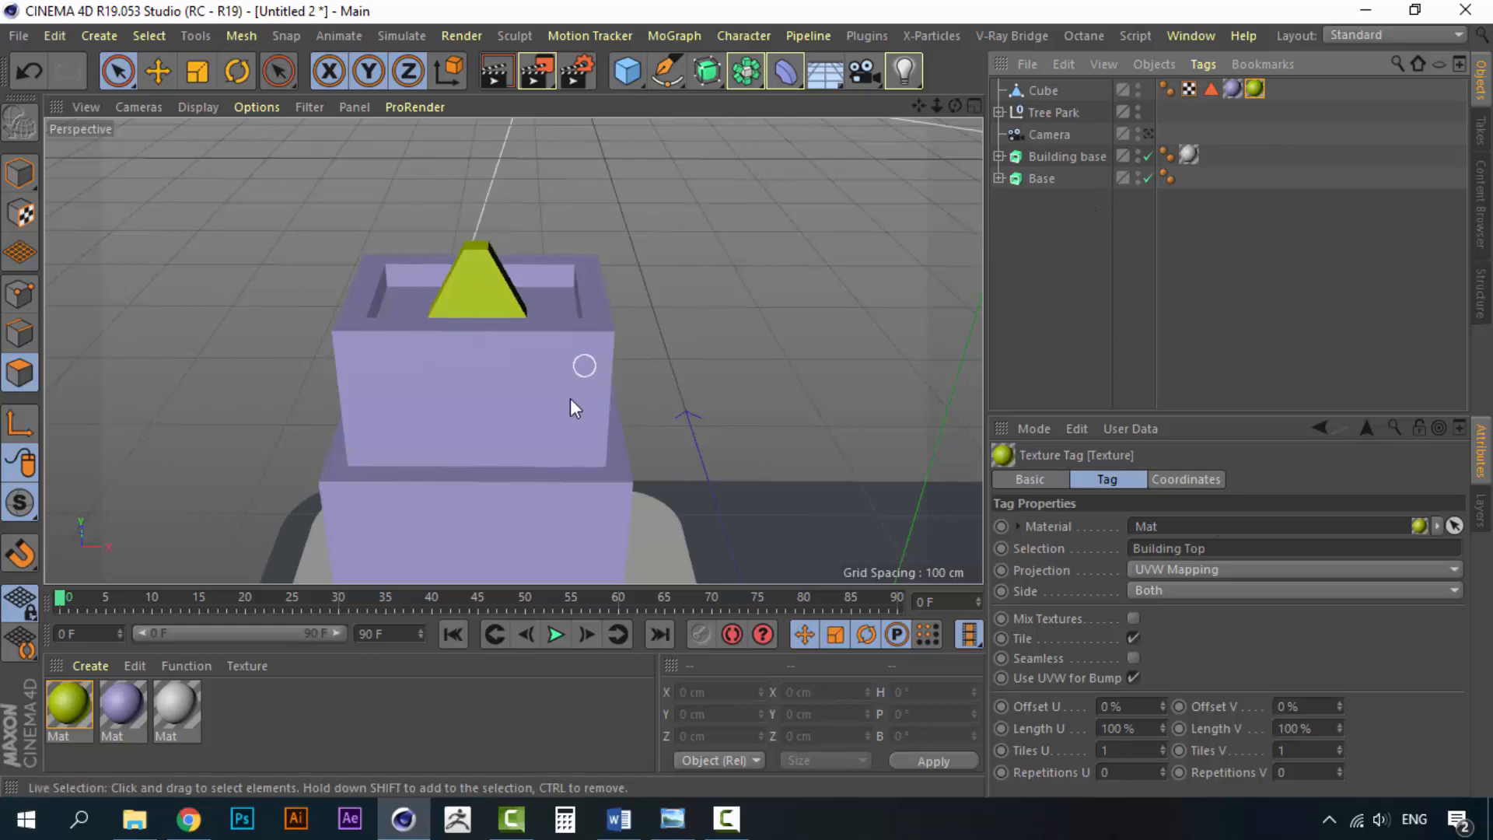
{"action": "left_click_drag", "start_coordinate": [471, 476], "coordinate": [599, 441], "text": "alt"}
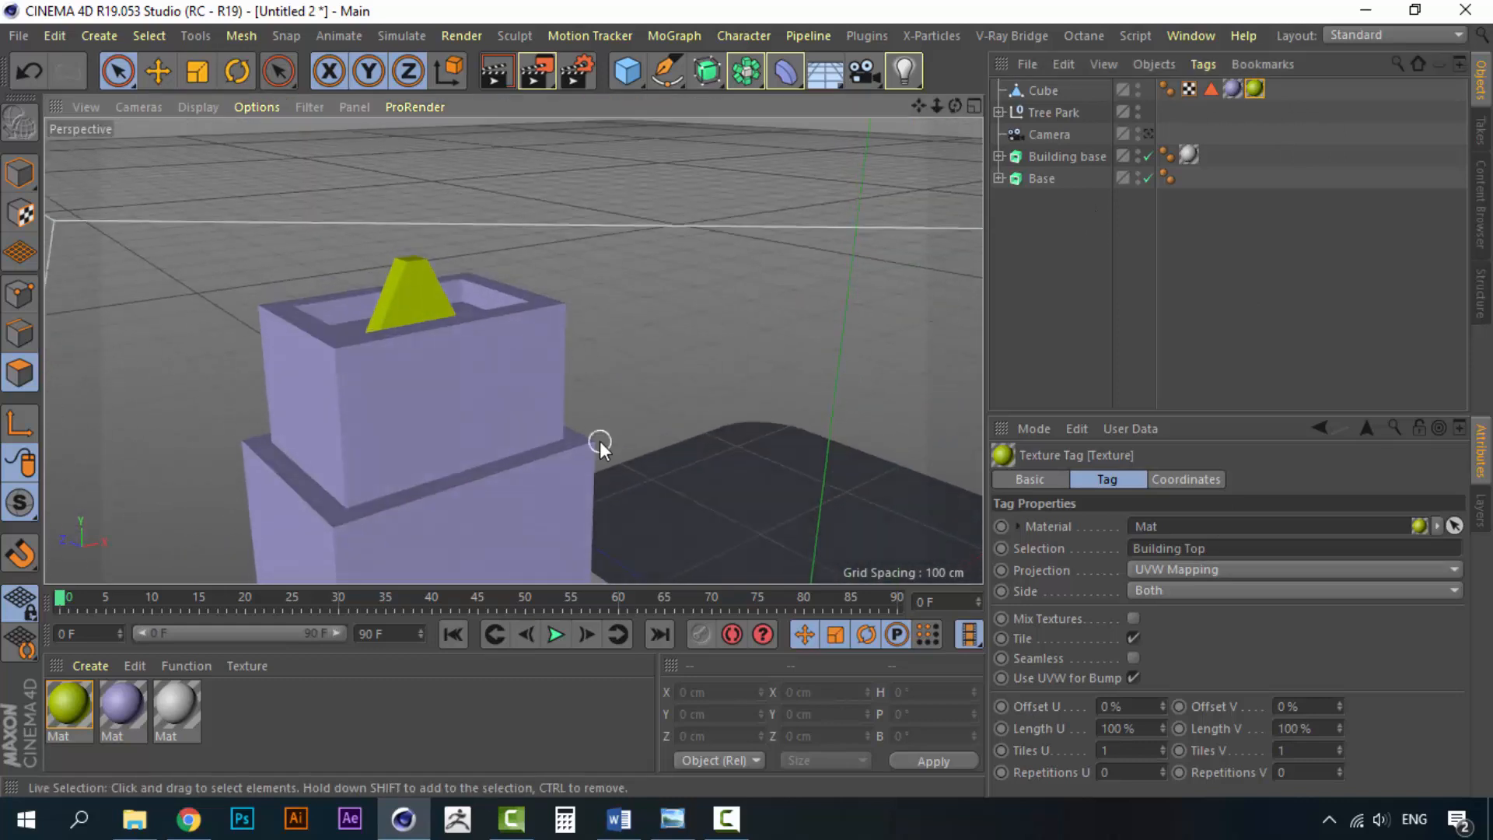
{"action": "scroll", "coordinate": [555, 451], "scroll_direction": "down", "scroll_amount": 5}
{"action": "scroll", "coordinate": [482, 496], "scroll_direction": "up", "scroll_amount": 3}
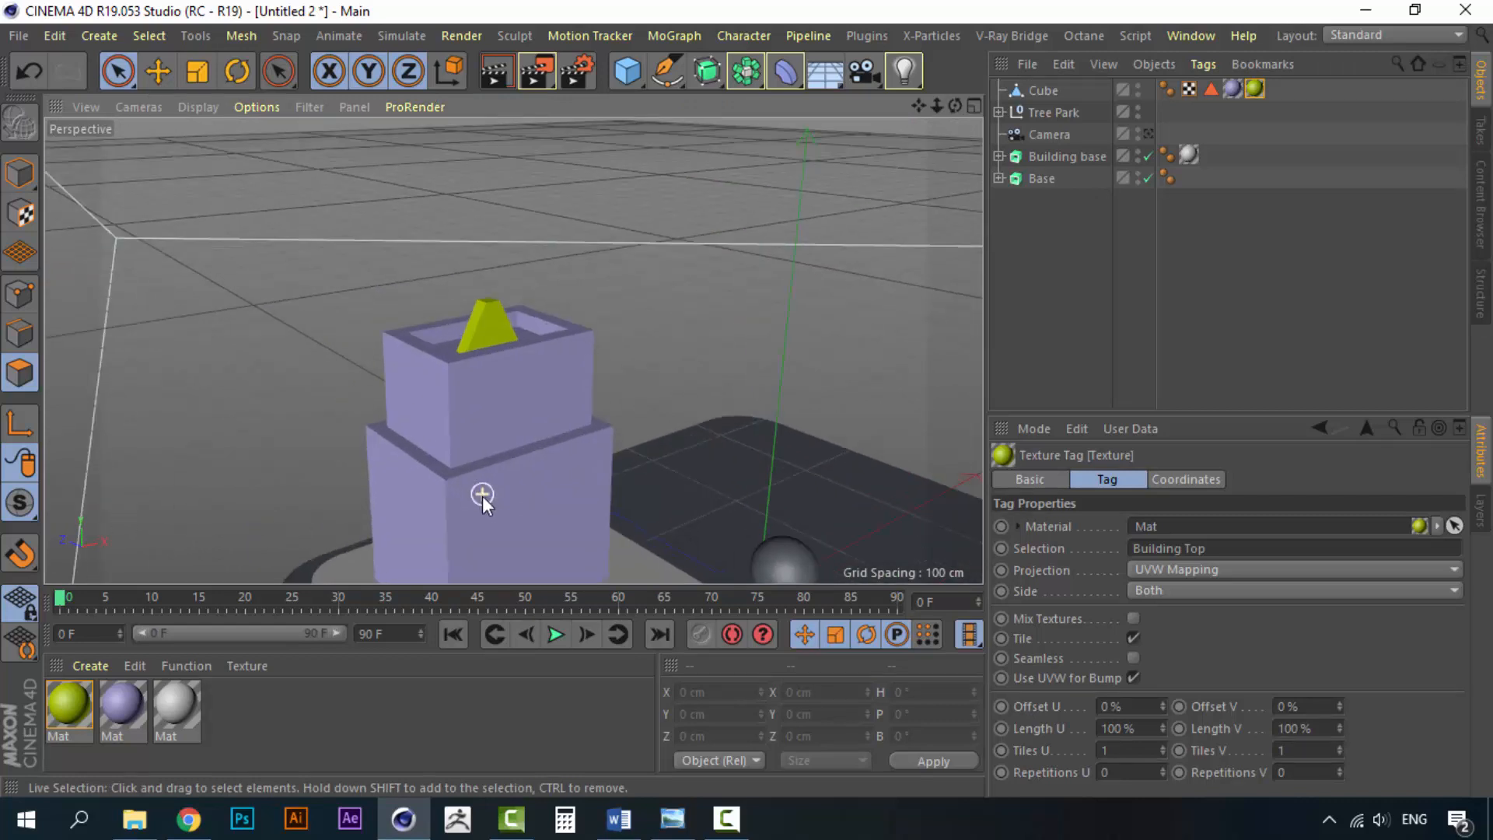
Step: Remove both texture tags from the Cube object and delete the yellow-green material from the scene
{"action": "left_click", "coordinate": [1253, 91]}
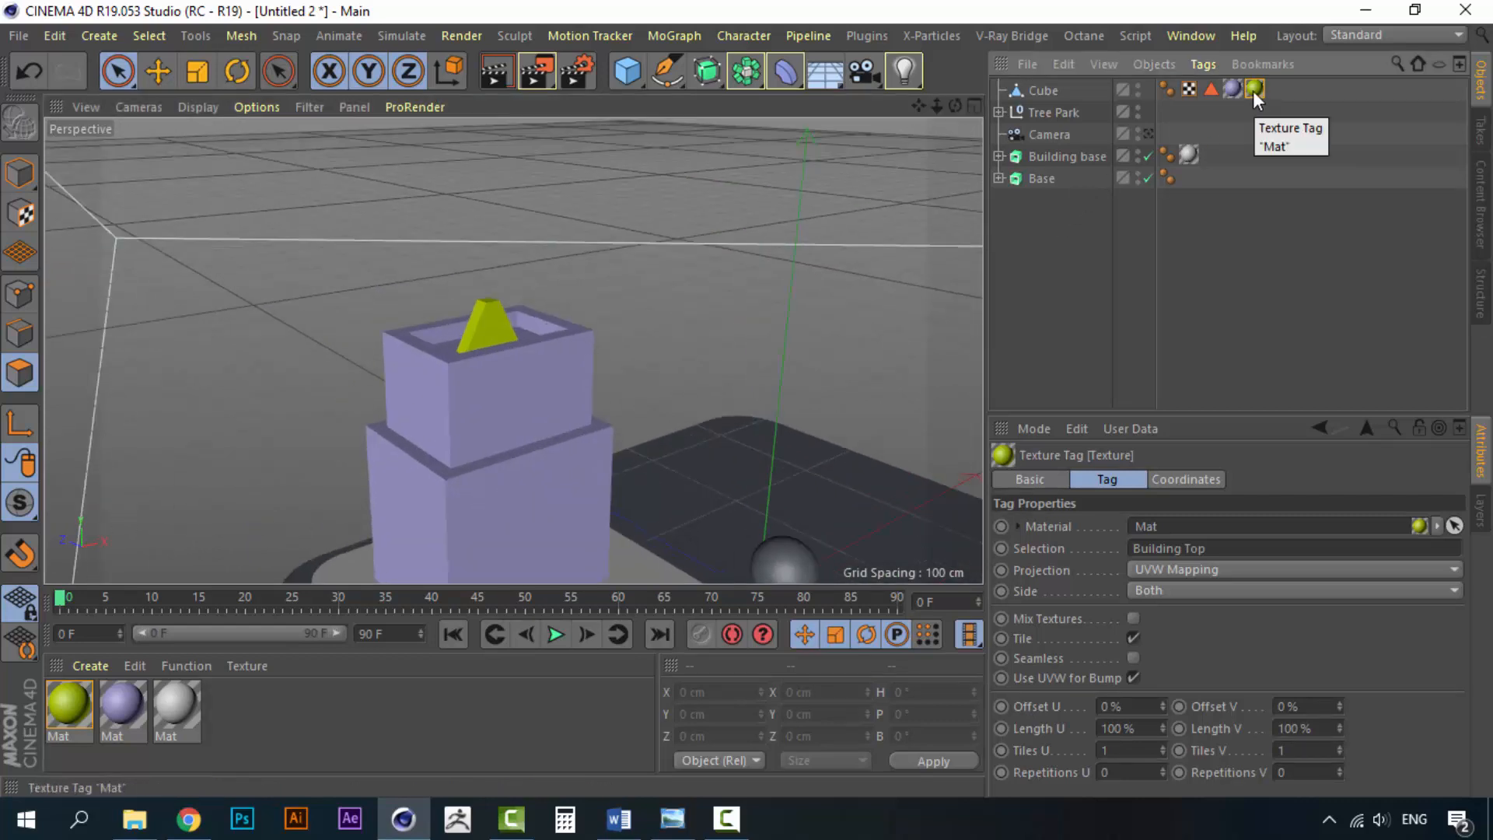
{"action": "key", "text": "Delete"}
{"action": "left_click", "coordinate": [1232, 91]}
{"action": "key", "text": "Delete"}
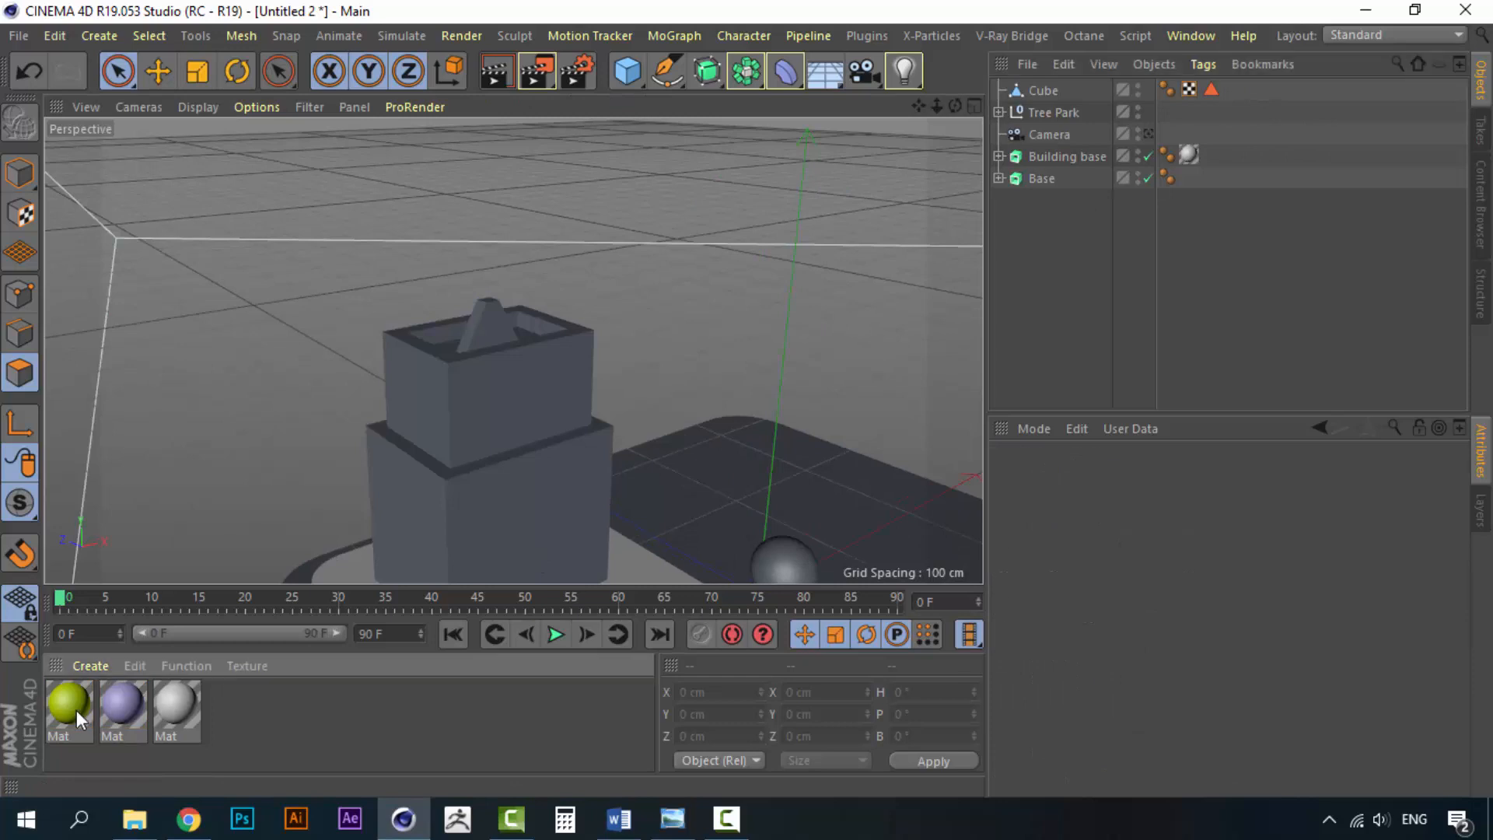
{"action": "left_click", "coordinate": [76, 711]}
{"action": "key", "text": "Delete"}
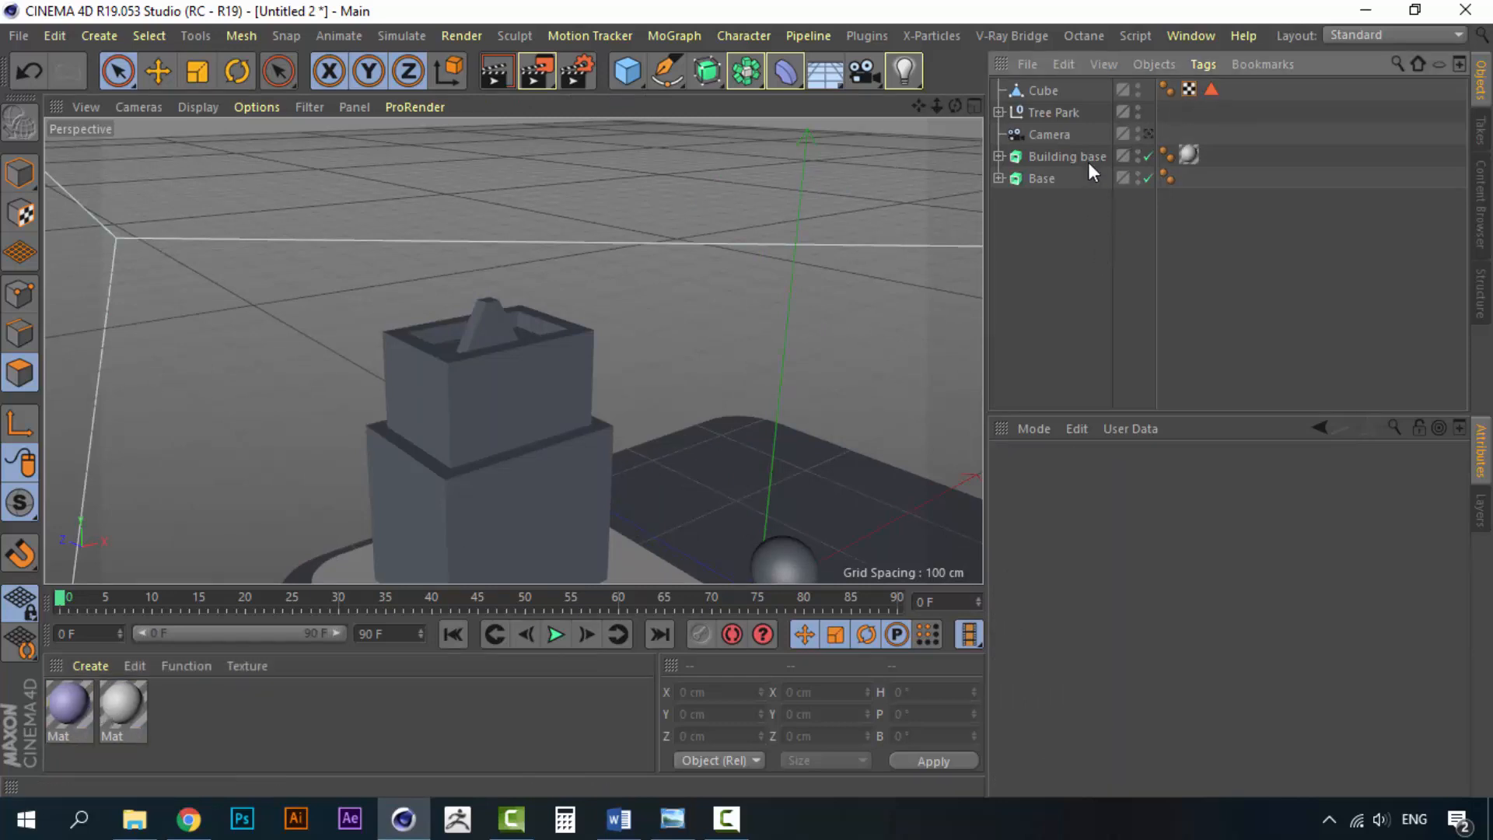
{"action": "left_click", "coordinate": [1211, 90]}
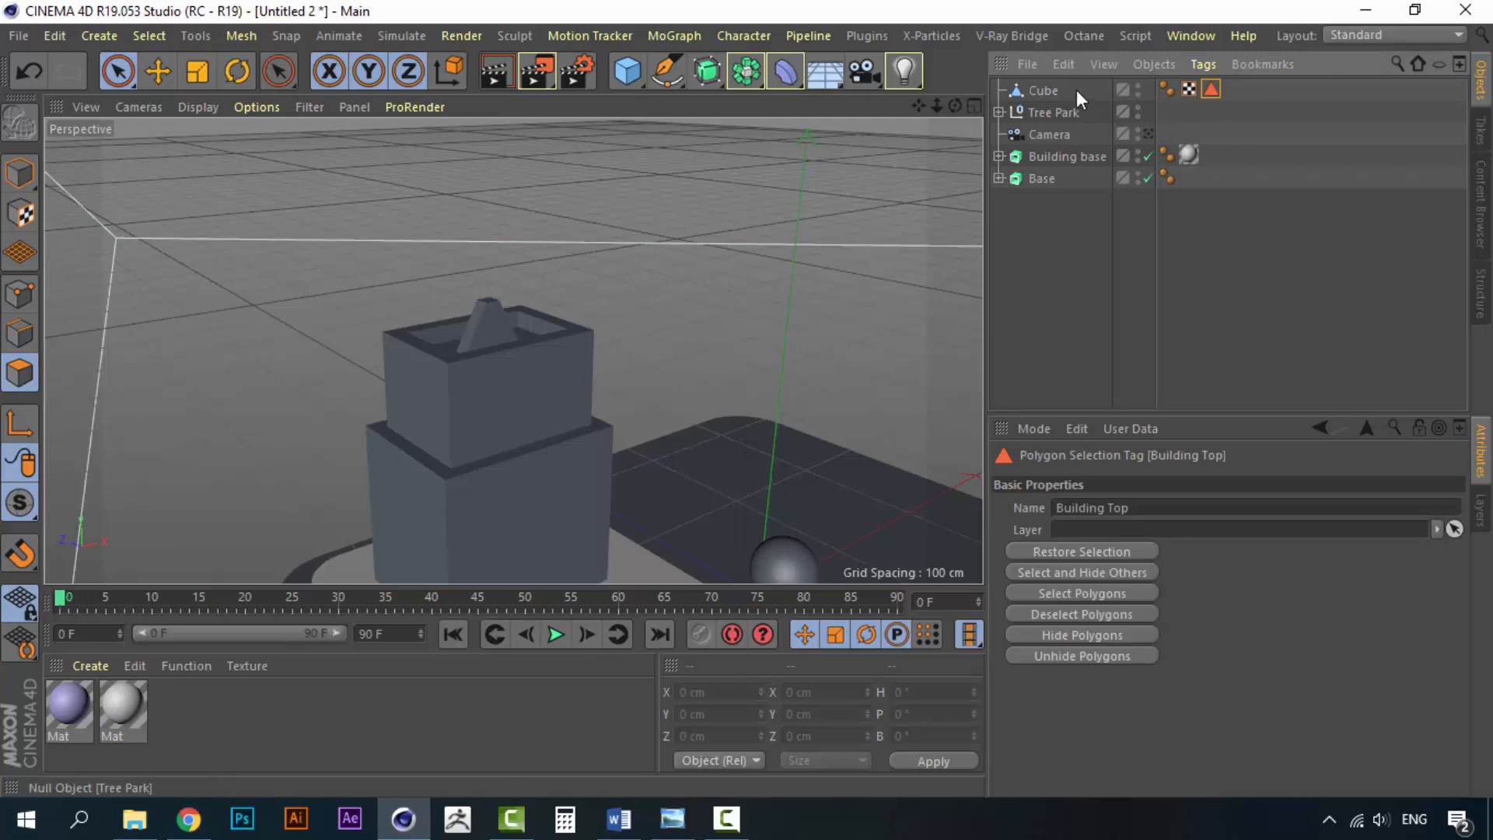
Step: Add a new cube primitive to the scene and raise it to about Y 140 cm
{"action": "middle_click_drag", "start_coordinate": [573, 543], "coordinate": [532, 318], "text": "alt"}
{"action": "left_click_drag", "start_coordinate": [544, 310], "coordinate": [484, 376], "text": "alt"}
{"action": "middle_click_drag", "start_coordinate": [484, 376], "coordinate": [449, 406], "text": "alt"}
{"action": "left_click_drag", "start_coordinate": [450, 400], "coordinate": [501, 370], "text": "alt"}
{"action": "middle_click_drag", "start_coordinate": [501, 378], "coordinate": [576, 397], "text": "alt"}
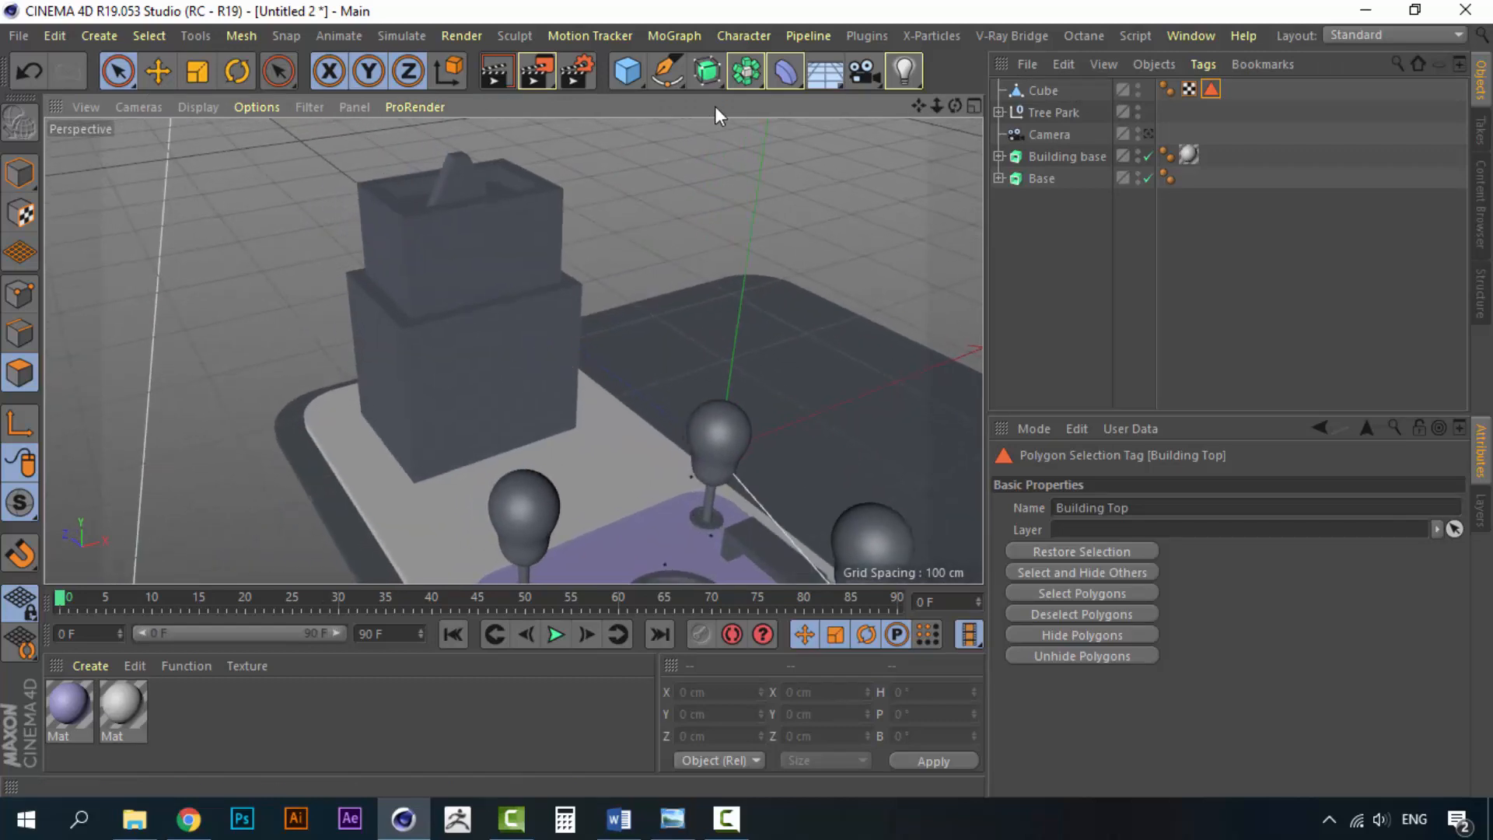
{"action": "left_click", "coordinate": [618, 76]}
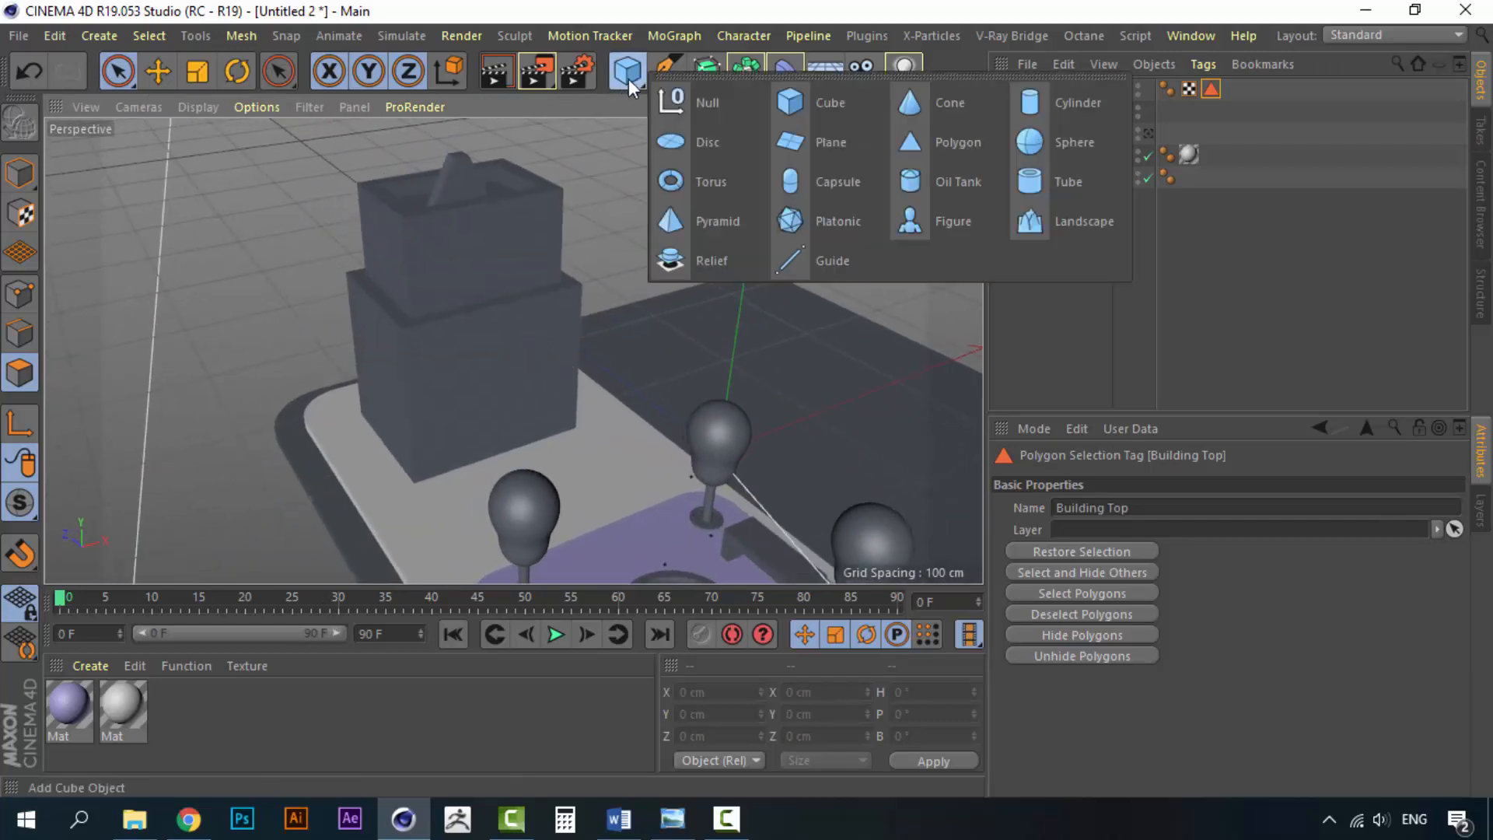
{"action": "left_click", "coordinate": [834, 114]}
{"action": "scroll", "coordinate": [656, 336], "scroll_direction": "down", "scroll_amount": 1}
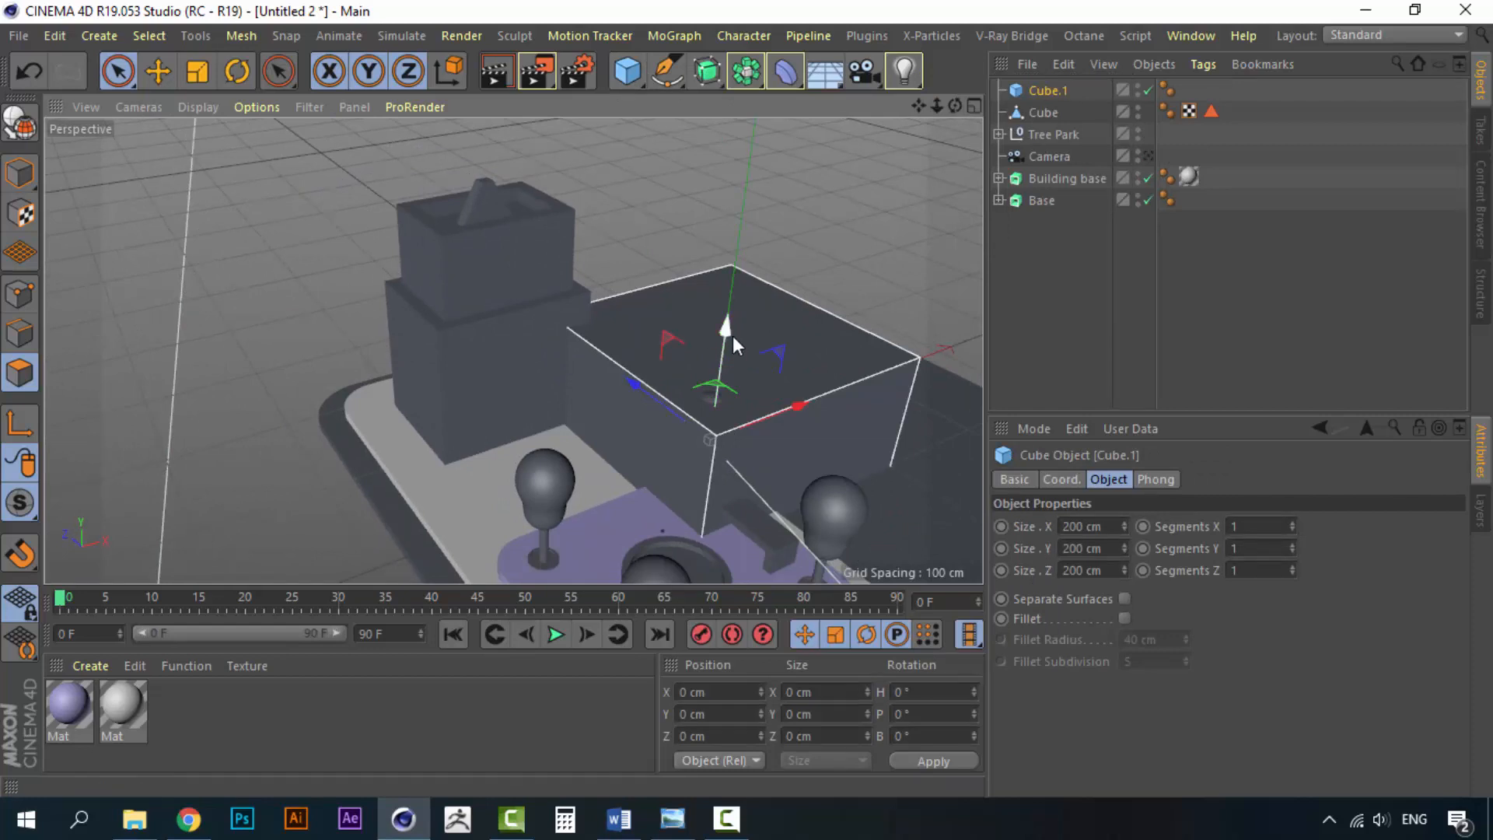
{"action": "left_click_drag", "start_coordinate": [732, 335], "coordinate": [787, 167]}
{"action": "left_click_drag", "start_coordinate": [773, 361], "coordinate": [738, 365], "text": "alt"}
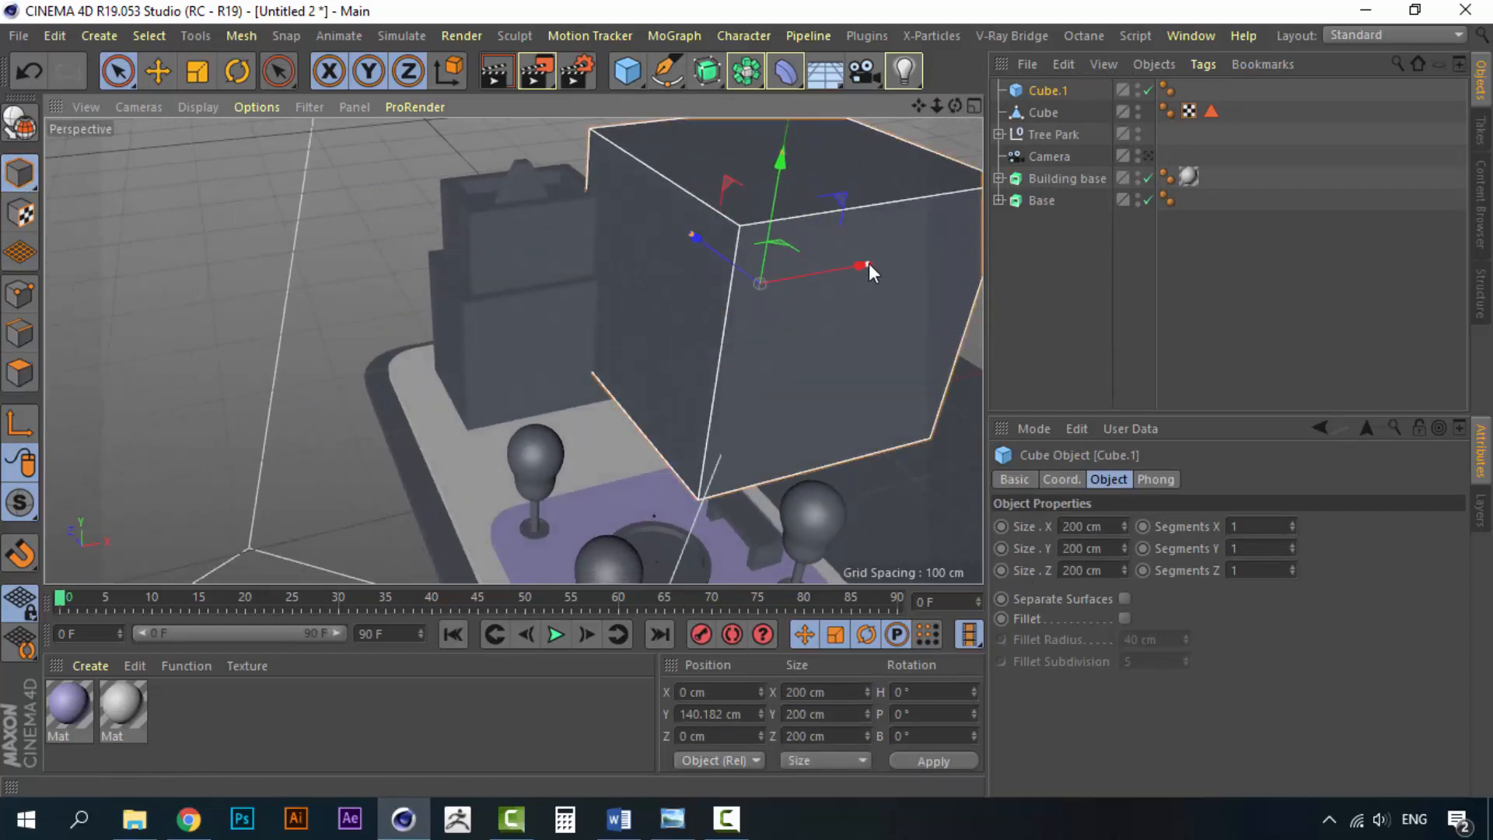
Step: Shrink the new cube to about 16 × 34 × 14 cm and move it to about X -197 cm, Y 92 cm
{"action": "left_click_drag", "start_coordinate": [866, 269], "coordinate": [781, 289]}
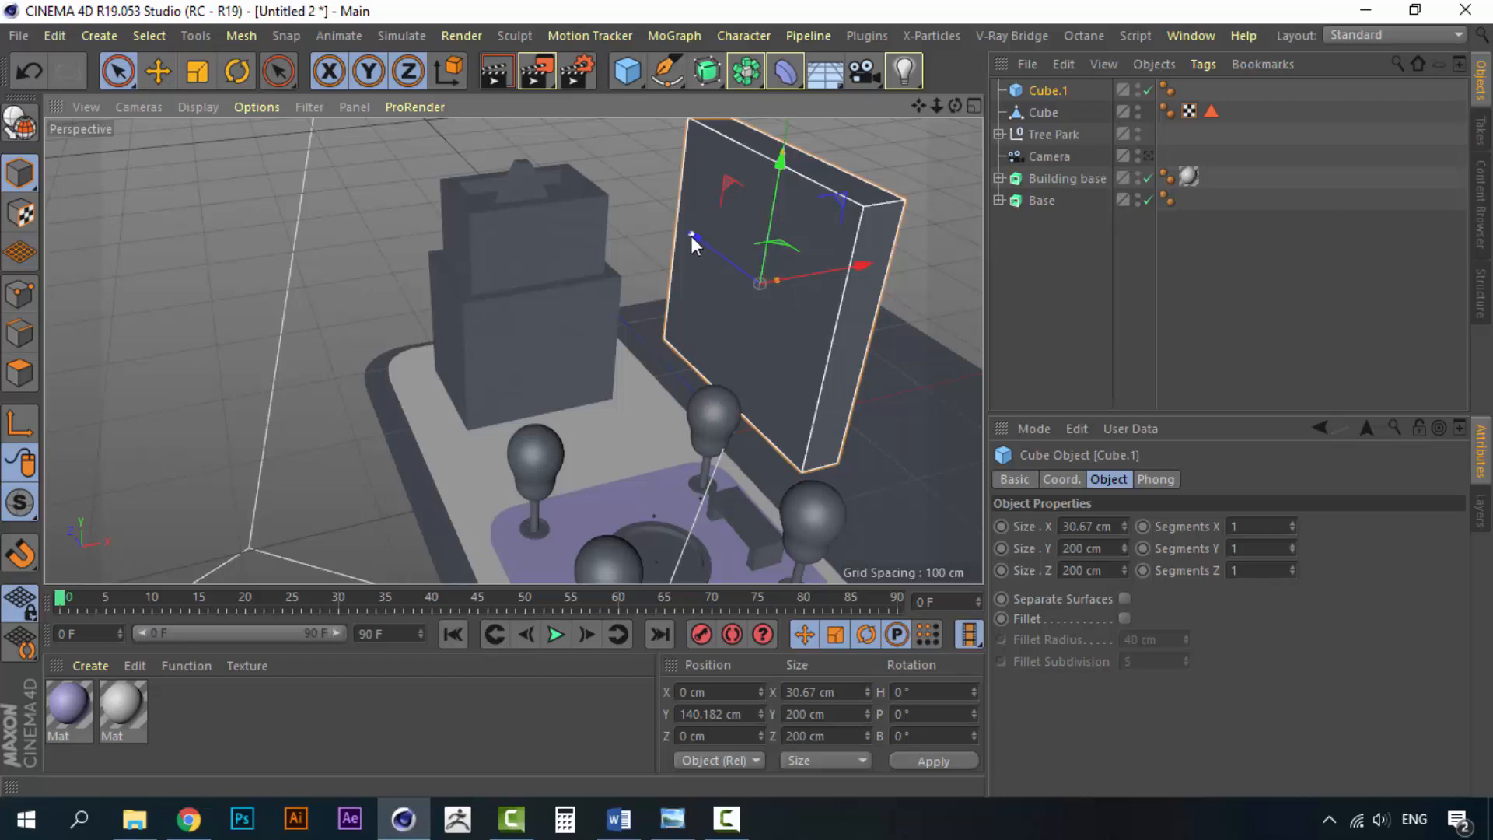
{"action": "left_click_drag", "start_coordinate": [692, 238], "coordinate": [756, 280]}
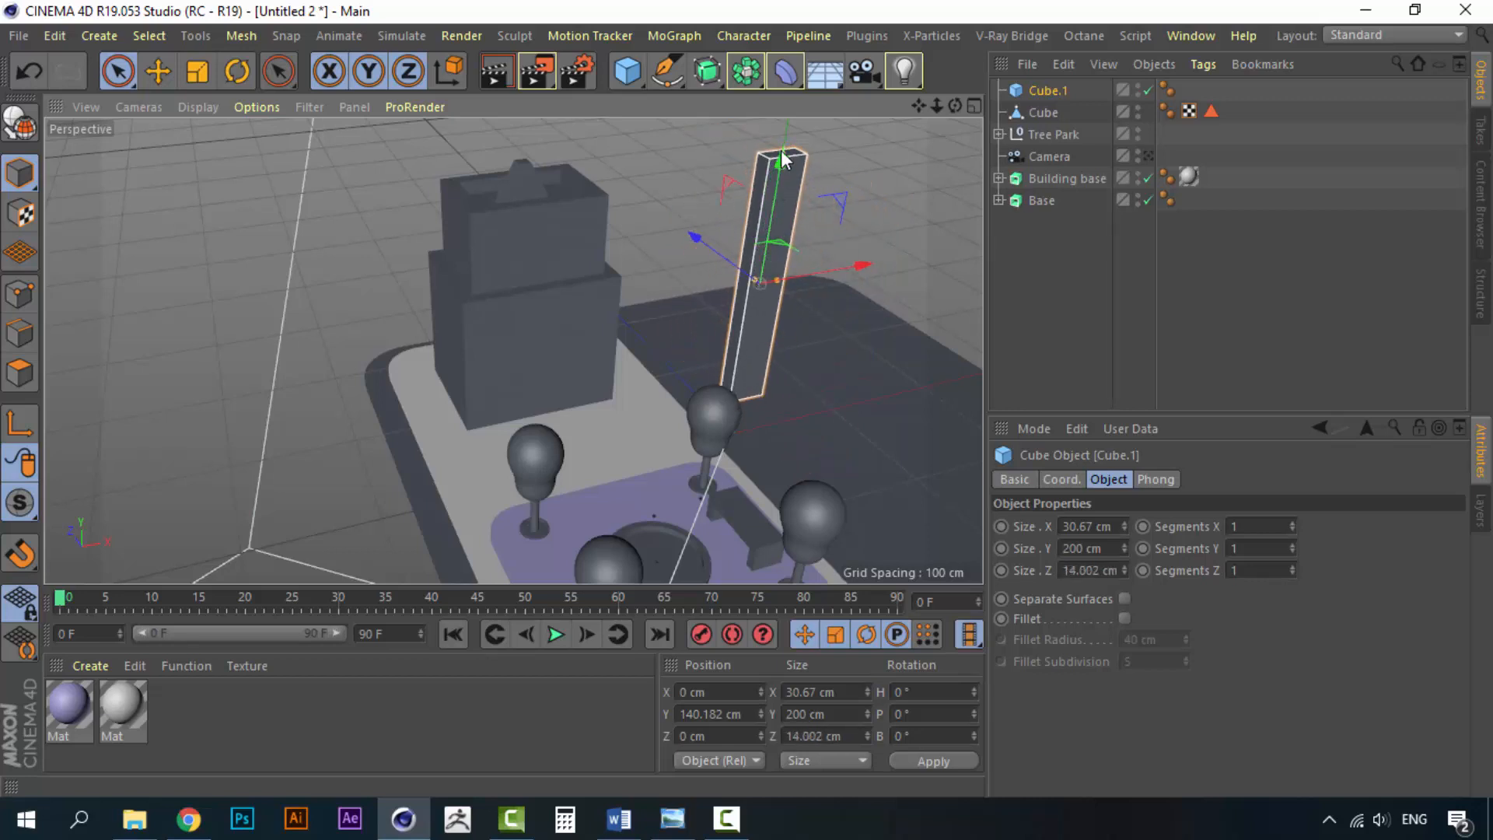
{"action": "left_click_drag", "start_coordinate": [783, 160], "coordinate": [598, 315]}
{"action": "left_click_drag", "start_coordinate": [513, 350], "coordinate": [473, 335], "text": "alt"}
{"action": "left_click_drag", "start_coordinate": [451, 226], "coordinate": [452, 297]}
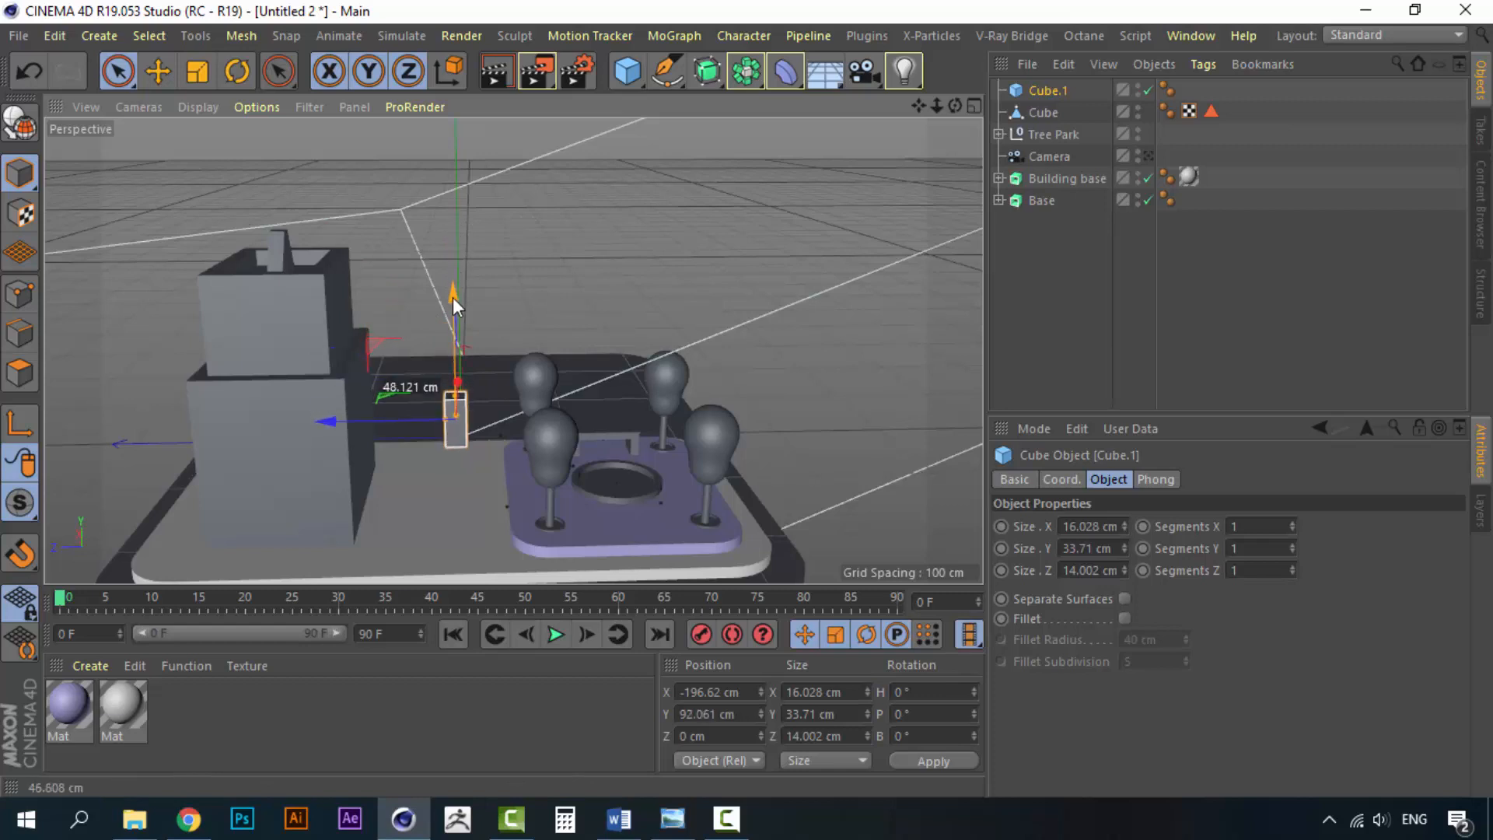
Step: Thin the small cube to about 3 cm in Z and set it against the building's front wall at about Z 69 cm
{"action": "mouse_move", "coordinate": [347, 426]}
{"action": "left_mouse_down"}
{"action": "mouse_move", "coordinate": [249, 431]}
{"action": "mouse_move", "coordinate": [357, 423]}
{"action": "left_mouse_up"}
{"action": "scroll", "coordinate": [357, 424], "scroll_direction": "up", "scroll_amount": 5}
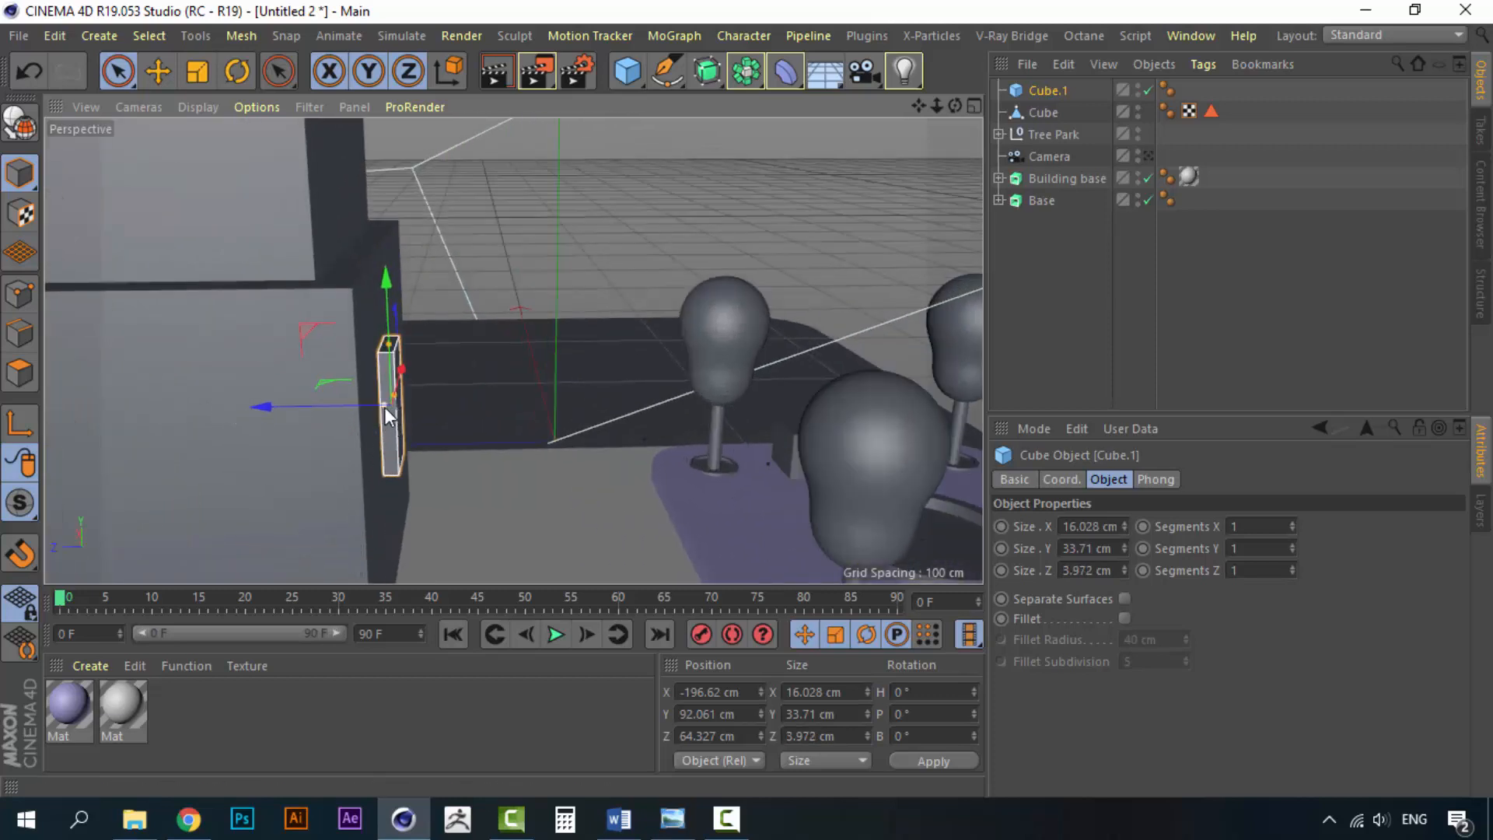
{"action": "left_click_drag", "start_coordinate": [384, 407], "coordinate": [315, 408]}
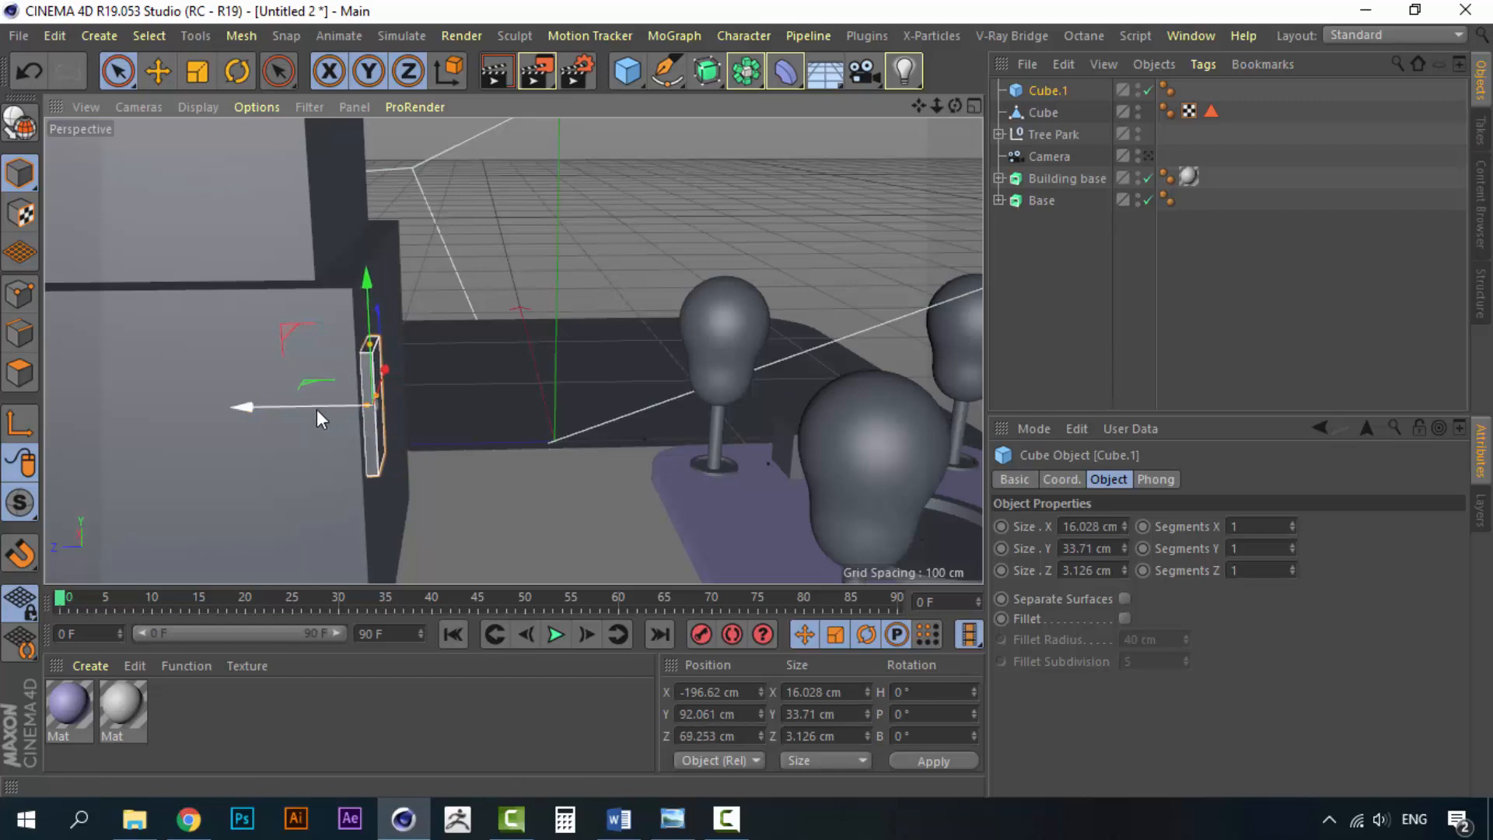
Step: Reduce the window block's height to about 24 cm and shift it along the wall to about X -181 cm
{"action": "left_click_drag", "start_coordinate": [470, 385], "coordinate": [496, 360], "text": "alt"}
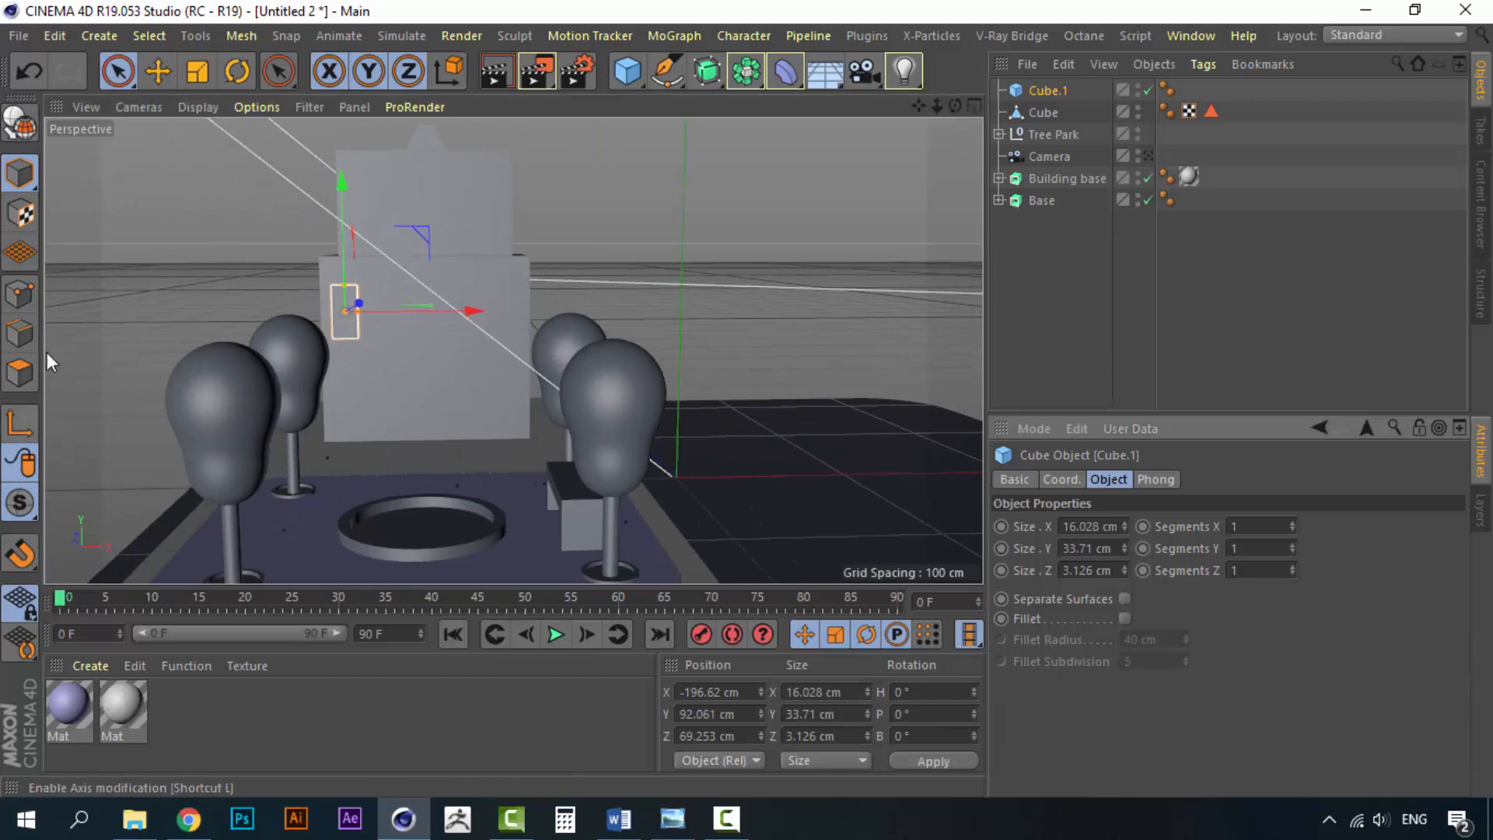
{"action": "left_click_drag", "start_coordinate": [347, 294], "coordinate": [348, 302]}
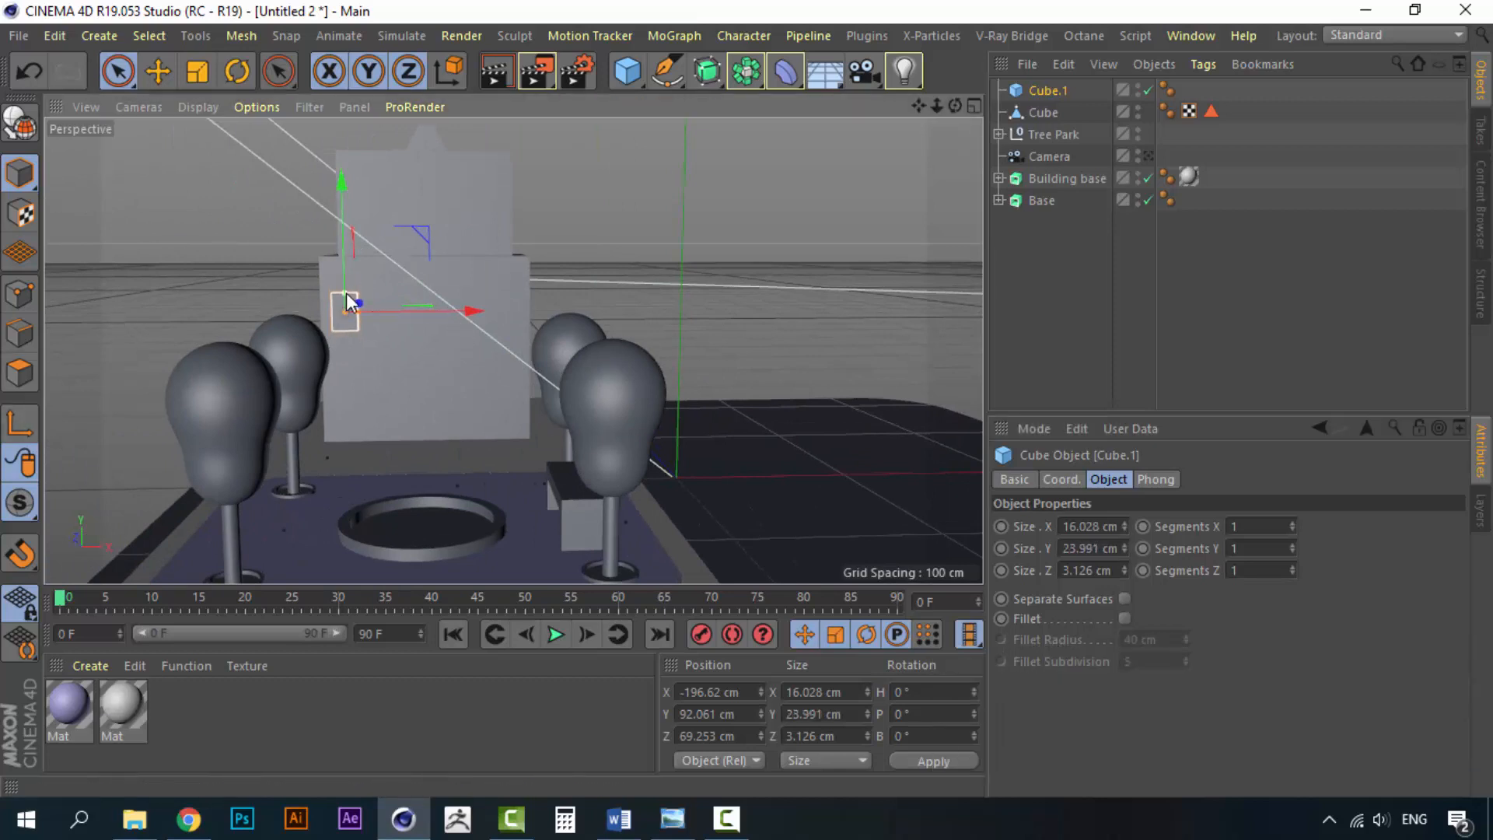
{"action": "left_click_drag", "start_coordinate": [458, 309], "coordinate": [477, 308]}
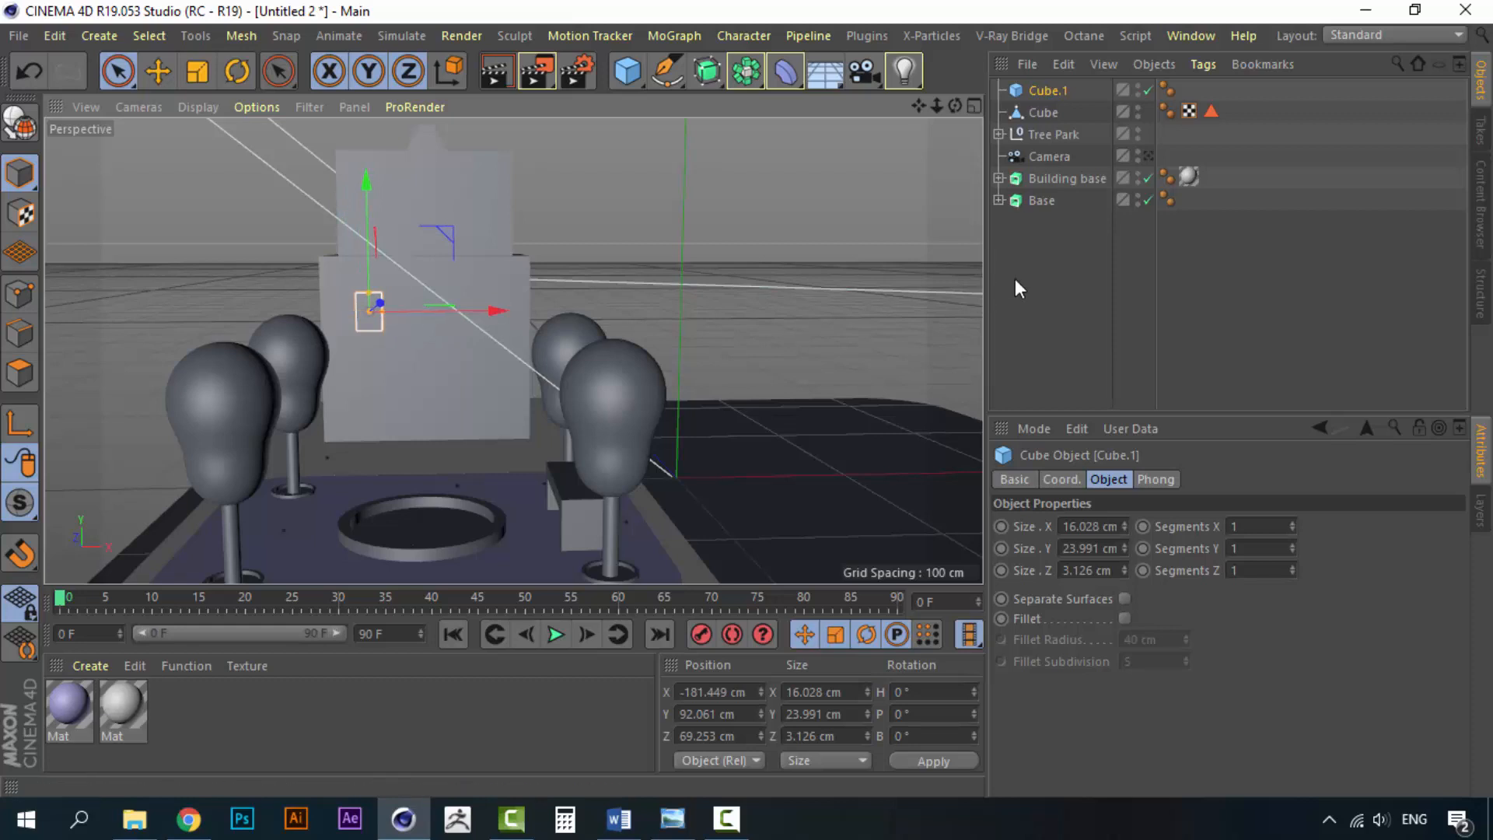
Step: Apply the lavender material to the small window block on the building's wall
{"action": "left_click", "coordinate": [301, 714]}
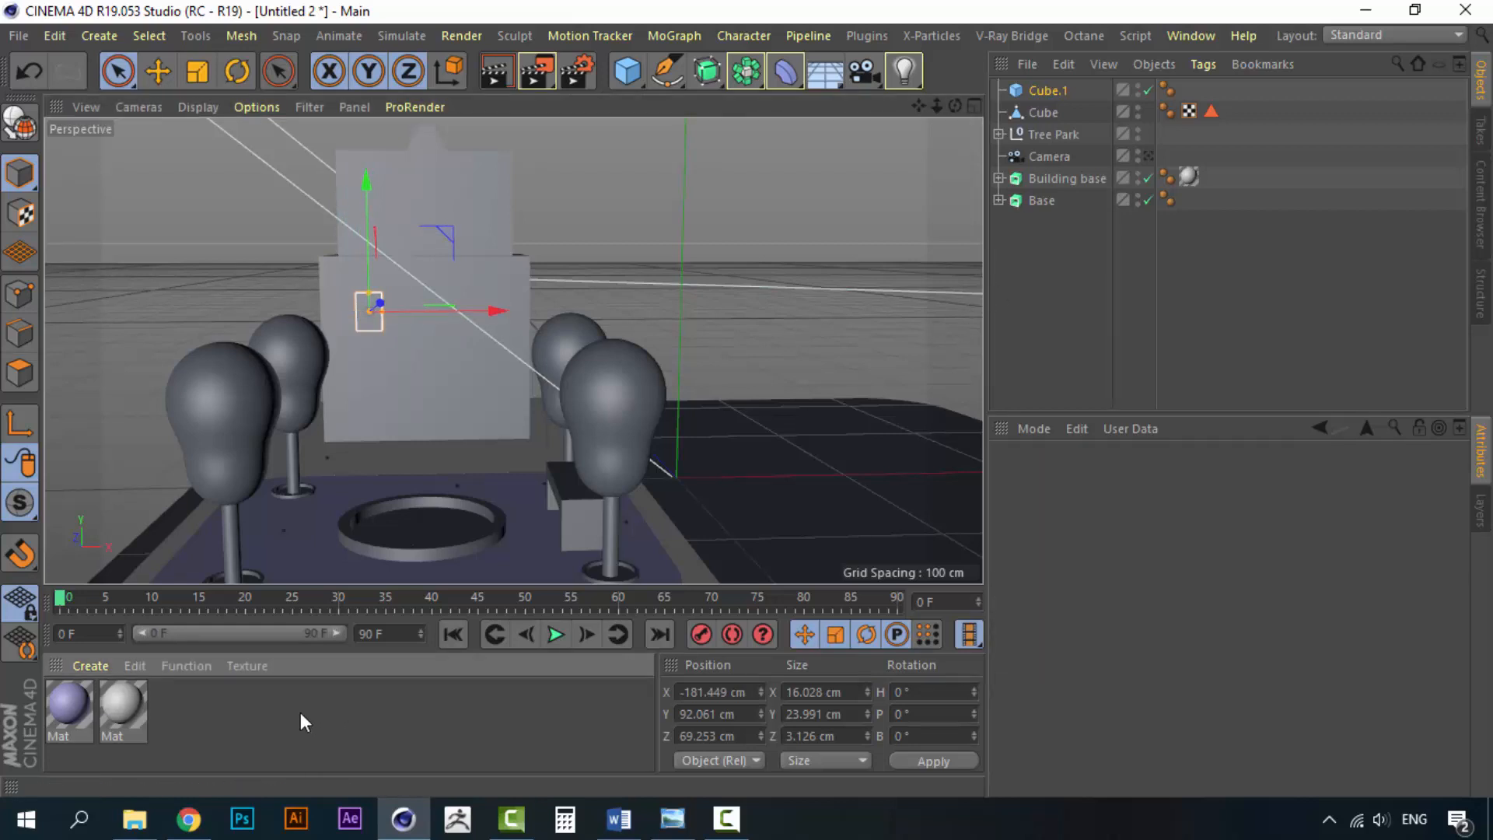
{"action": "left_click_drag", "start_coordinate": [73, 685], "coordinate": [366, 325]}
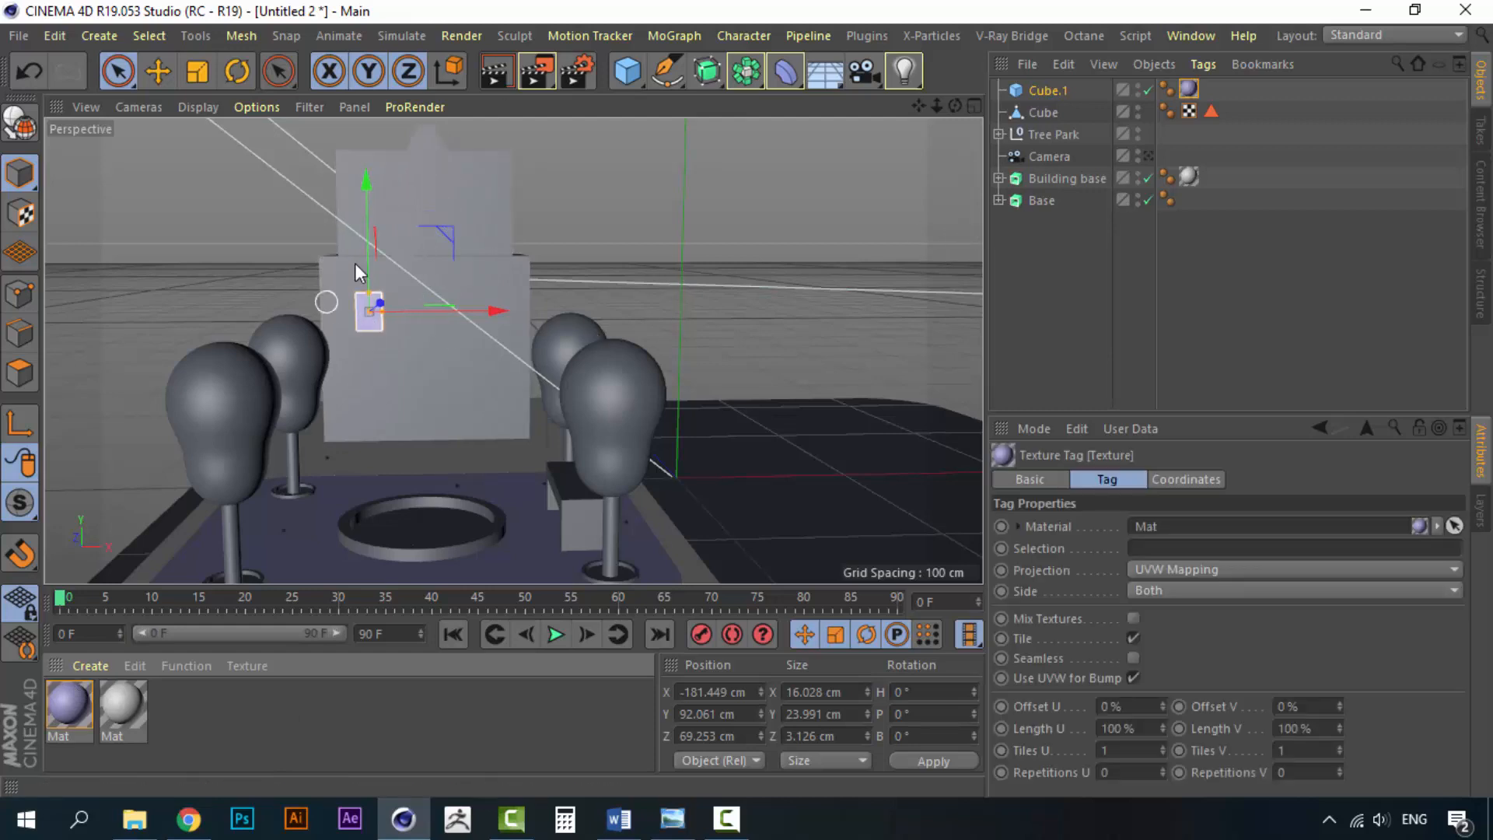
{"action": "left_click", "coordinate": [1070, 252]}
{"action": "left_click", "coordinate": [1064, 90]}
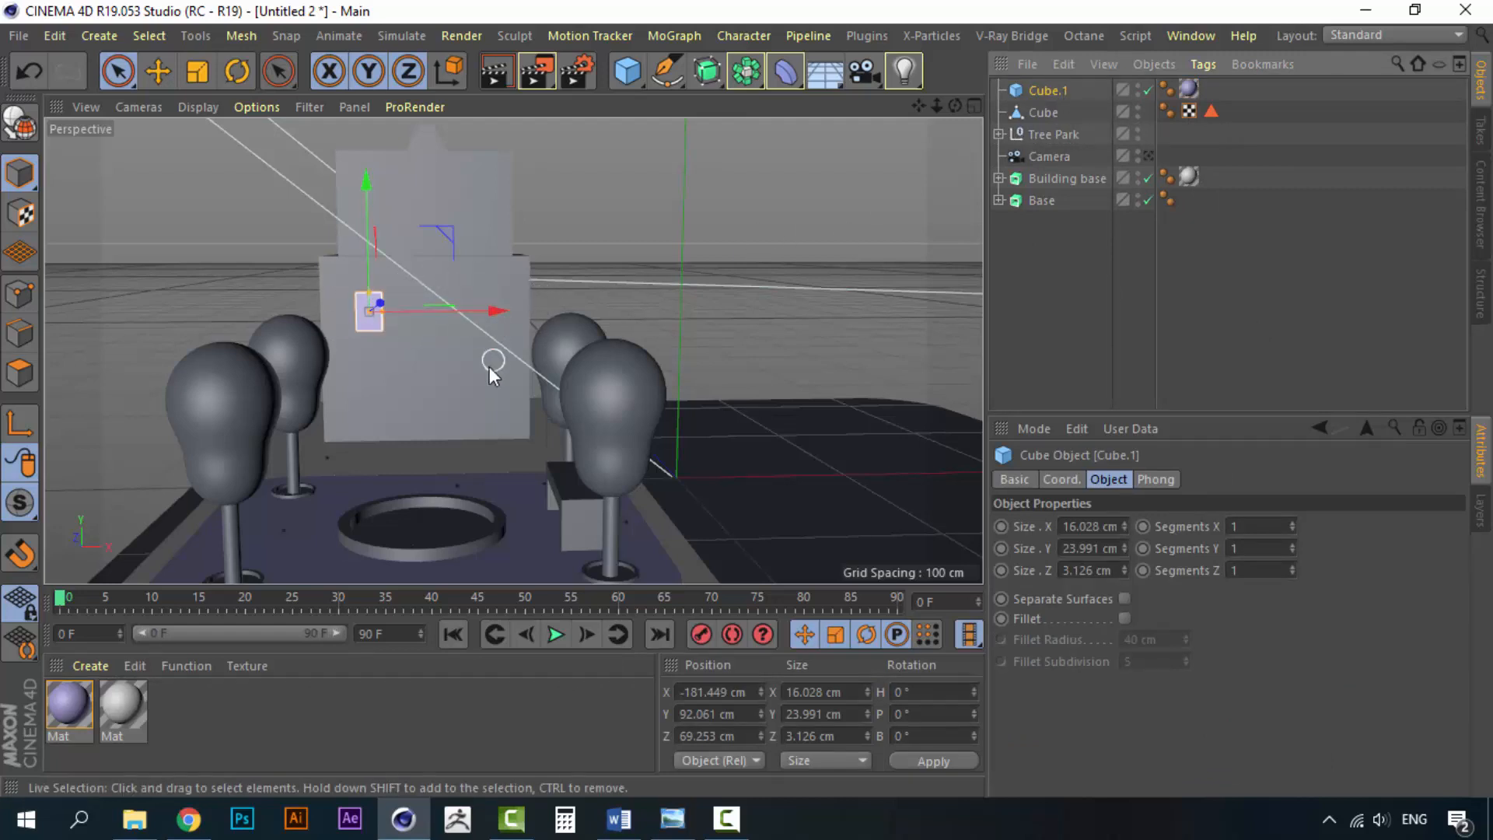
Step: Try duplicating the window block by hand along the wall, and undo the copy
{"action": "mouse_move", "coordinate": [379, 387]}
{"action": "left_mouse_down", "text": "alt"}
{"action": "mouse_move", "coordinate": [345, 236]}
{"action": "mouse_move", "coordinate": [437, 327]}
{"action": "mouse_move", "coordinate": [350, 321]}
{"action": "left_mouse_up", "text": "alt"}
{"action": "left_click_drag", "start_coordinate": [554, 282], "coordinate": [655, 300], "text": "alt"}
{"action": "key", "text": "ctrl+z"}
{"action": "key", "text": "ctrl+z"}
{"action": "key", "text": "ctrl+z"}
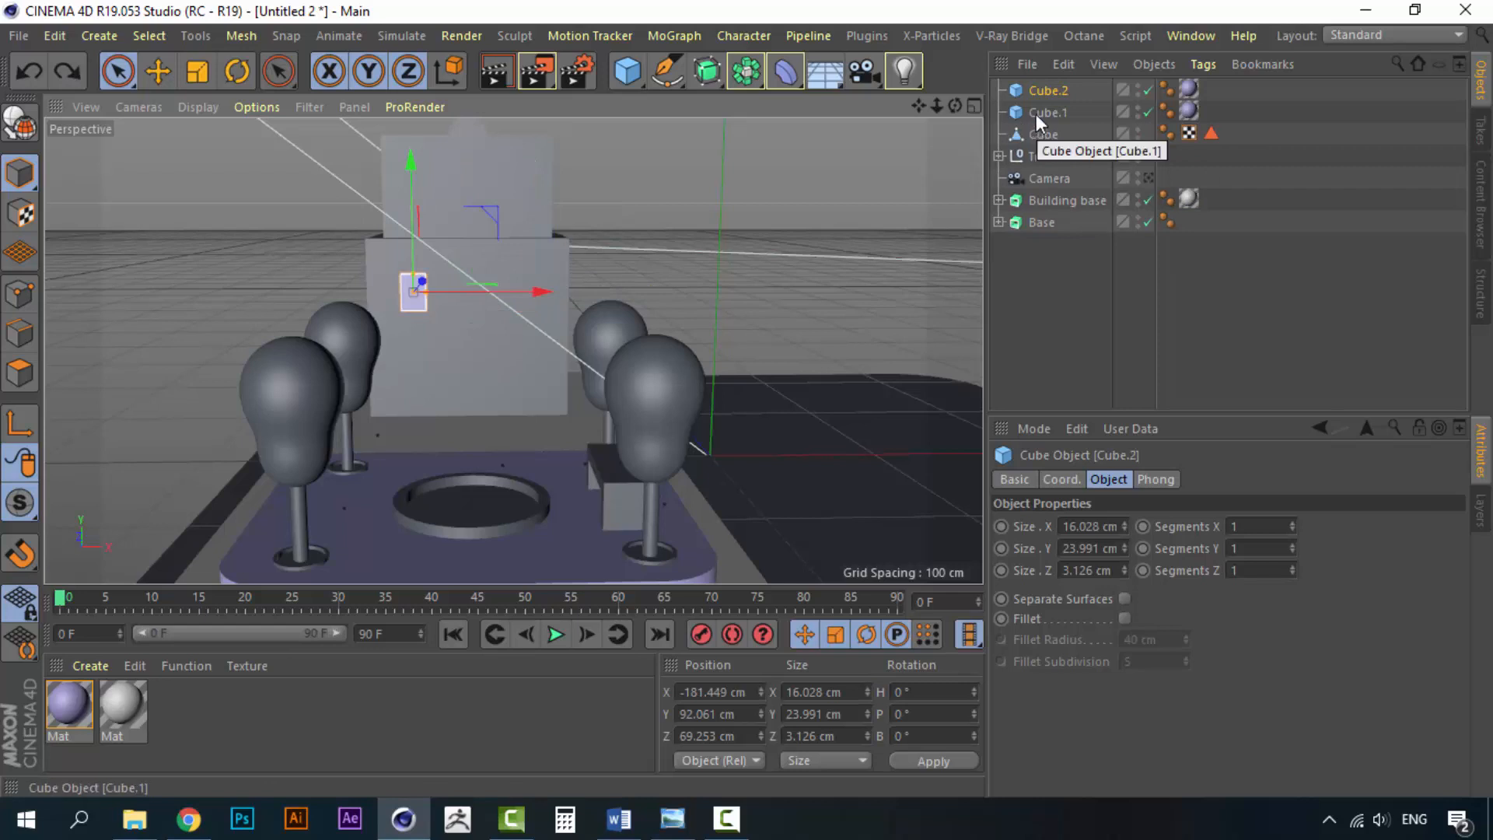
{"action": "key", "text": "ctrl+z"}
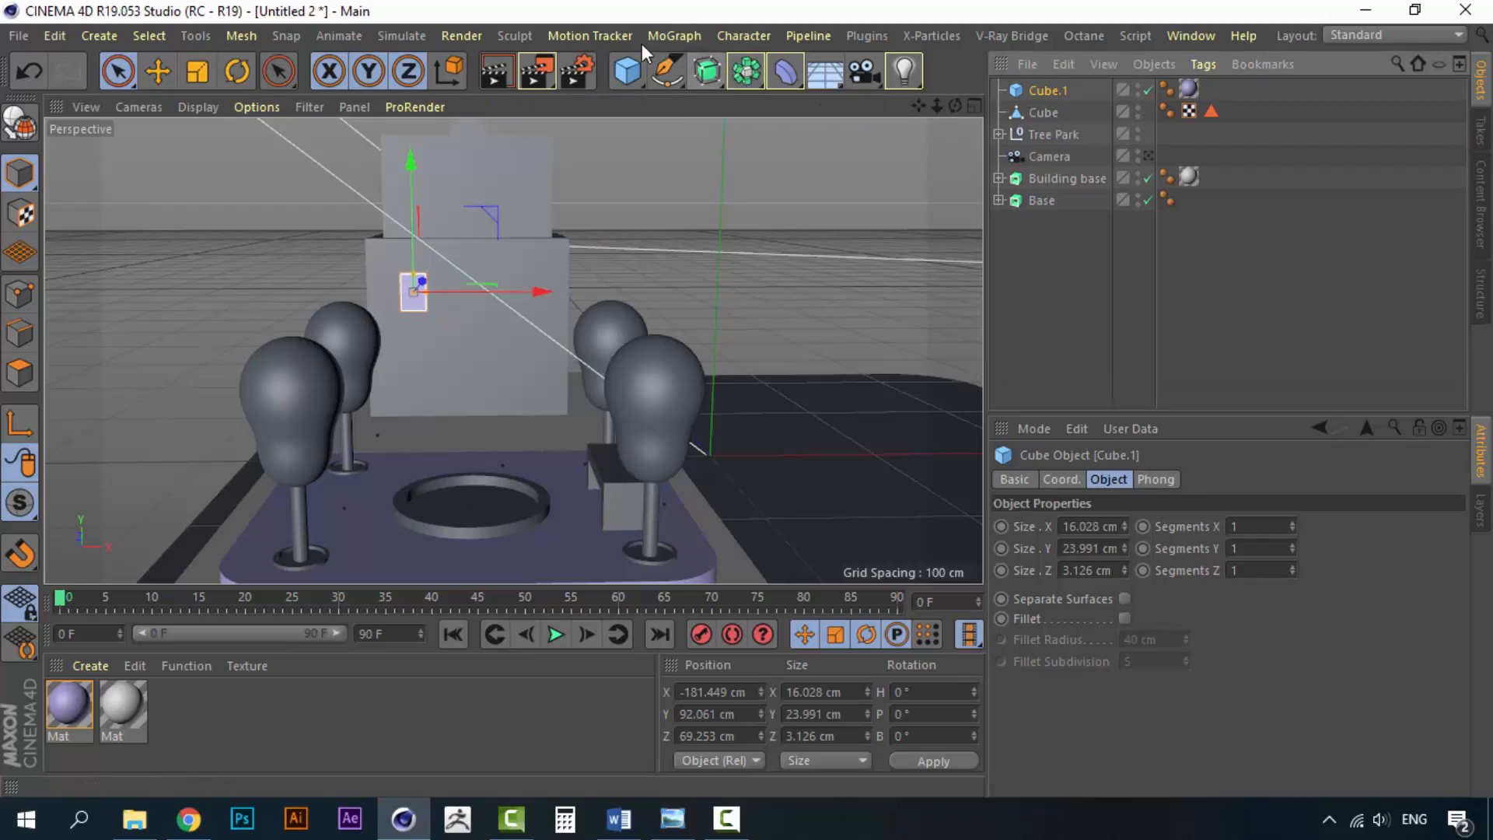
Step: Add a MoGraph Cloner and make the lavender window block its child
{"action": "left_click", "coordinate": [666, 34]}
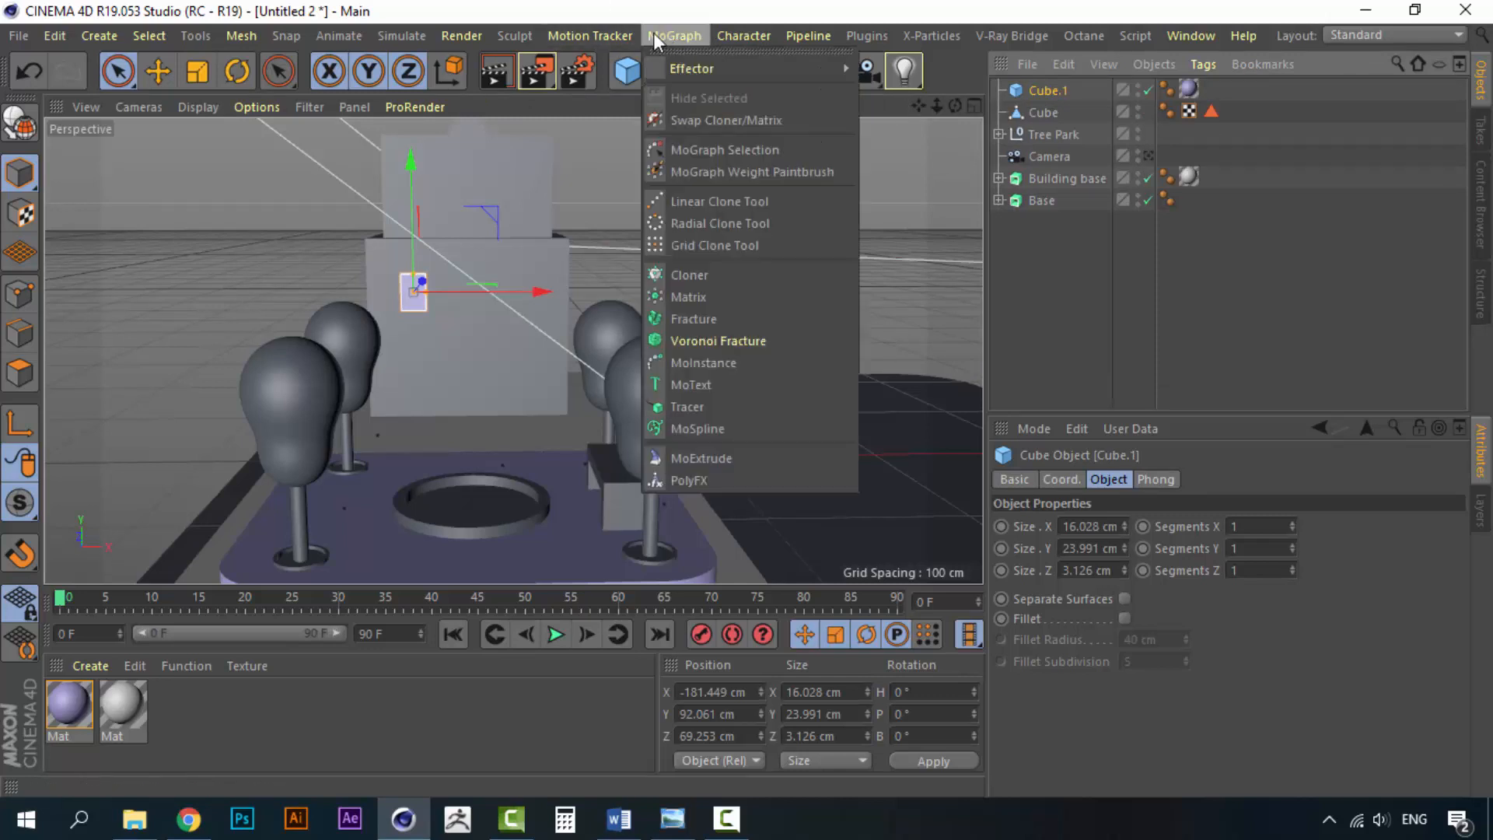
{"action": "left_click", "coordinate": [683, 277]}
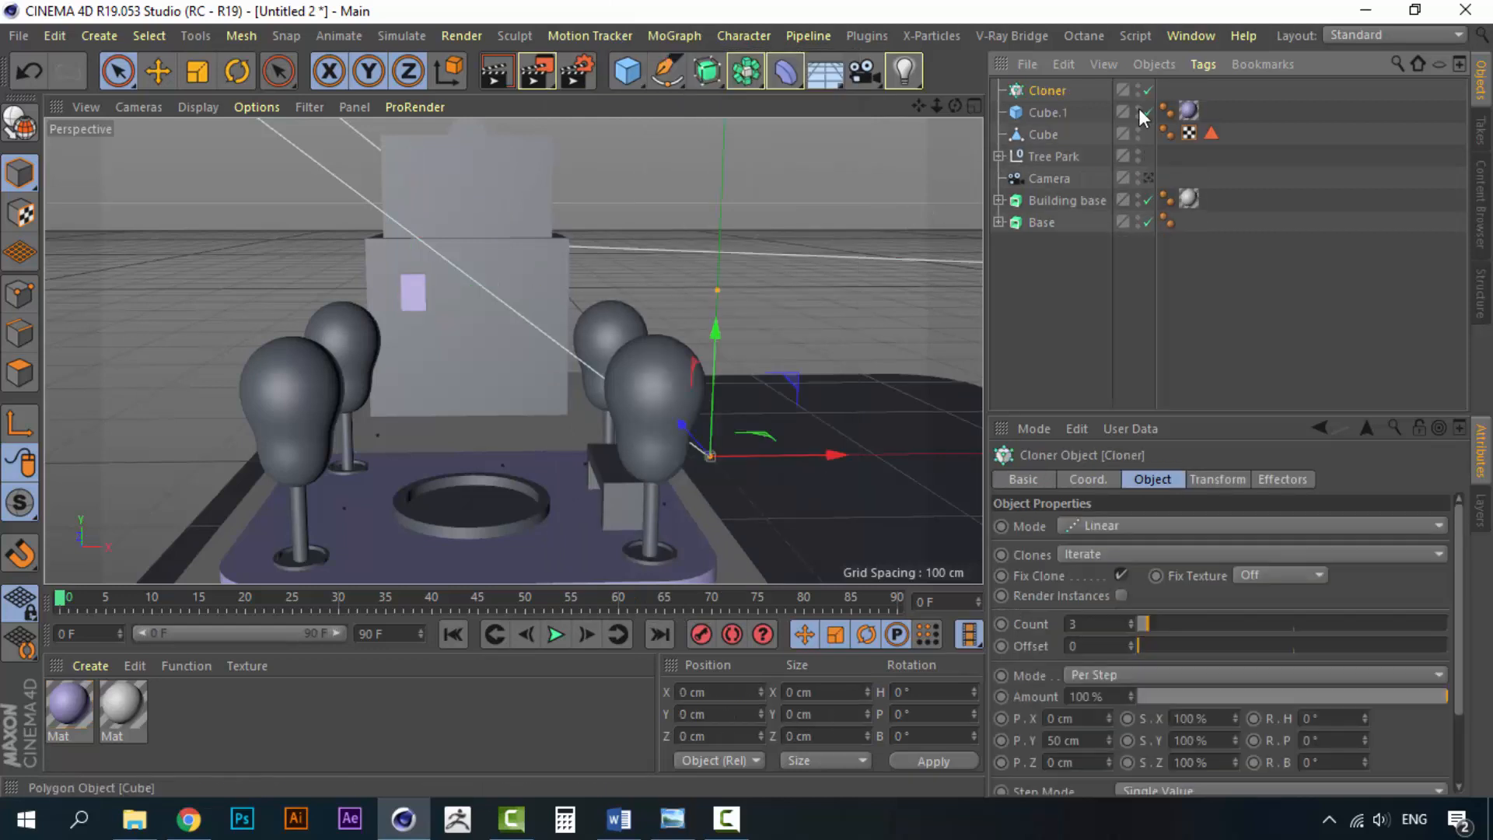
{"action": "left_click", "coordinate": [1041, 114]}
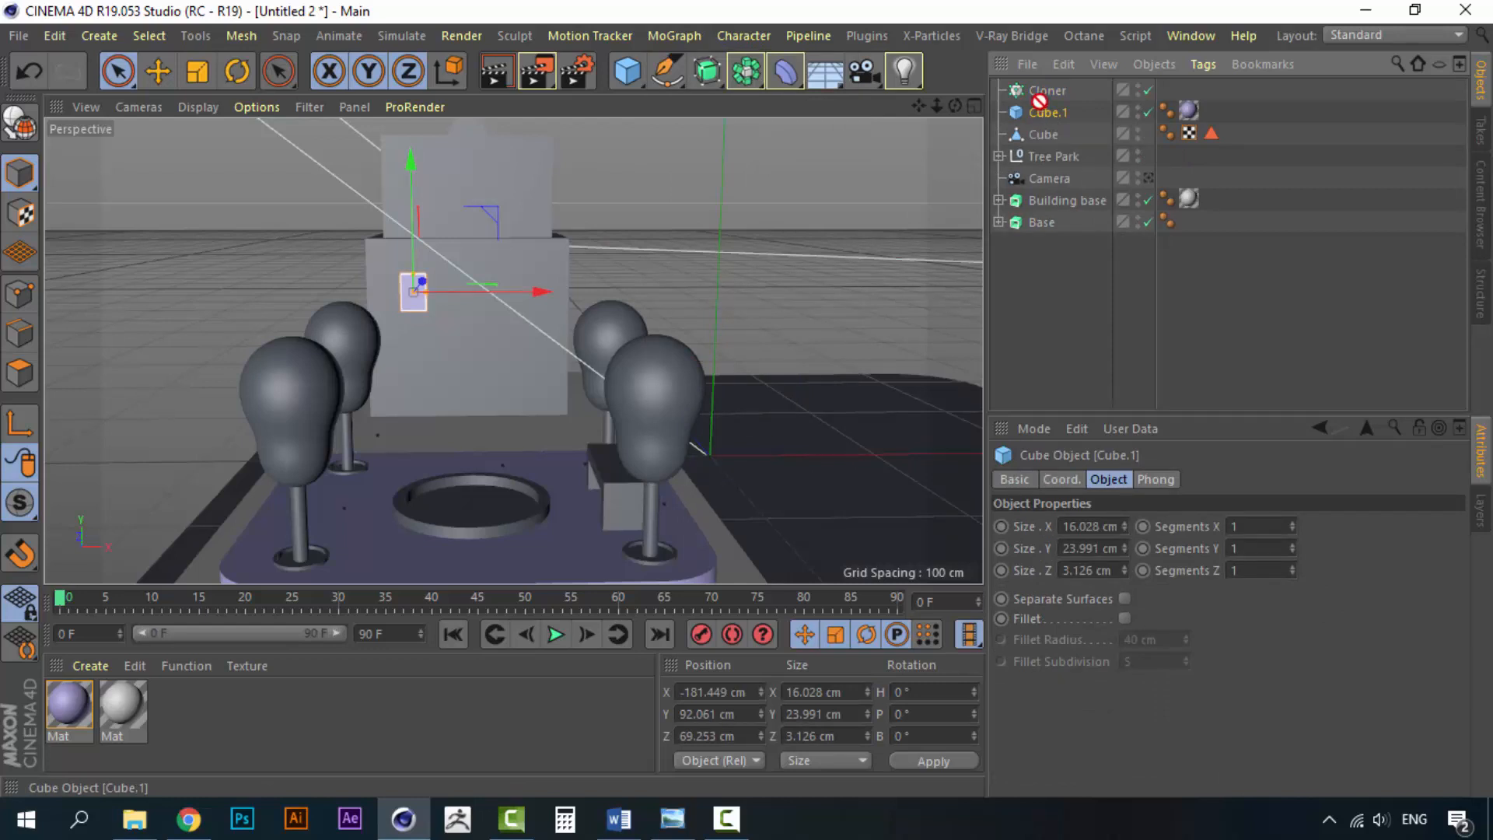
{"action": "left_click_drag", "start_coordinate": [1034, 115], "coordinate": [1049, 93]}
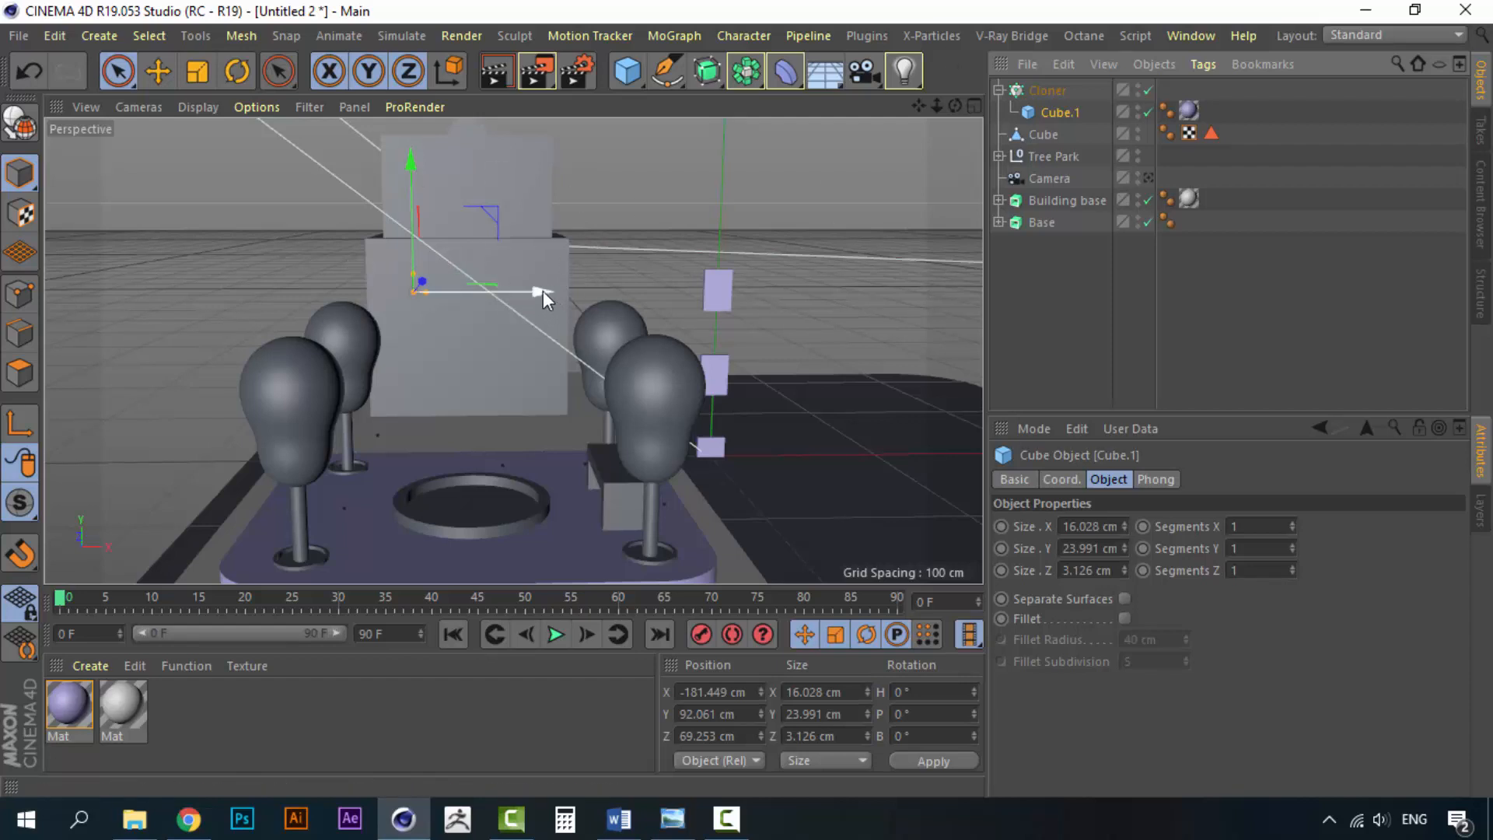
{"action": "mouse_move", "coordinate": [543, 291]}
{"action": "left_mouse_down"}
{"action": "mouse_move", "coordinate": [515, 293]}
{"action": "mouse_move", "coordinate": [540, 287]}
{"action": "left_mouse_up"}
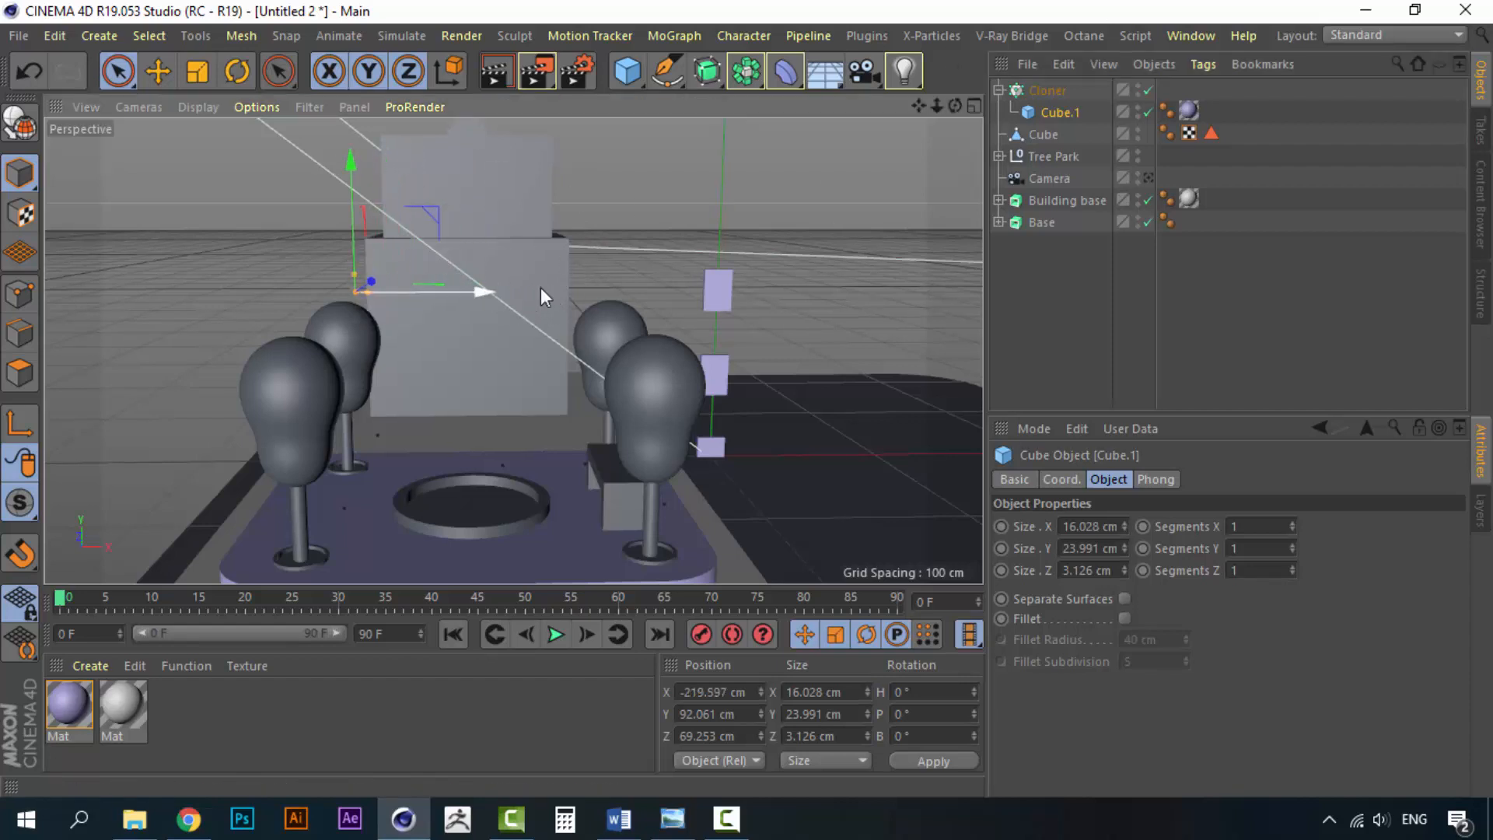
Step: Move the Cloner in front of the building to about X -177 cm, Y 33 cm
{"action": "left_click", "coordinate": [1053, 89]}
{"action": "left_click_drag", "start_coordinate": [819, 453], "coordinate": [523, 455]}
{"action": "left_click_drag", "start_coordinate": [404, 347], "coordinate": [413, 295]}
Step: Change the Cloner's mode to Grid Array
{"action": "left_click", "coordinate": [1062, 85]}
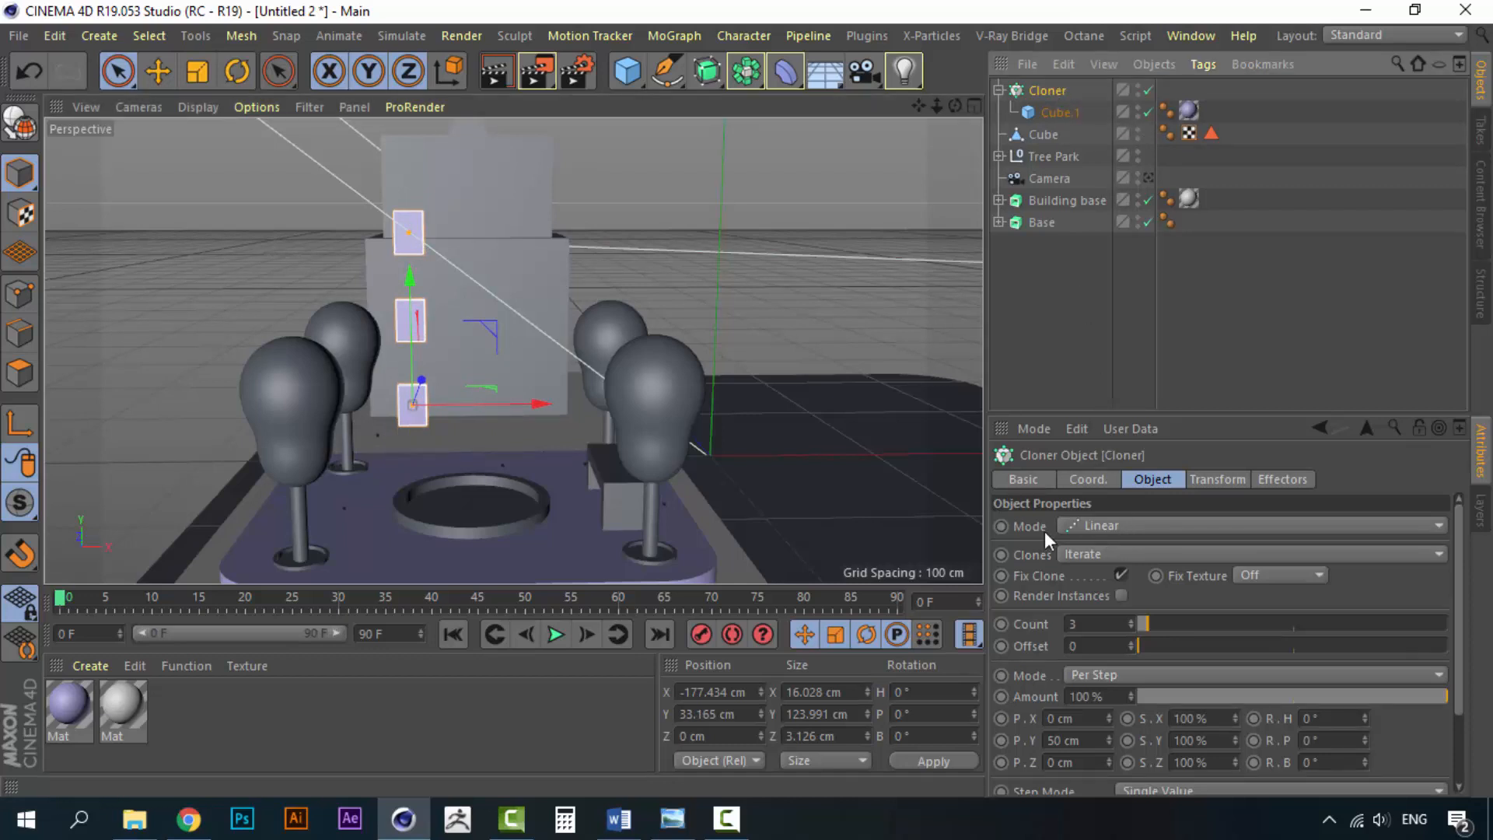
{"action": "left_click", "coordinate": [1121, 531]}
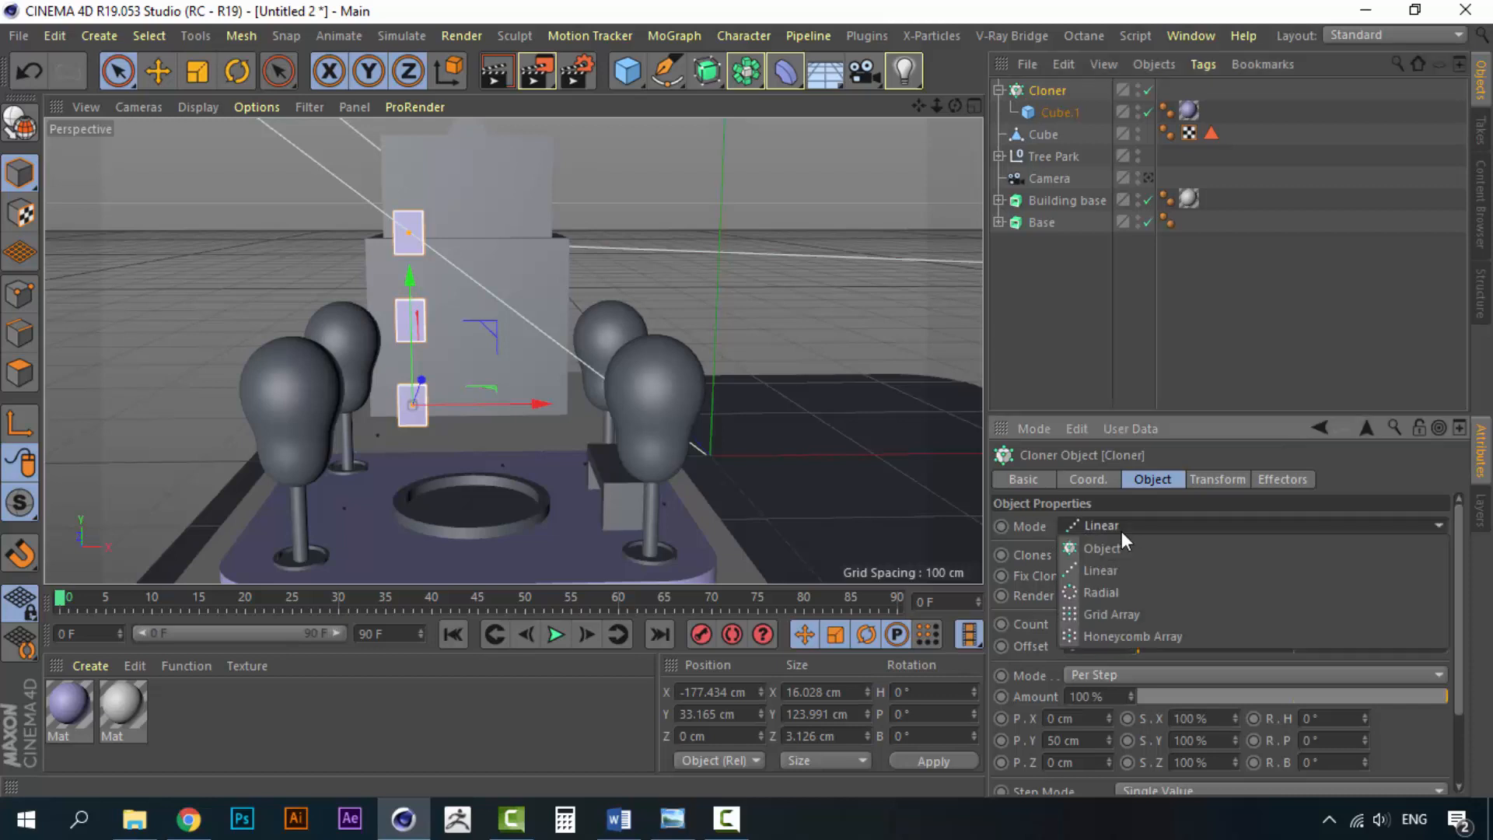
{"action": "left_click", "coordinate": [1137, 614]}
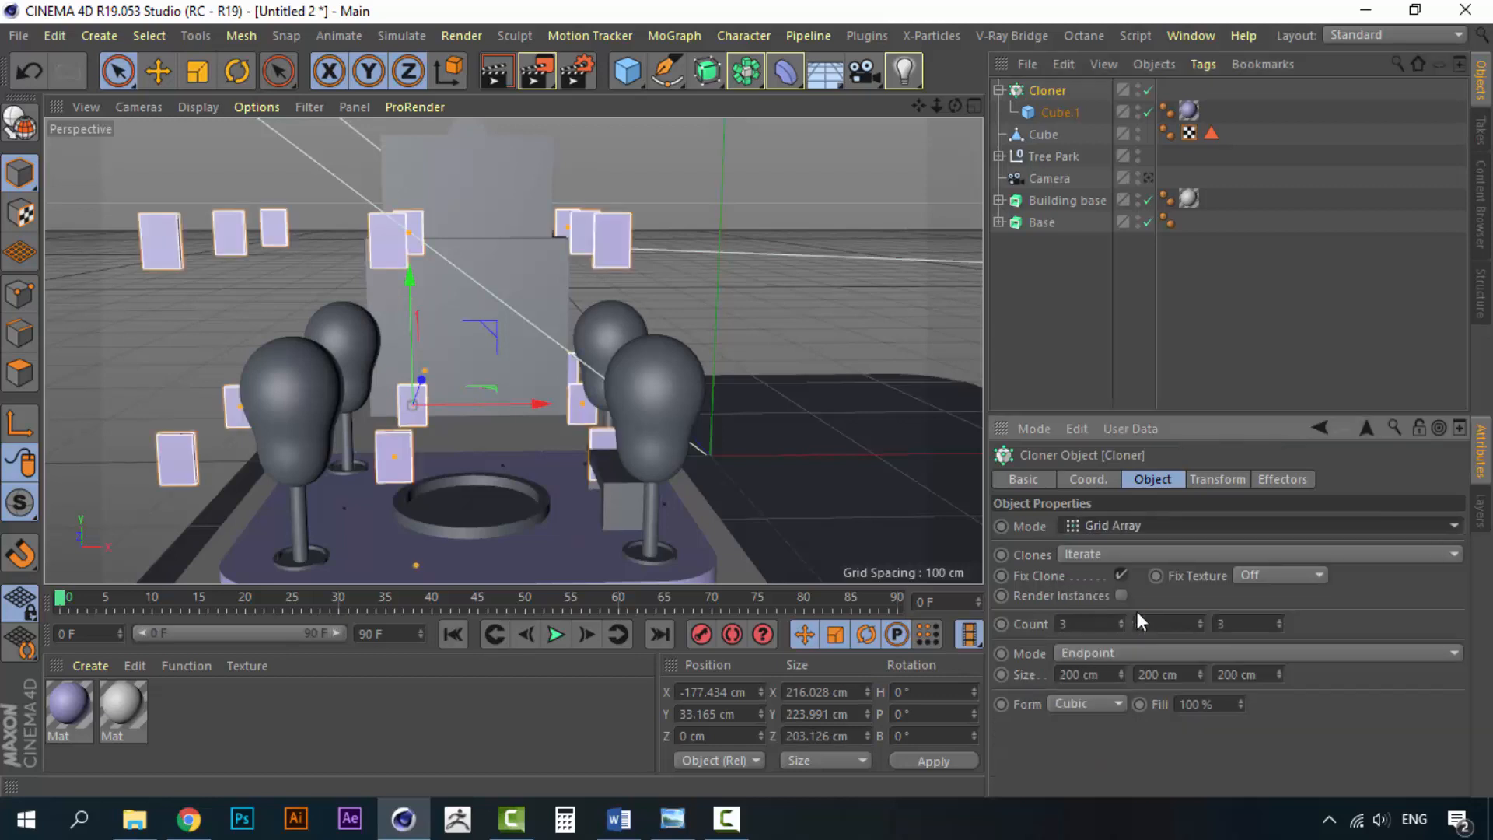
{"action": "mouse_move", "coordinate": [176, 286]}
{"action": "left_mouse_down", "text": "alt"}
{"action": "mouse_move", "coordinate": [364, 329]}
{"action": "mouse_move", "coordinate": [411, 278]}
{"action": "mouse_move", "coordinate": [372, 239]}
{"action": "mouse_move", "coordinate": [396, 370]}
{"action": "left_mouse_up", "text": "alt"}
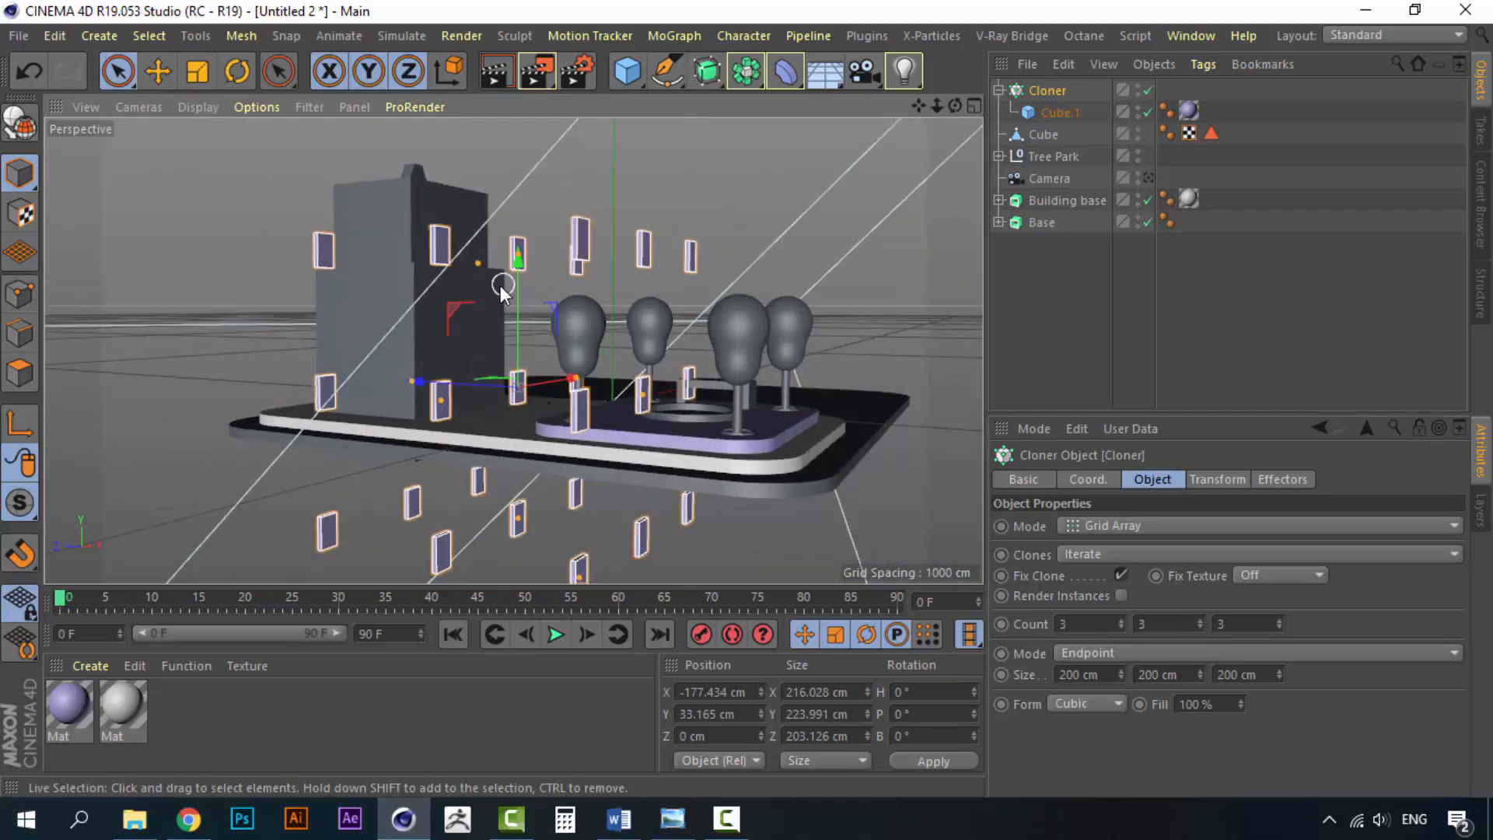
{"action": "left_click_drag", "start_coordinate": [501, 287], "coordinate": [497, 419], "text": "alt"}
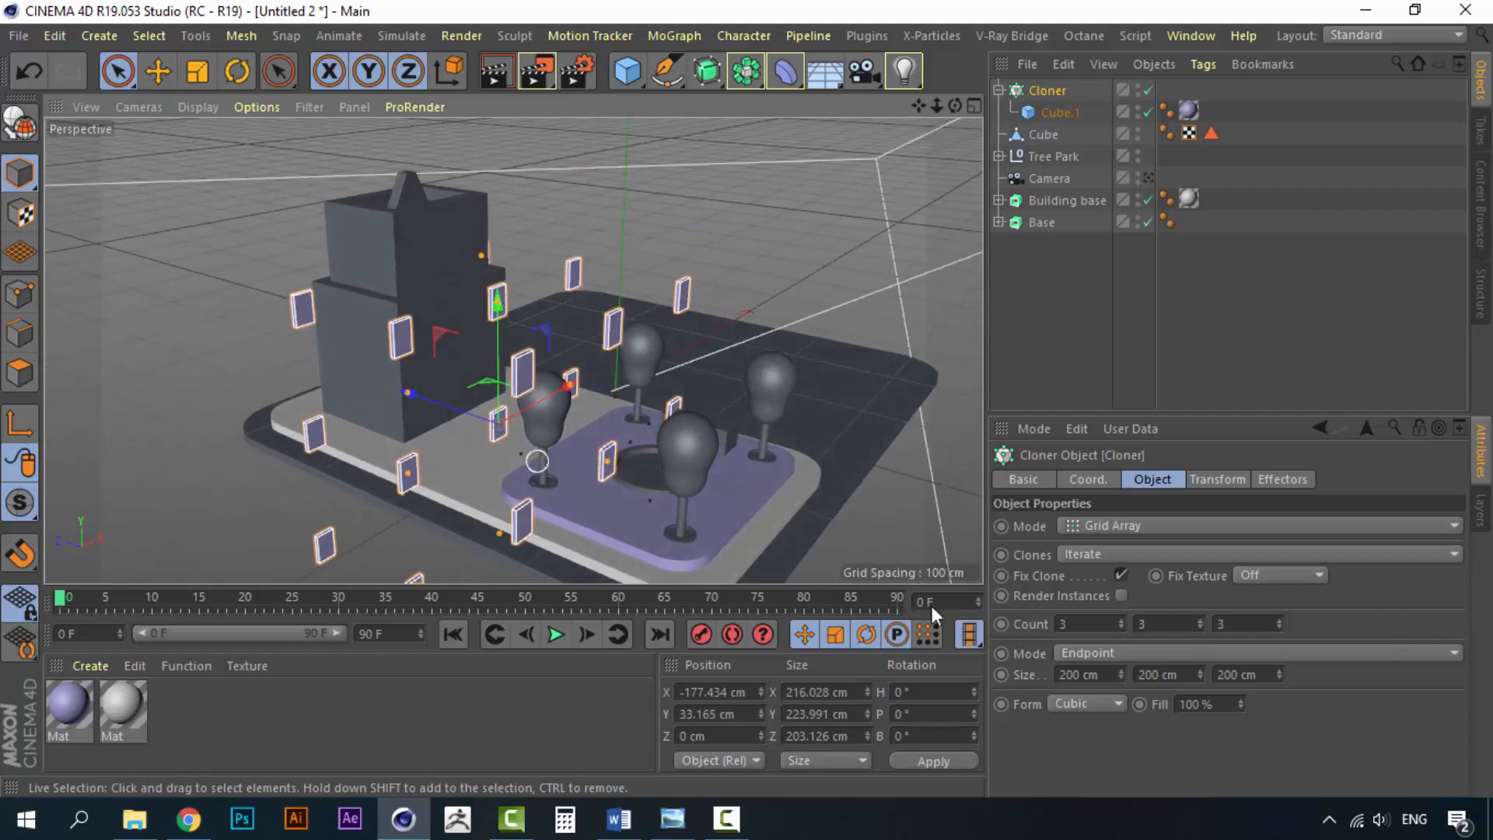
Step: Set the grid Cloner's third (Z) count to 1 for a single flat layer of windows
{"action": "left_click", "coordinate": [1085, 625]}
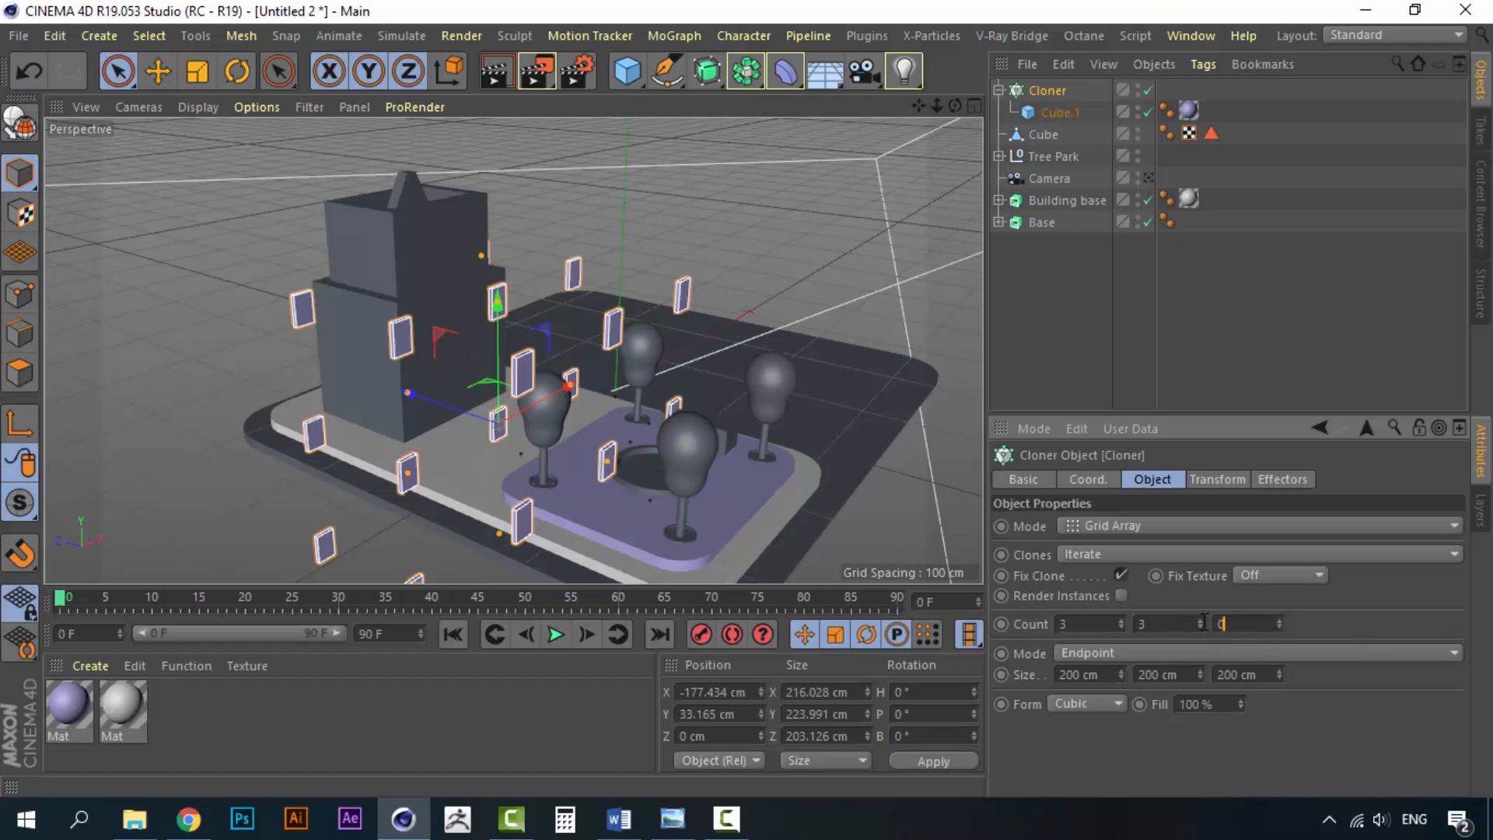
{"action": "key", "text": "BackSpace"}
{"action": "type", "text": "1"}
{"action": "key", "text": "Return"}
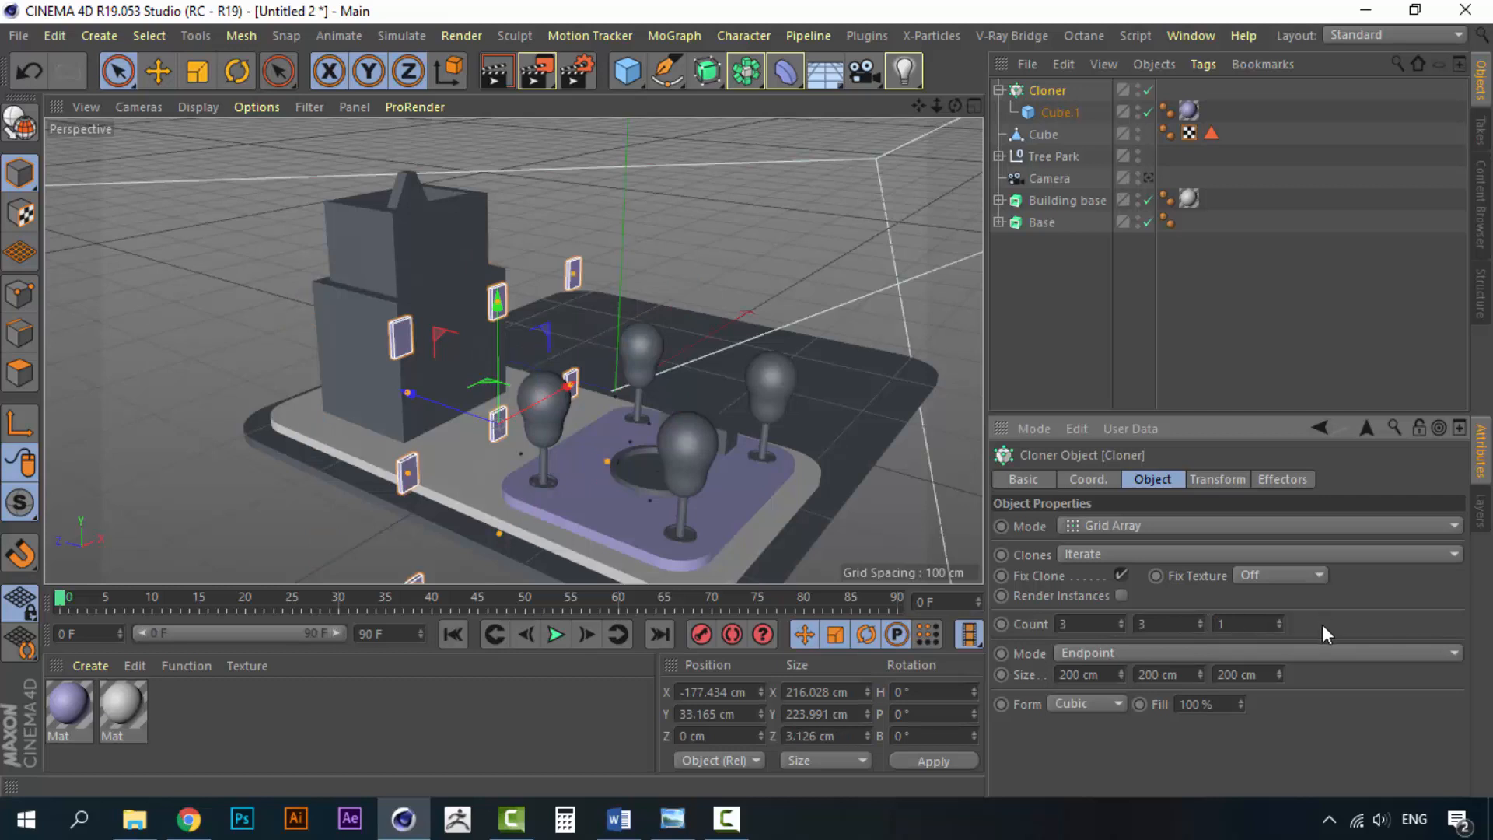
Step: Move the window Cloner against the building's front wall, at about X -143 cm and Z 70 cm
{"action": "left_click_drag", "start_coordinate": [576, 444], "coordinate": [513, 378], "text": "alt"}
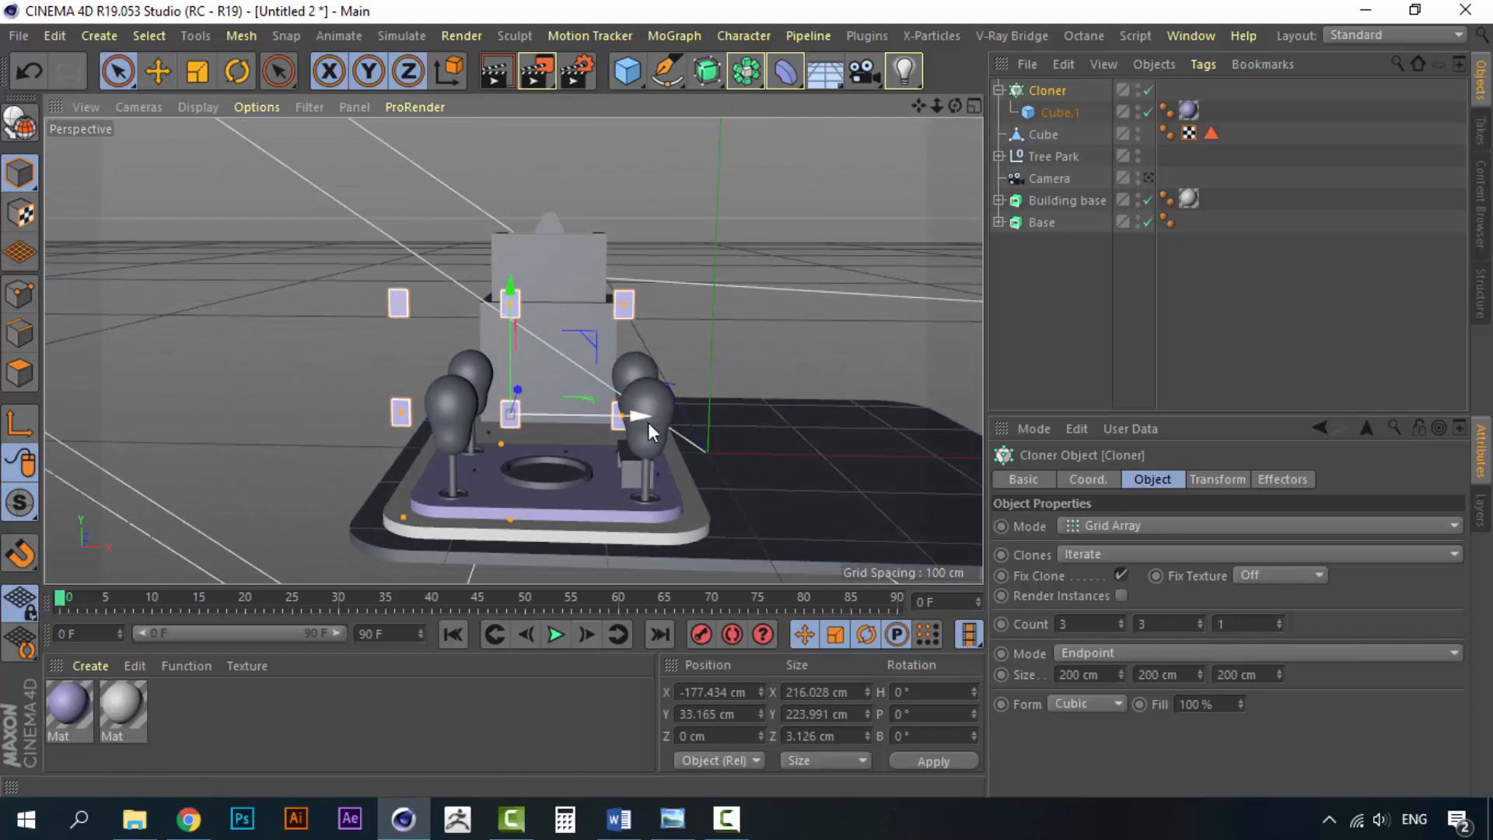
{"action": "left_click_drag", "start_coordinate": [647, 423], "coordinate": [682, 422]}
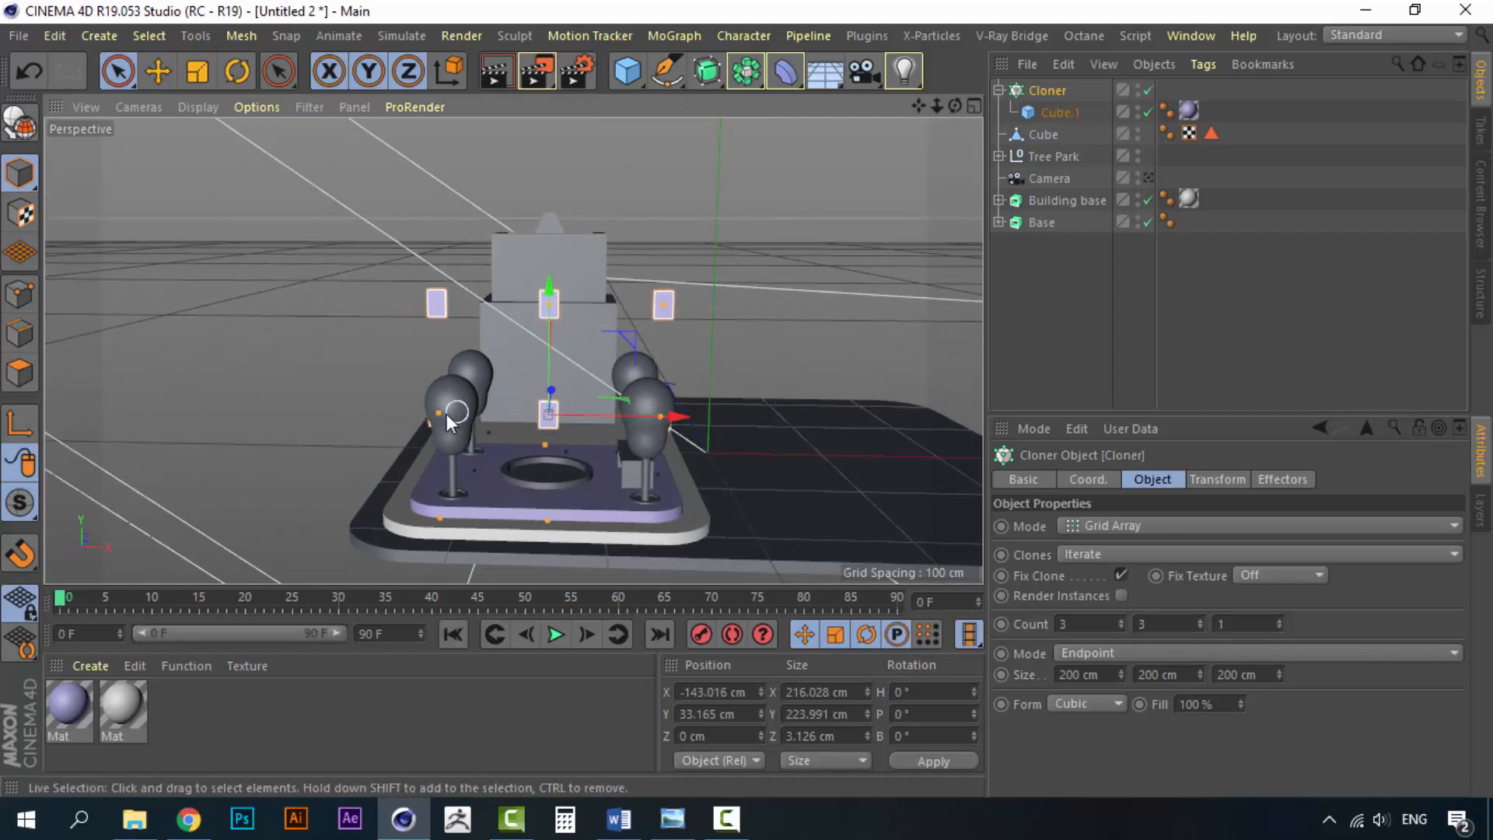
{"action": "left_click_drag", "start_coordinate": [558, 393], "coordinate": [357, 398], "text": "alt"}
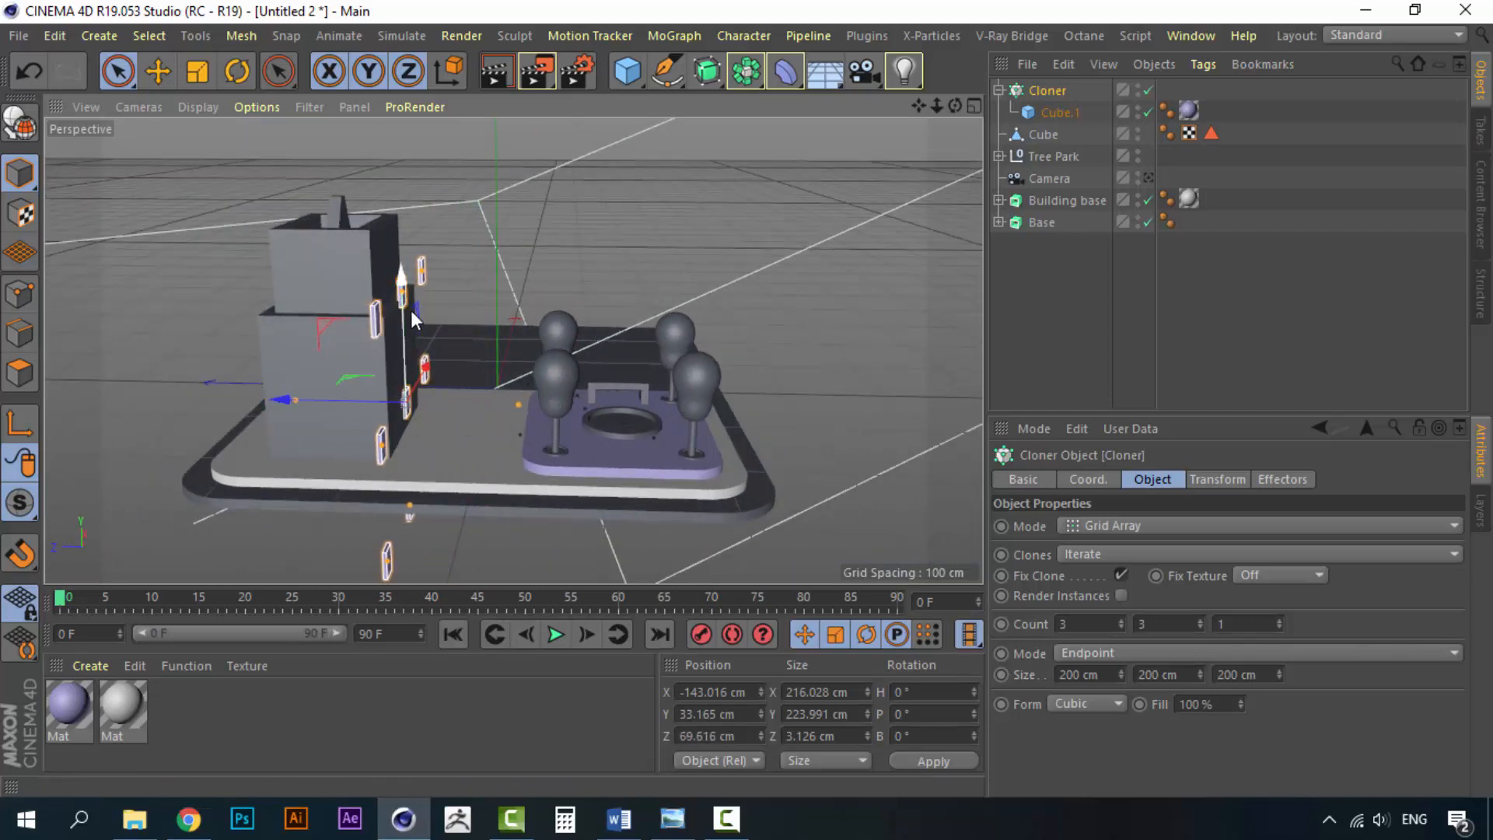
{"action": "left_click_drag", "start_coordinate": [570, 404], "coordinate": [277, 381], "text": "alt"}
{"action": "scroll", "coordinate": [652, 323], "scroll_direction": "up", "scroll_amount": 3}
{"action": "left_click_drag", "start_coordinate": [608, 420], "coordinate": [558, 423], "text": "alt"}
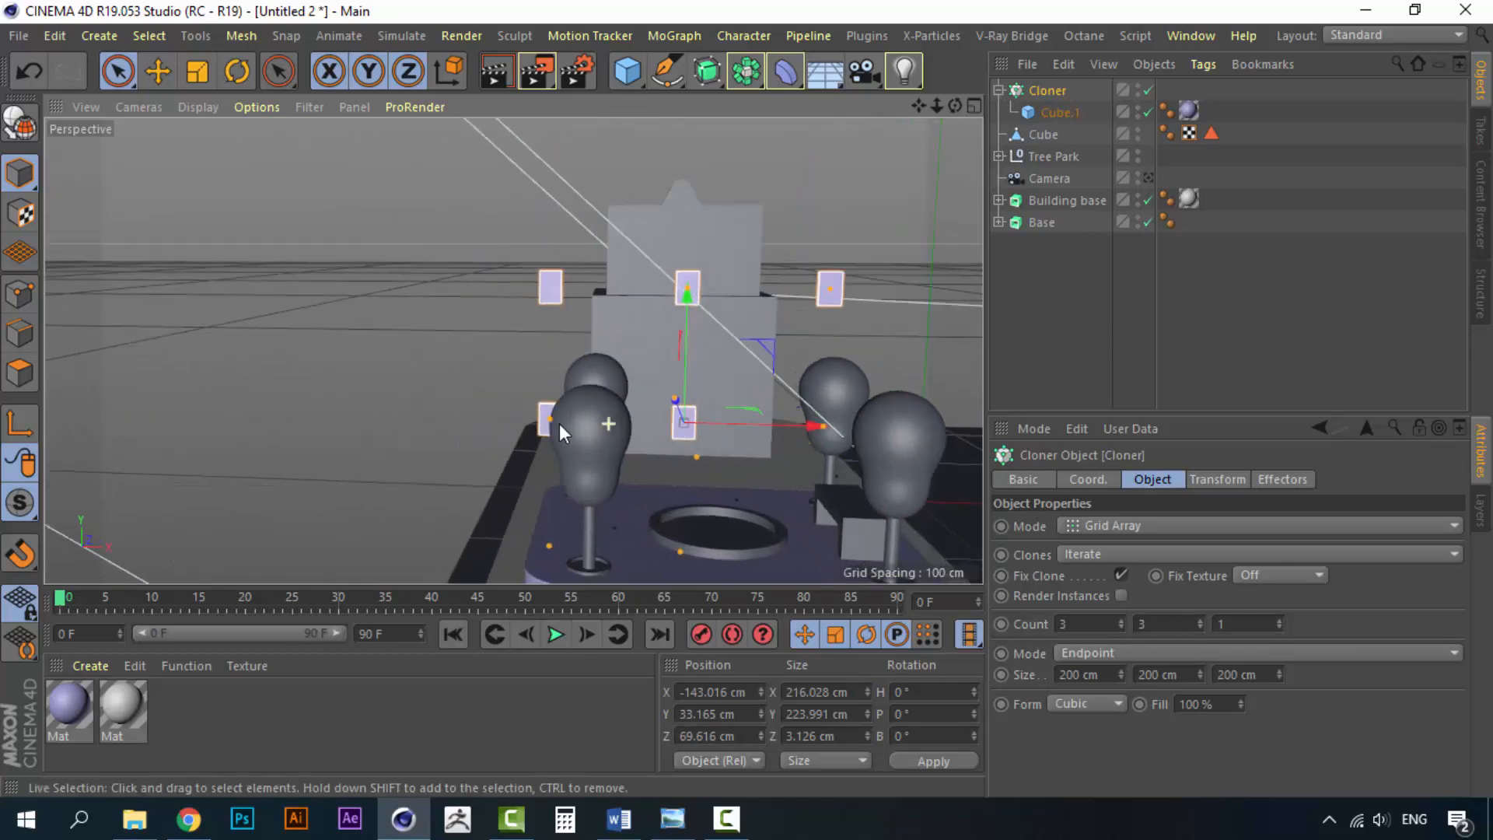
{"action": "left_click_drag", "start_coordinate": [688, 407], "coordinate": [471, 311], "text": "alt"}
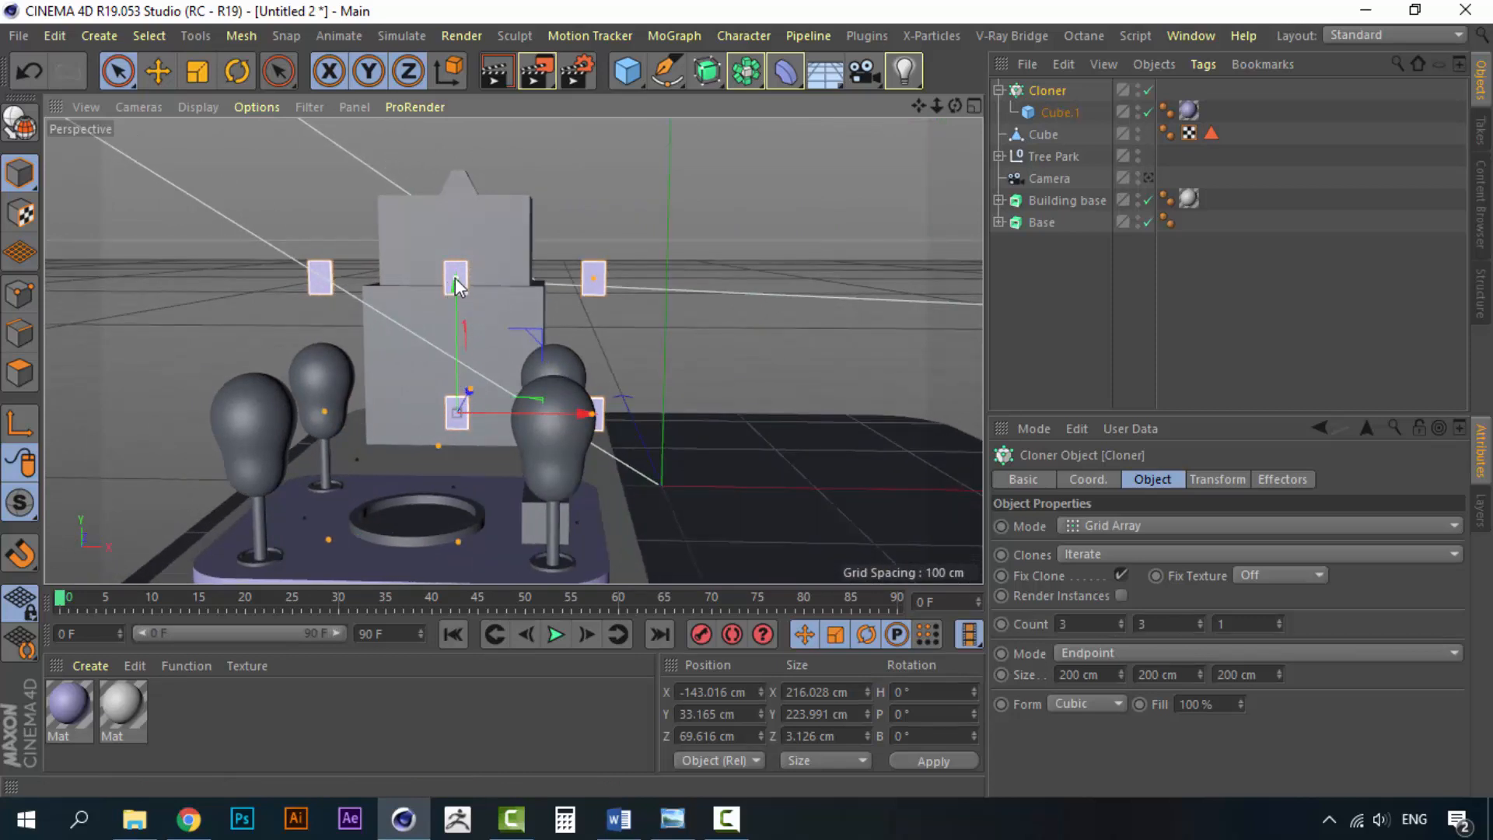
Step: Shrink the window grid to about 70 by 72 cm and center it on the lower front wall at about Y 67 cm
{"action": "left_click_drag", "start_coordinate": [455, 281], "coordinate": [459, 364]}
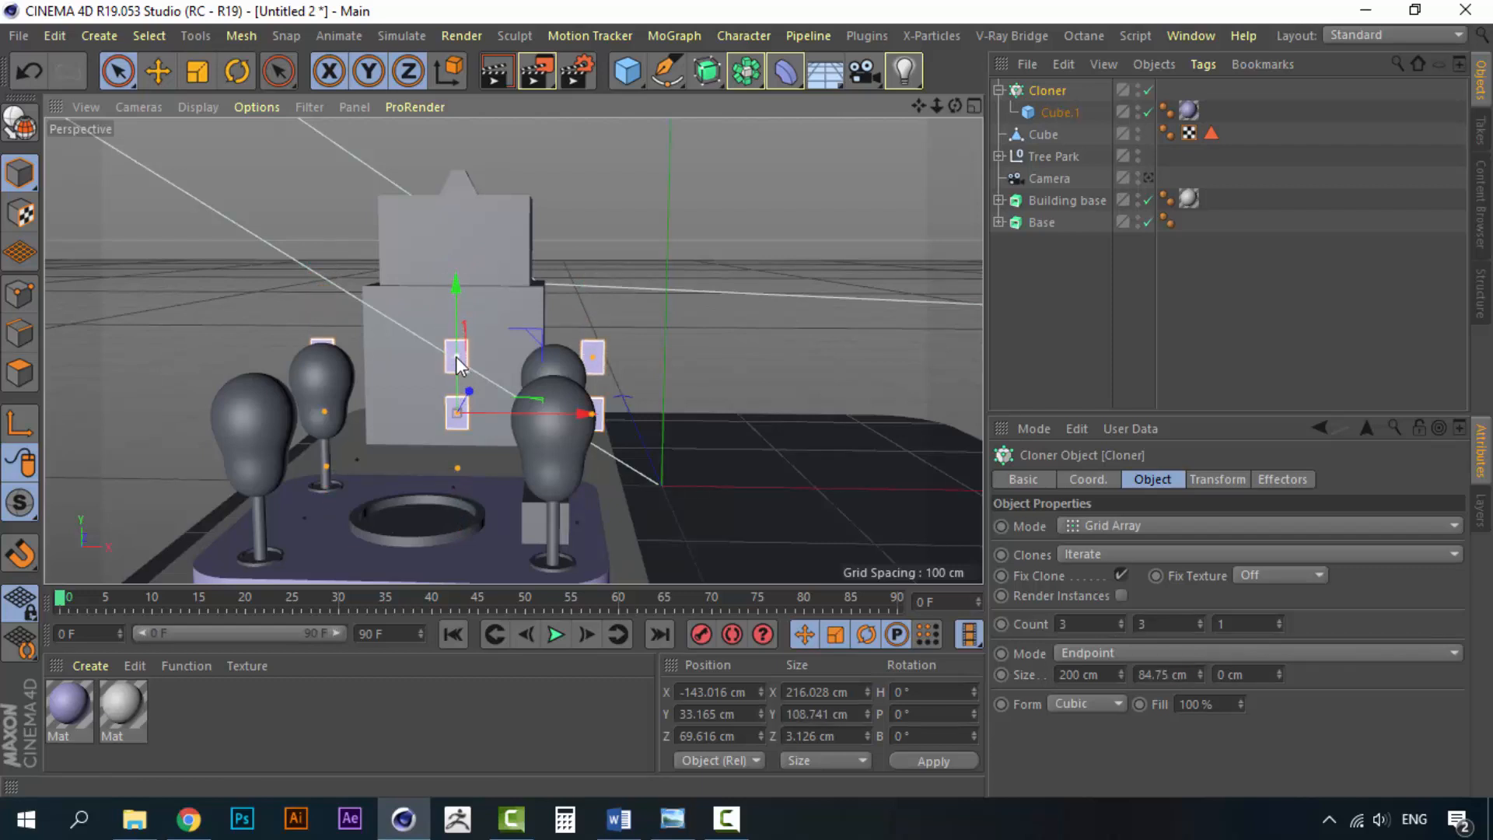
{"action": "left_click_drag", "start_coordinate": [591, 417], "coordinate": [510, 422]}
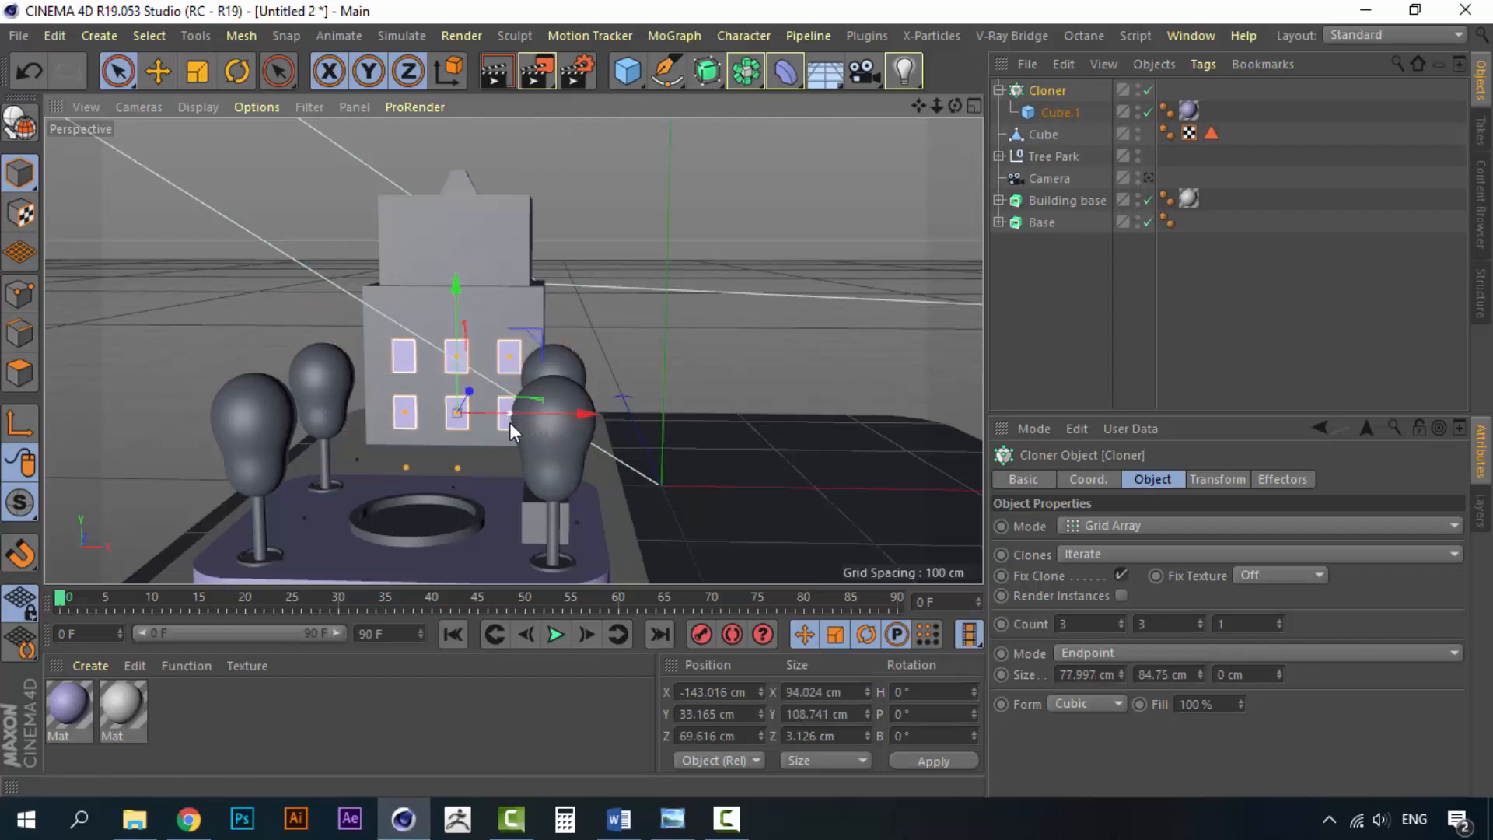
{"action": "left_click_drag", "start_coordinate": [466, 300], "coordinate": [467, 251]}
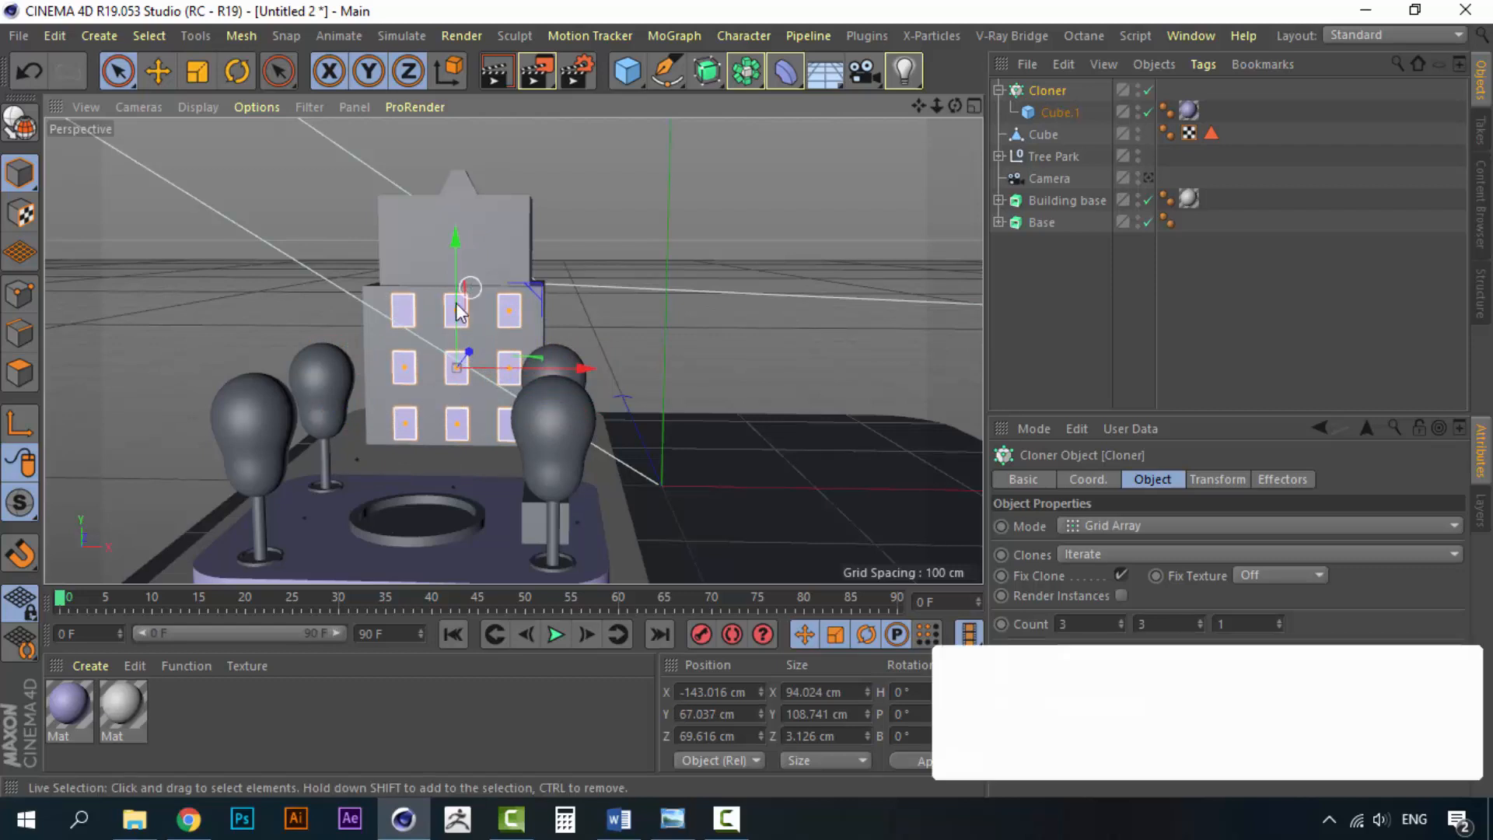
{"action": "left_click_drag", "start_coordinate": [456, 307], "coordinate": [457, 319]}
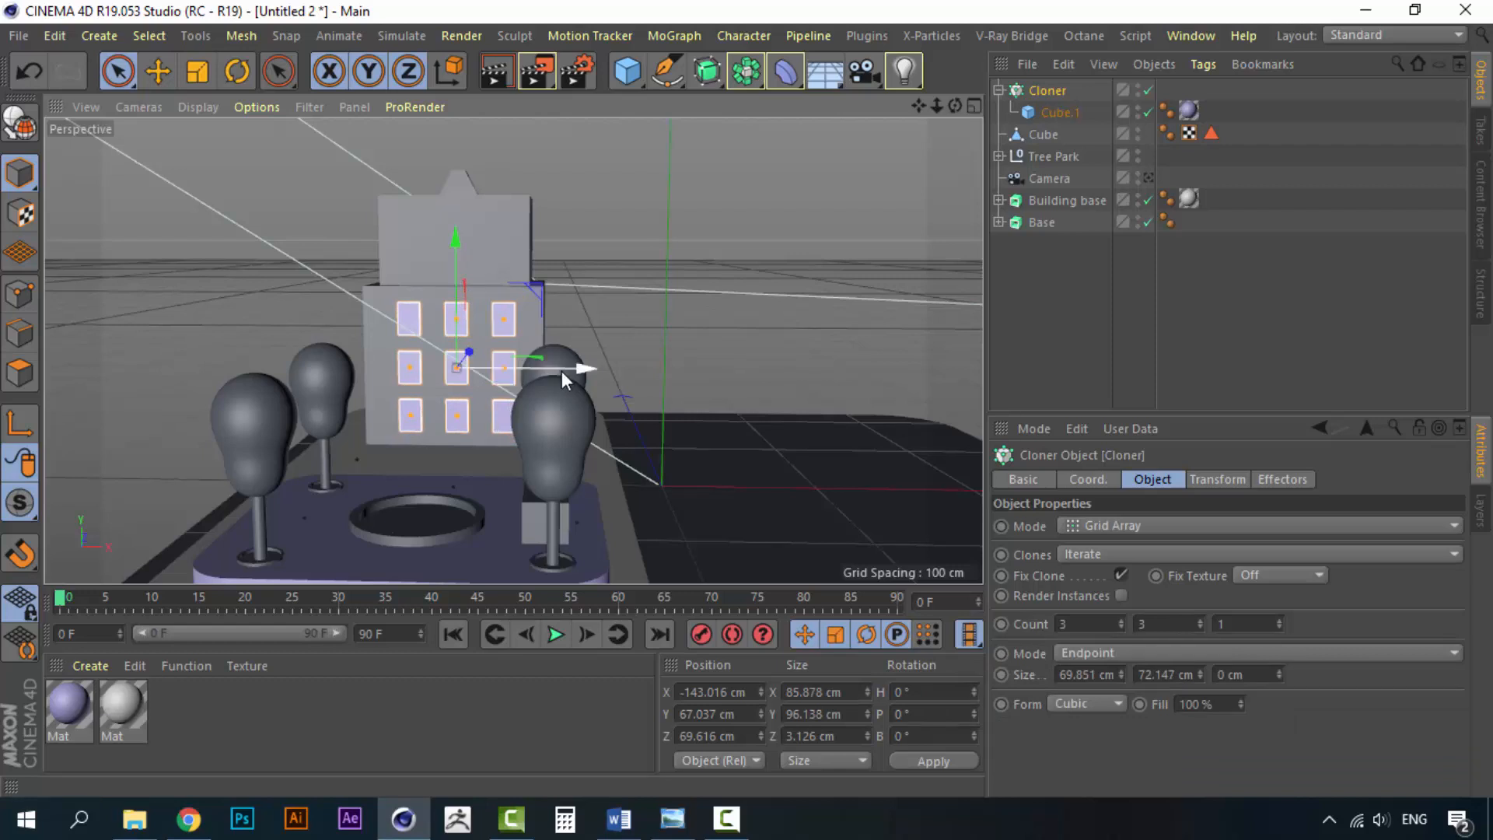
{"action": "left_click_drag", "start_coordinate": [583, 370], "coordinate": [579, 372]}
{"action": "mouse_move", "coordinate": [391, 342]}
{"action": "left_mouse_down", "text": "alt"}
{"action": "mouse_move", "coordinate": [763, 380]}
{"action": "mouse_move", "coordinate": [922, 271]}
{"action": "left_mouse_up", "text": "alt"}
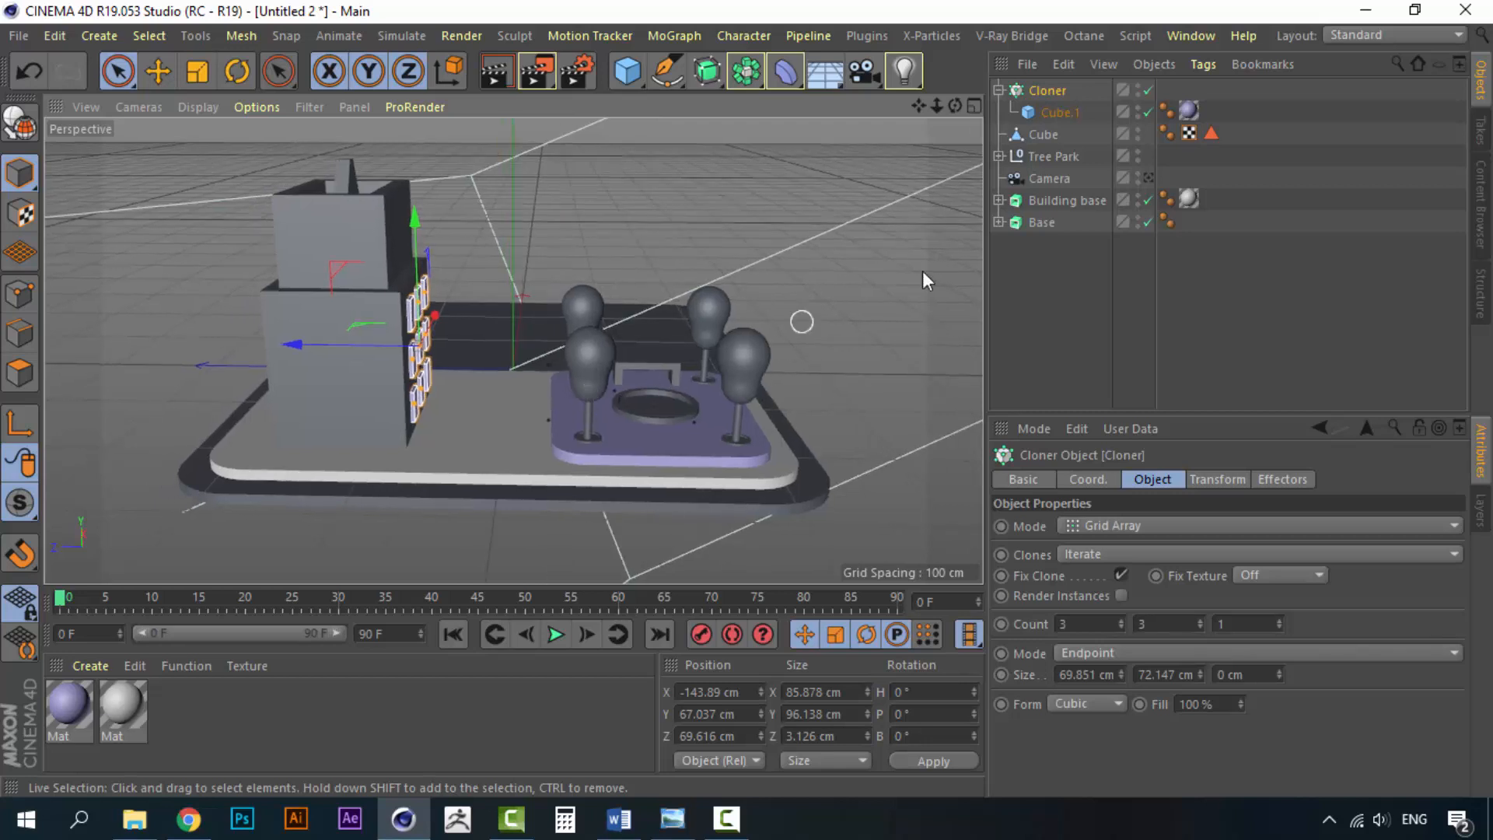
Step: Duplicate the window Cloner and place the copy on the upper tier's front wall at about Y 177 cm, Z 80 cm
{"action": "left_click", "coordinate": [997, 90]}
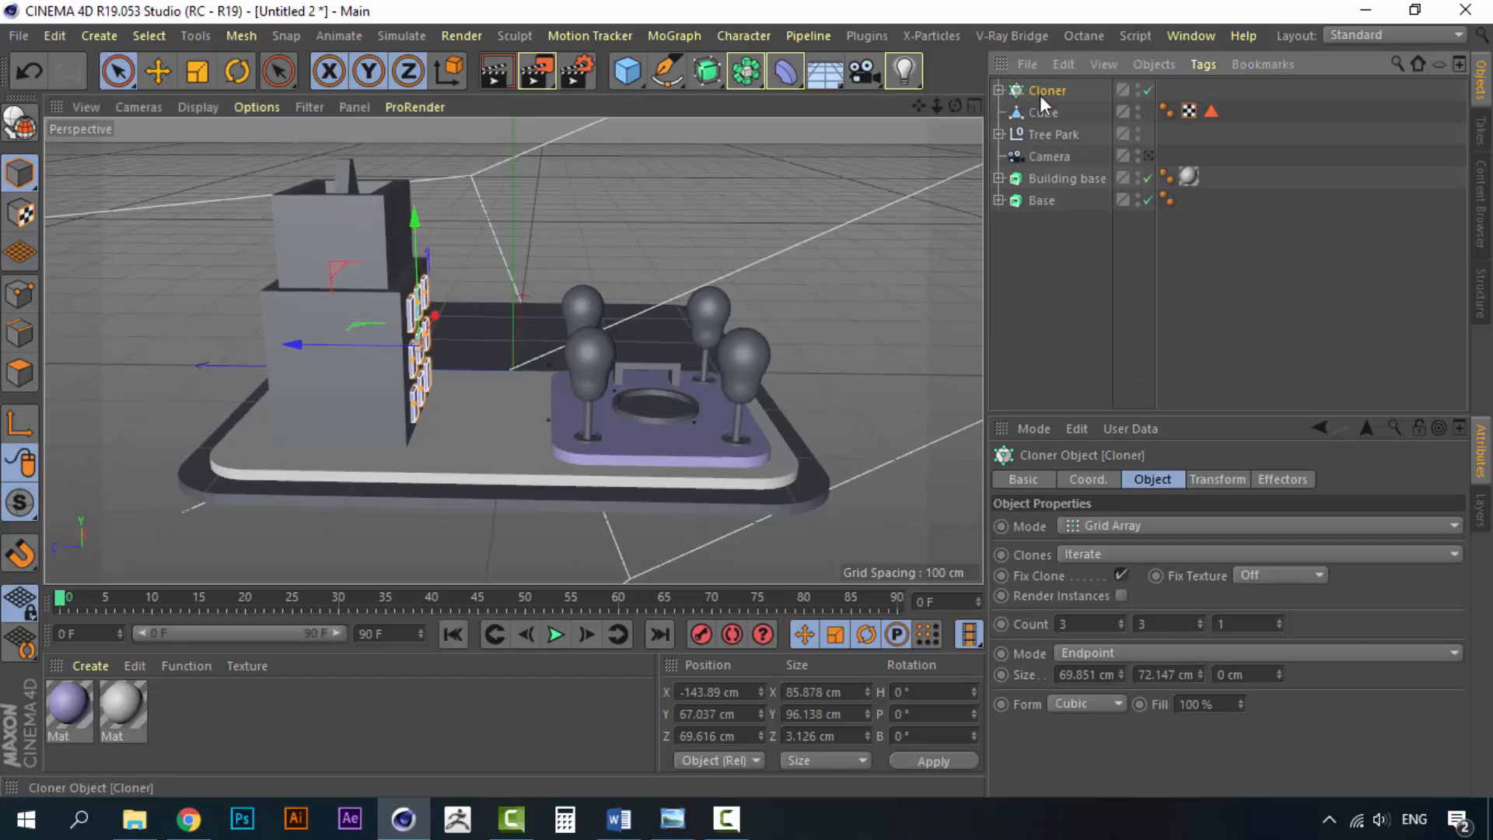
{"action": "key", "text": "ctrl+c"}
{"action": "key", "text": "ctrl+v"}
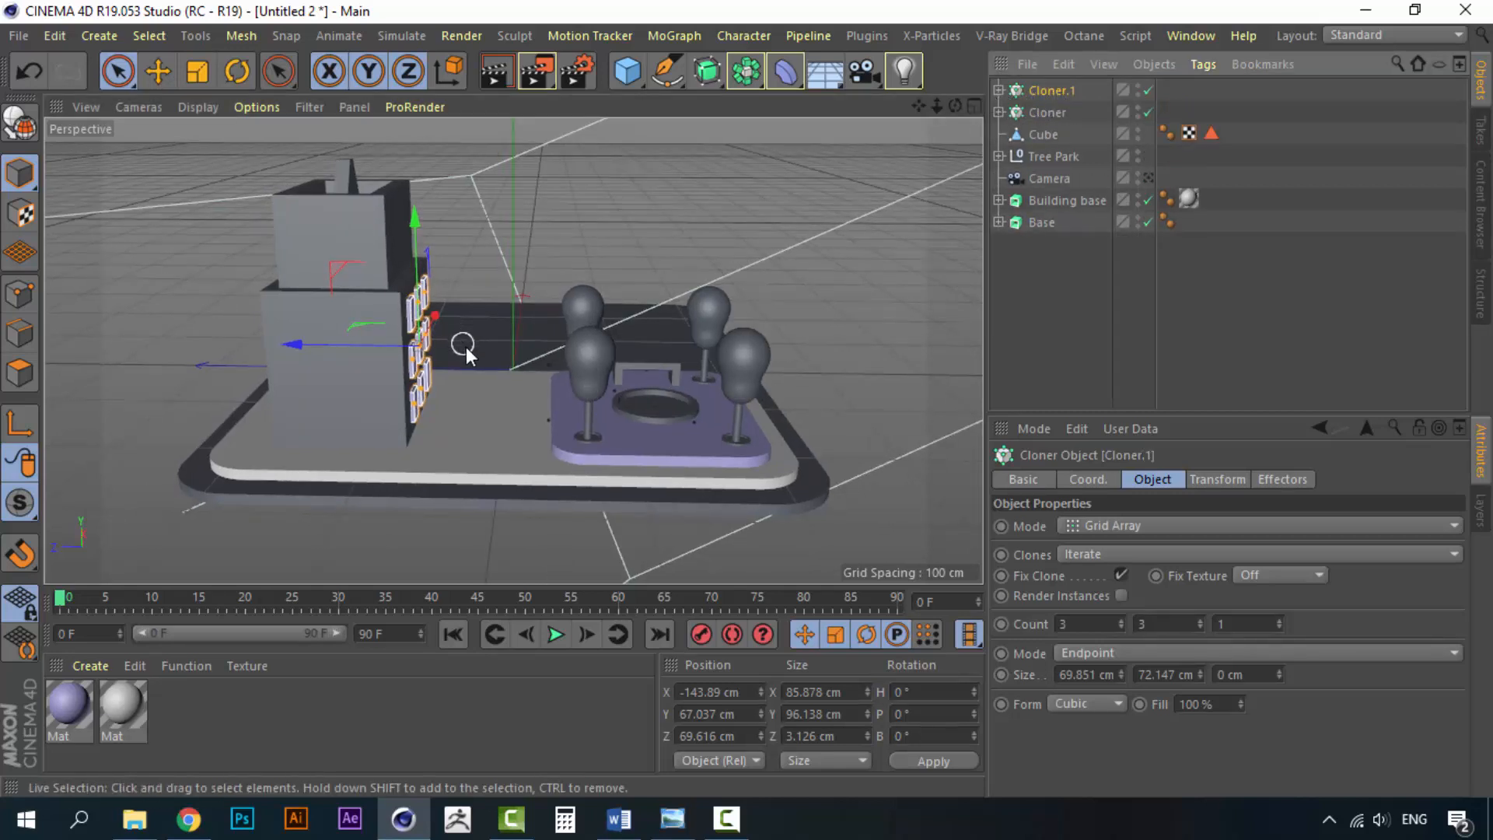
{"action": "left_click_drag", "start_coordinate": [465, 346], "coordinate": [367, 327], "text": "alt"}
{"action": "left_click_drag", "start_coordinate": [376, 267], "coordinate": [375, 164]}
{"action": "left_click_drag", "start_coordinate": [334, 288], "coordinate": [390, 315], "text": "alt"}
{"action": "scroll", "coordinate": [372, 319], "scroll_direction": "up", "scroll_amount": 5}
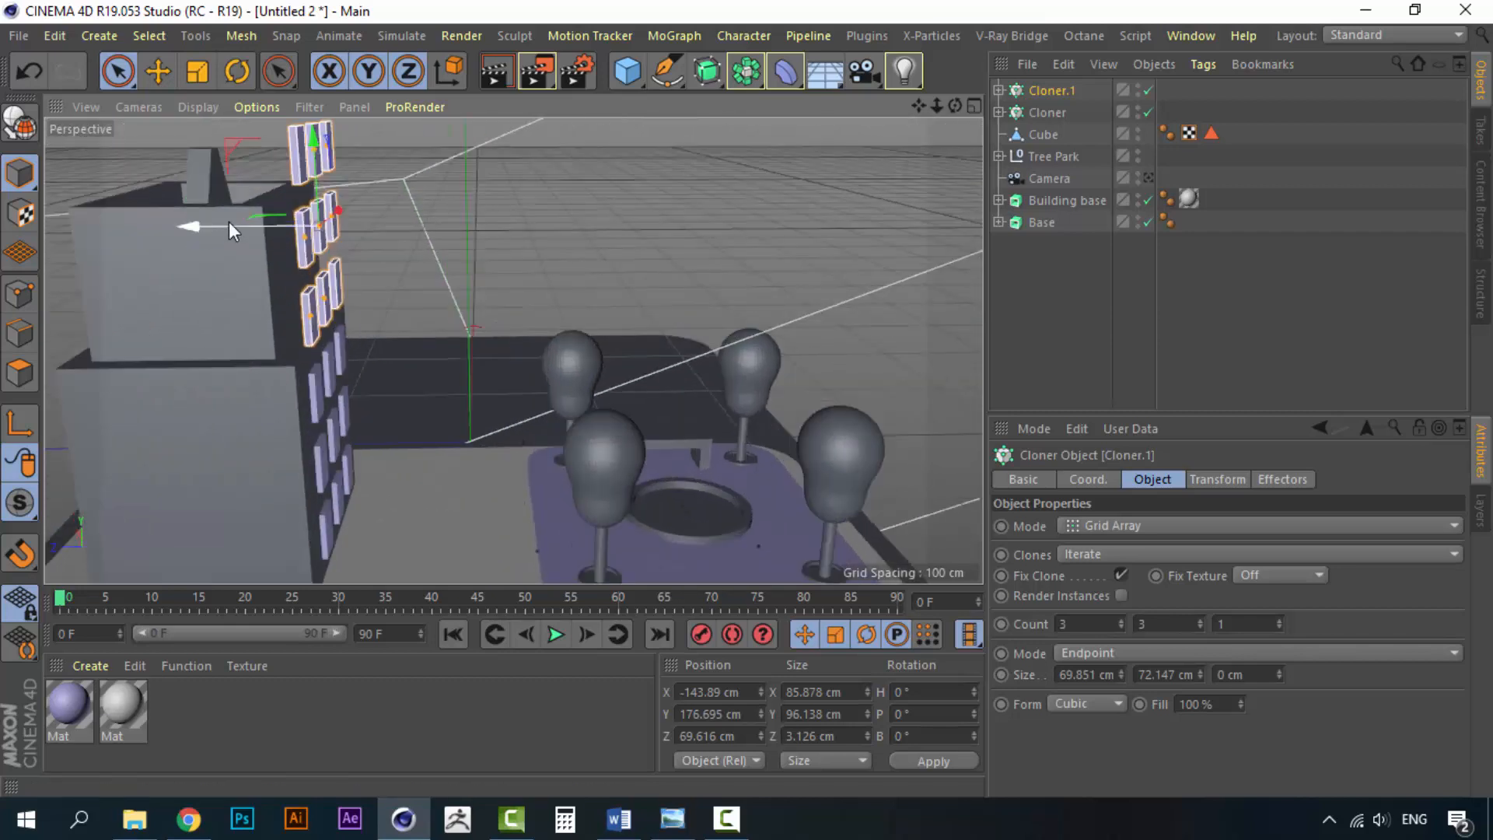
{"action": "left_click_drag", "start_coordinate": [225, 222], "coordinate": [205, 217]}
{"action": "left_click_drag", "start_coordinate": [412, 263], "coordinate": [94, 272], "text": "alt"}
{"action": "left_click_drag", "start_coordinate": [496, 266], "coordinate": [297, 324], "text": "alt"}
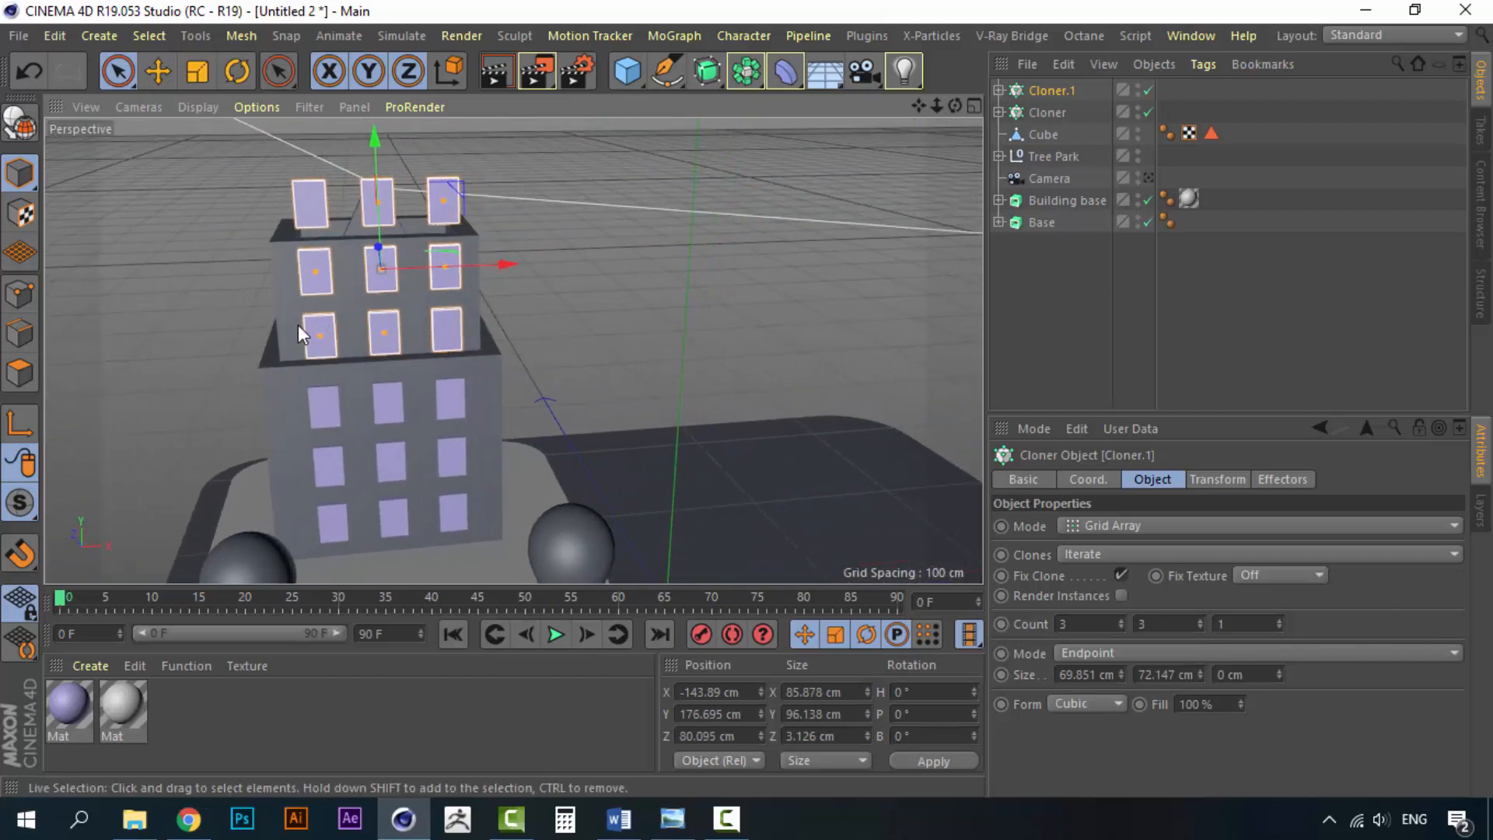
Step: Set the upper Cloner to 2 rows, reduce its grid height to about 31 cm and lower it to about Y 161 cm
{"action": "left_click", "coordinate": [1200, 627]}
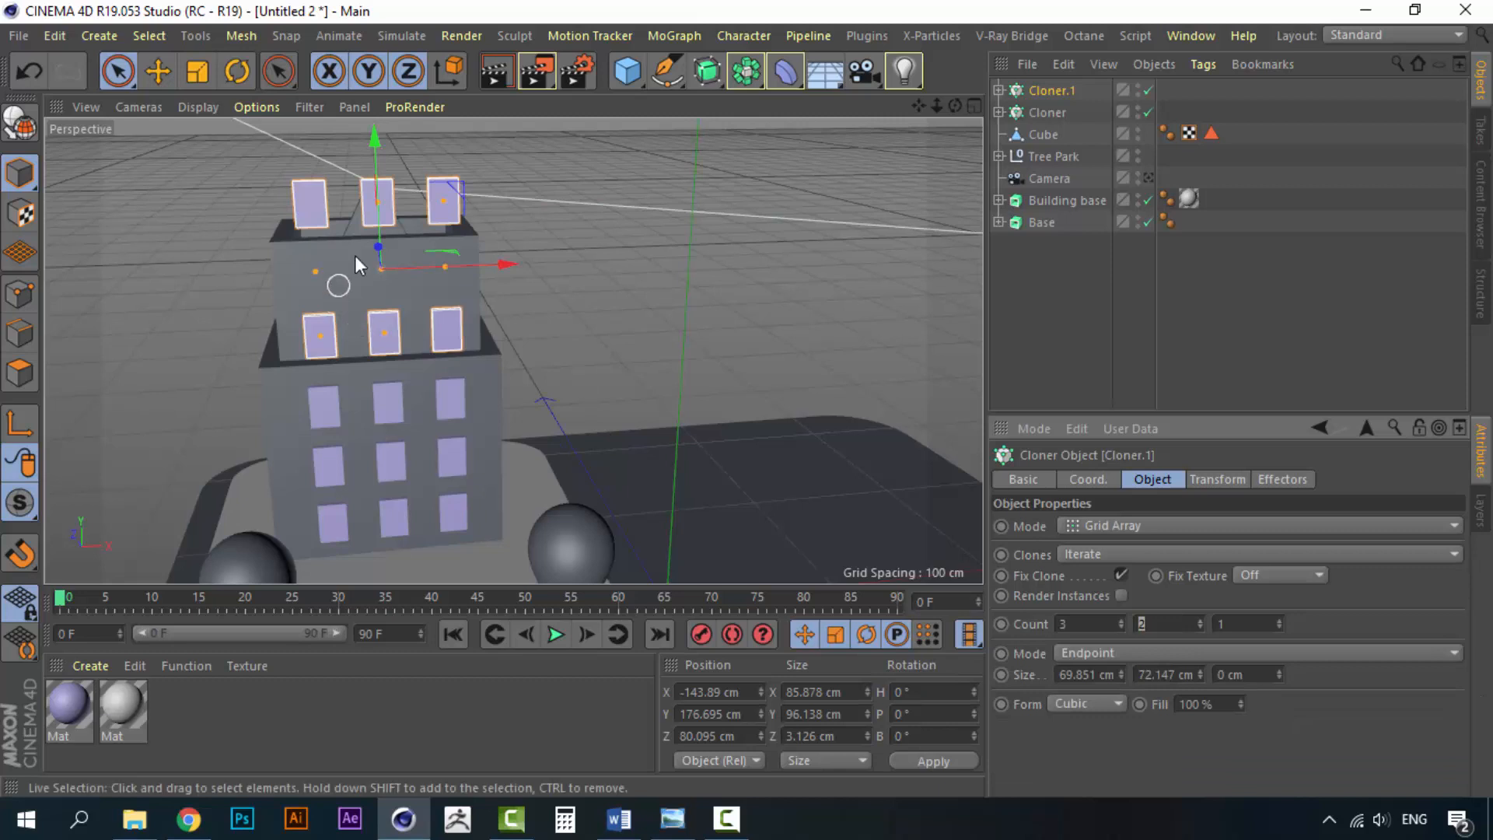
{"action": "left_click_drag", "start_coordinate": [381, 210], "coordinate": [382, 238]}
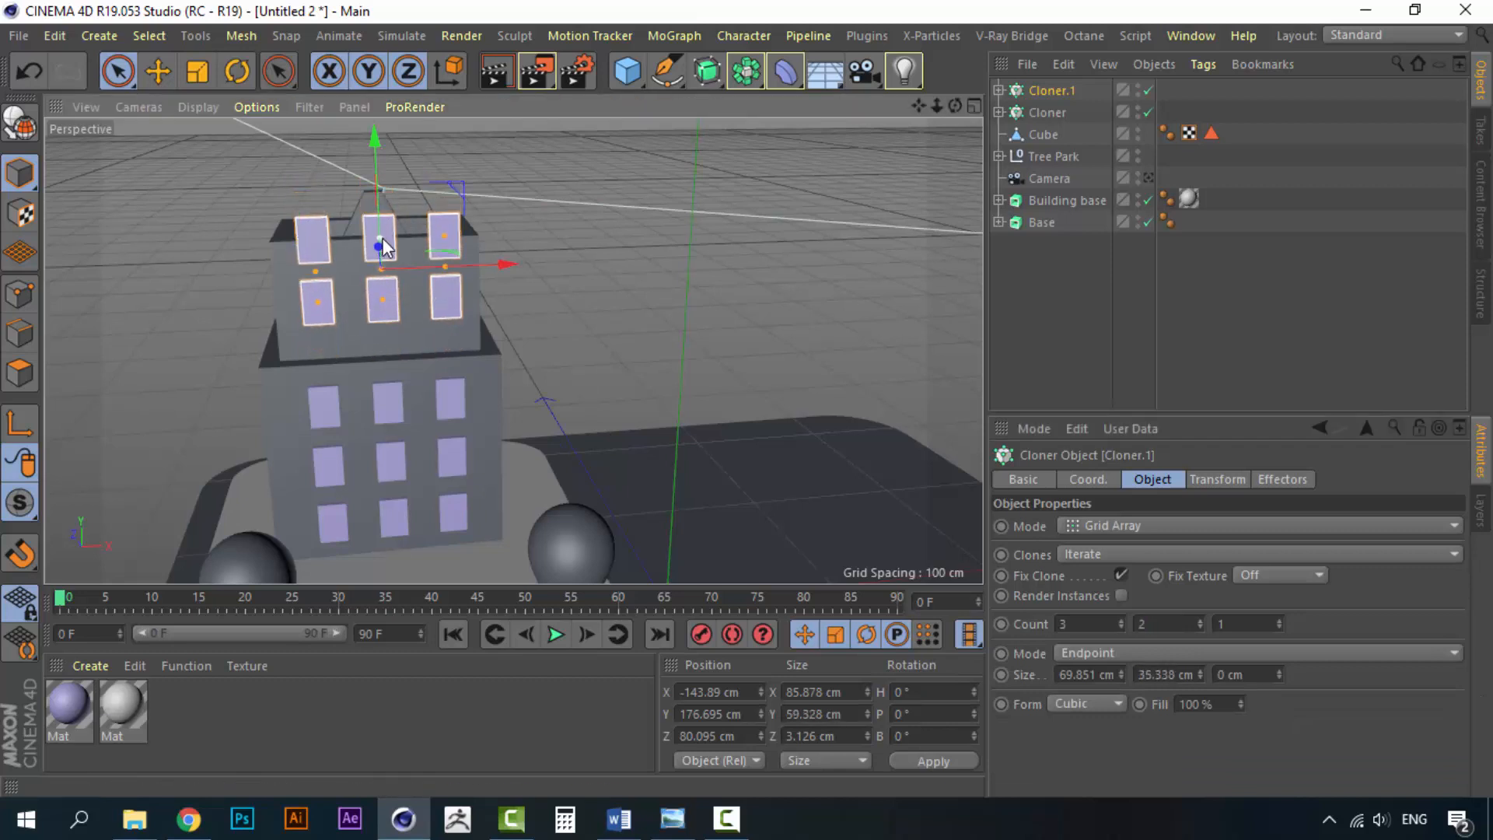
{"action": "left_click_drag", "start_coordinate": [383, 138], "coordinate": [386, 174]}
{"action": "left_click_drag", "start_coordinate": [384, 269], "coordinate": [385, 270]}
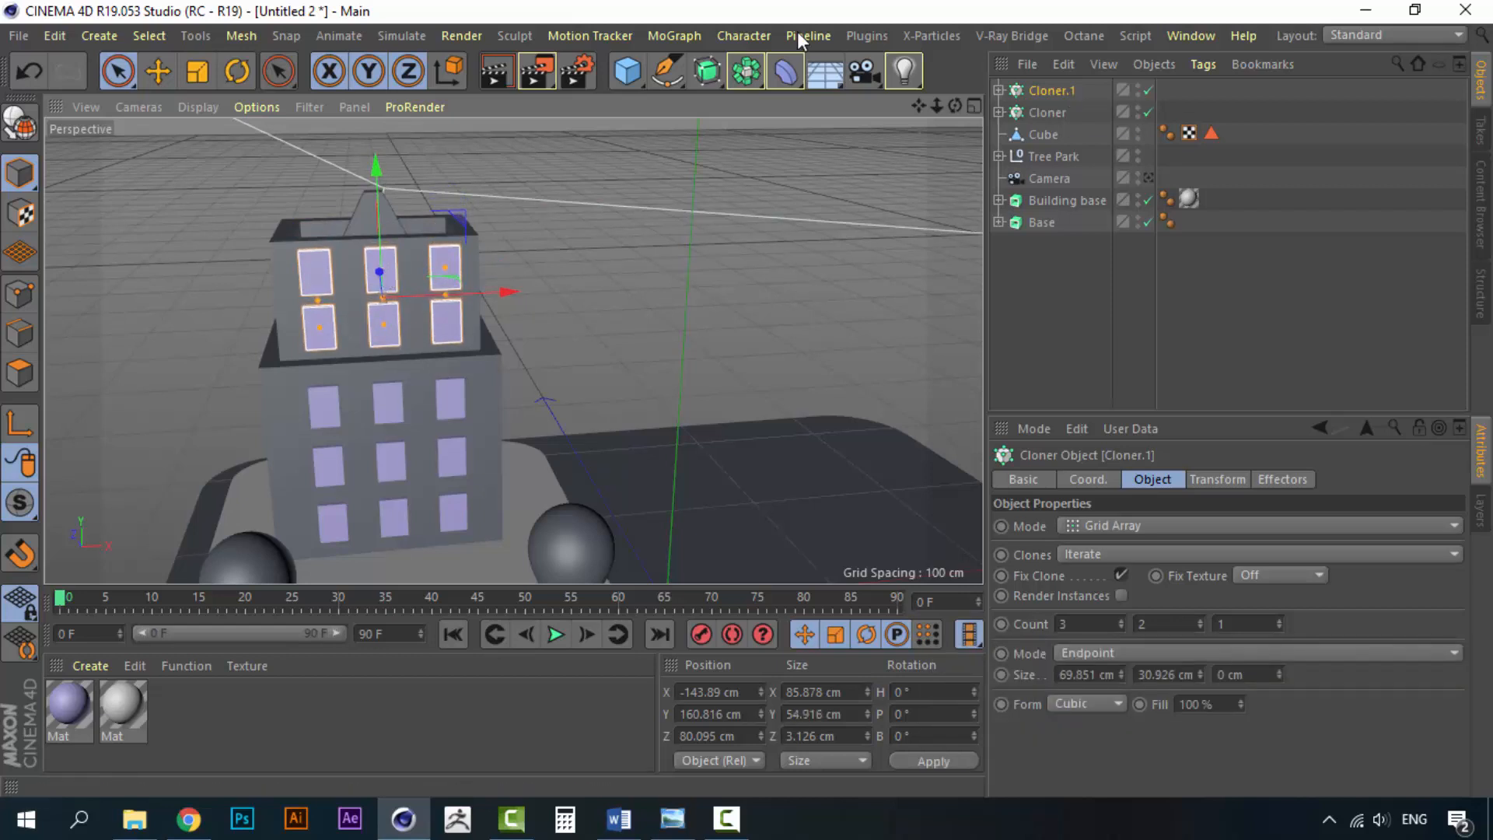
Step: Resize the upper Cloner's window cube to 14.028 cm in X and 18.991 cm in Y
{"action": "left_click", "coordinate": [999, 90]}
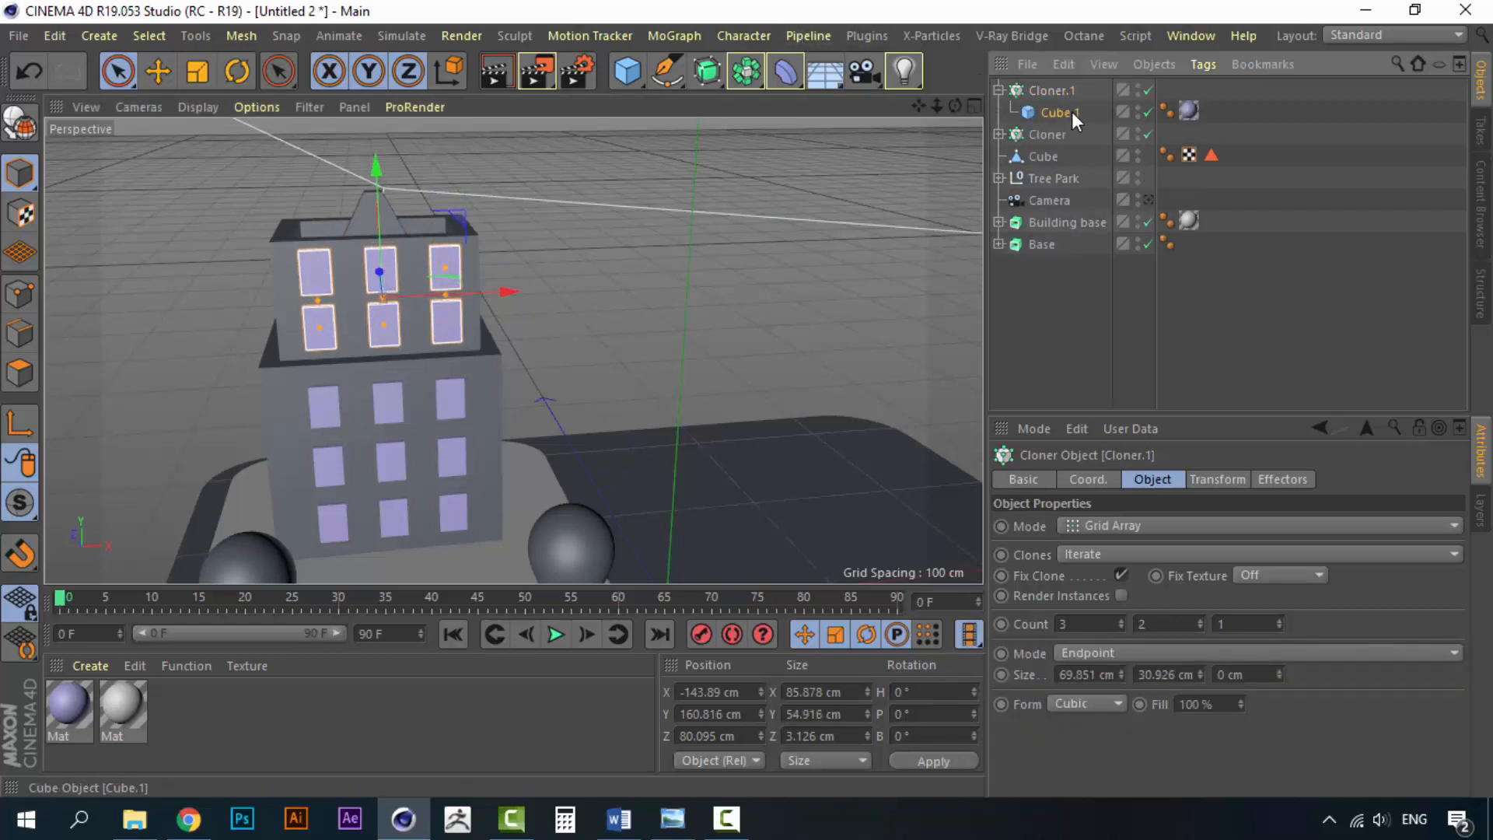
{"action": "left_click", "coordinate": [1056, 113]}
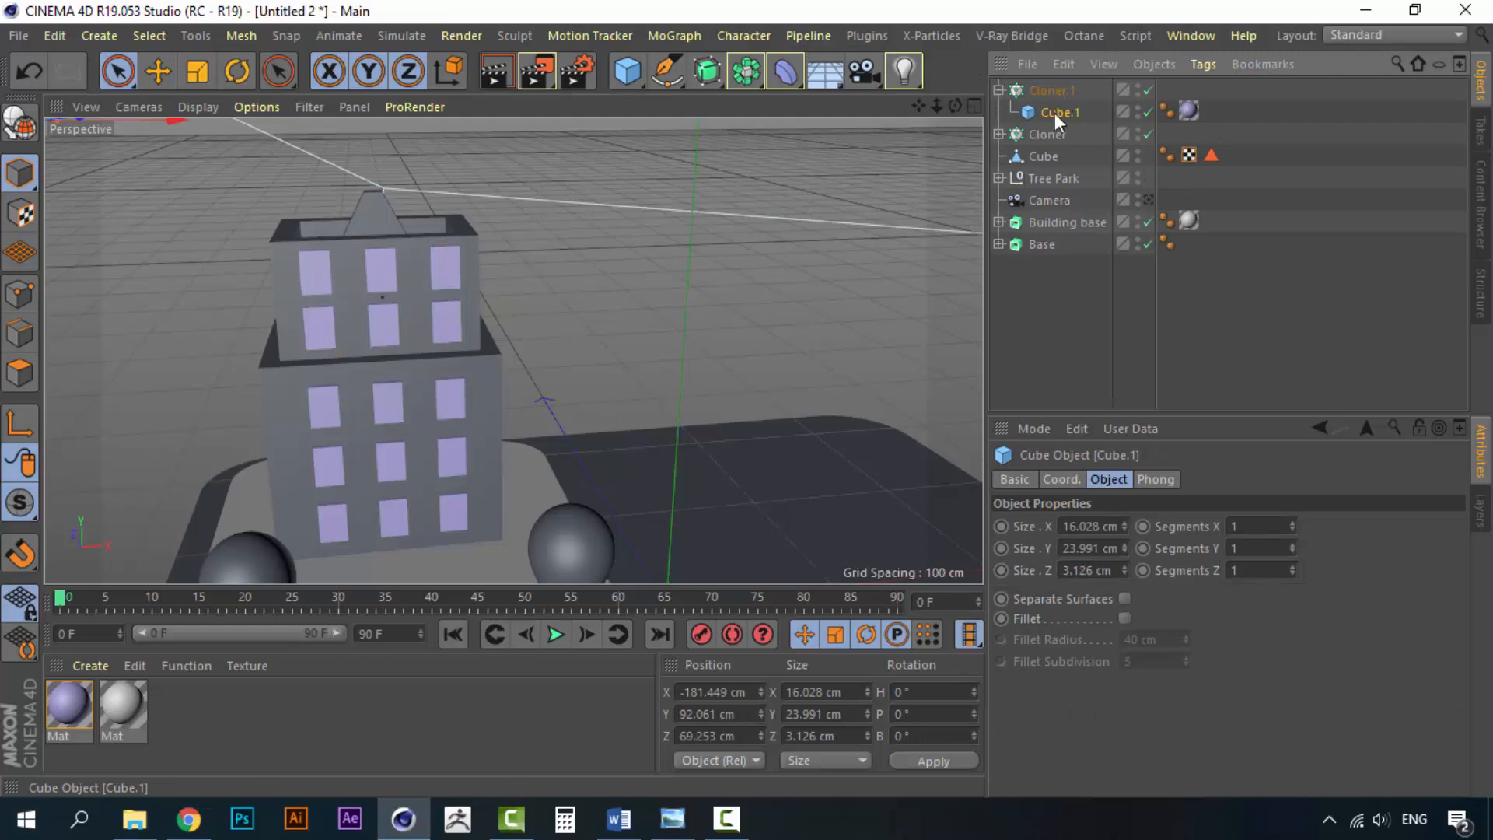
{"action": "left_click", "coordinate": [1124, 555]}
{"action": "left_click", "coordinate": [1124, 555]}
{"action": "left_click", "coordinate": [1124, 555]}
{"action": "left_click", "coordinate": [1125, 555]}
{"action": "left_click", "coordinate": [1124, 554]}
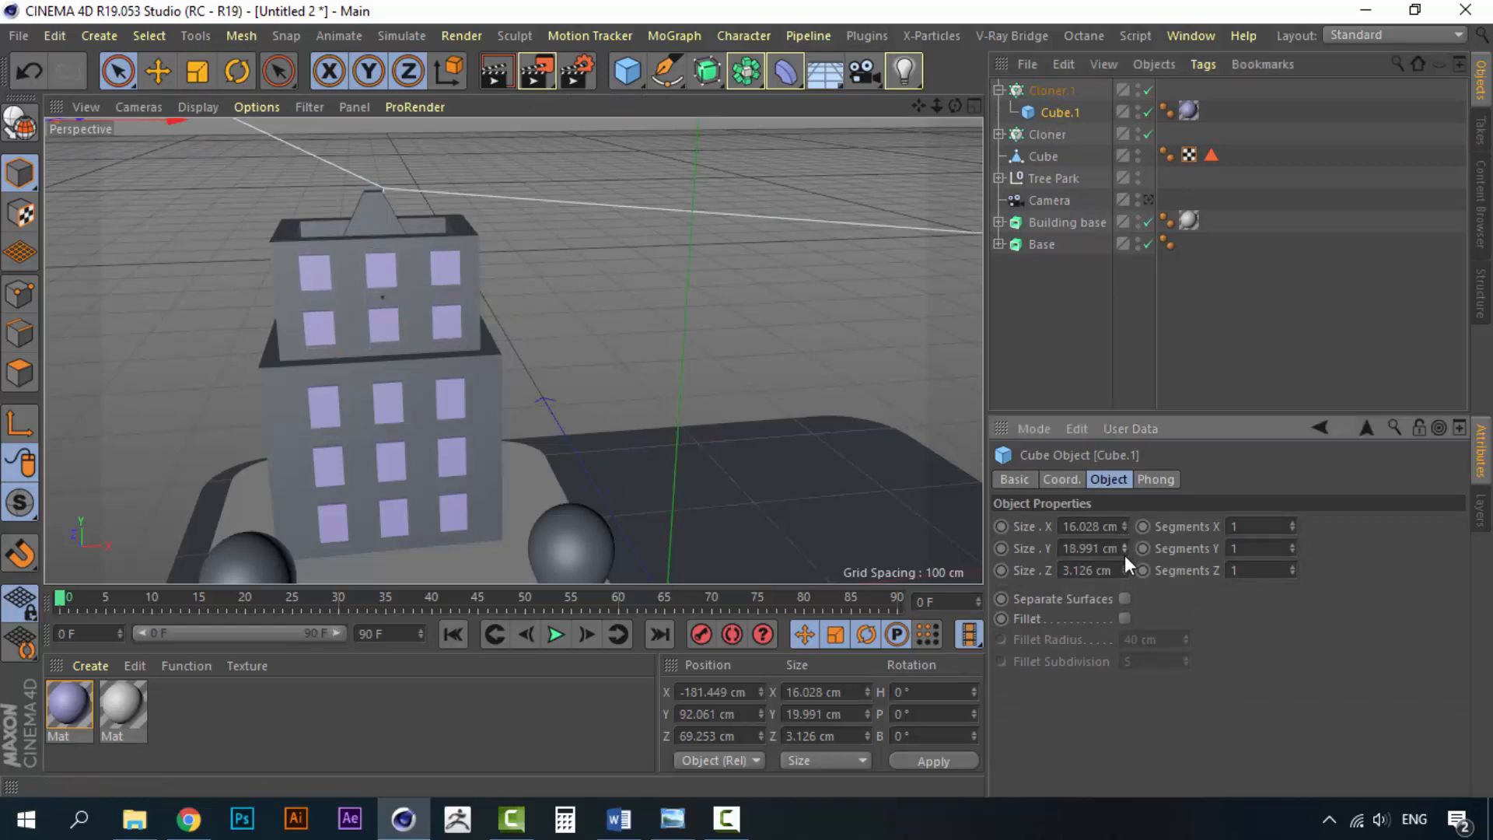
{"action": "left_click", "coordinate": [1124, 529]}
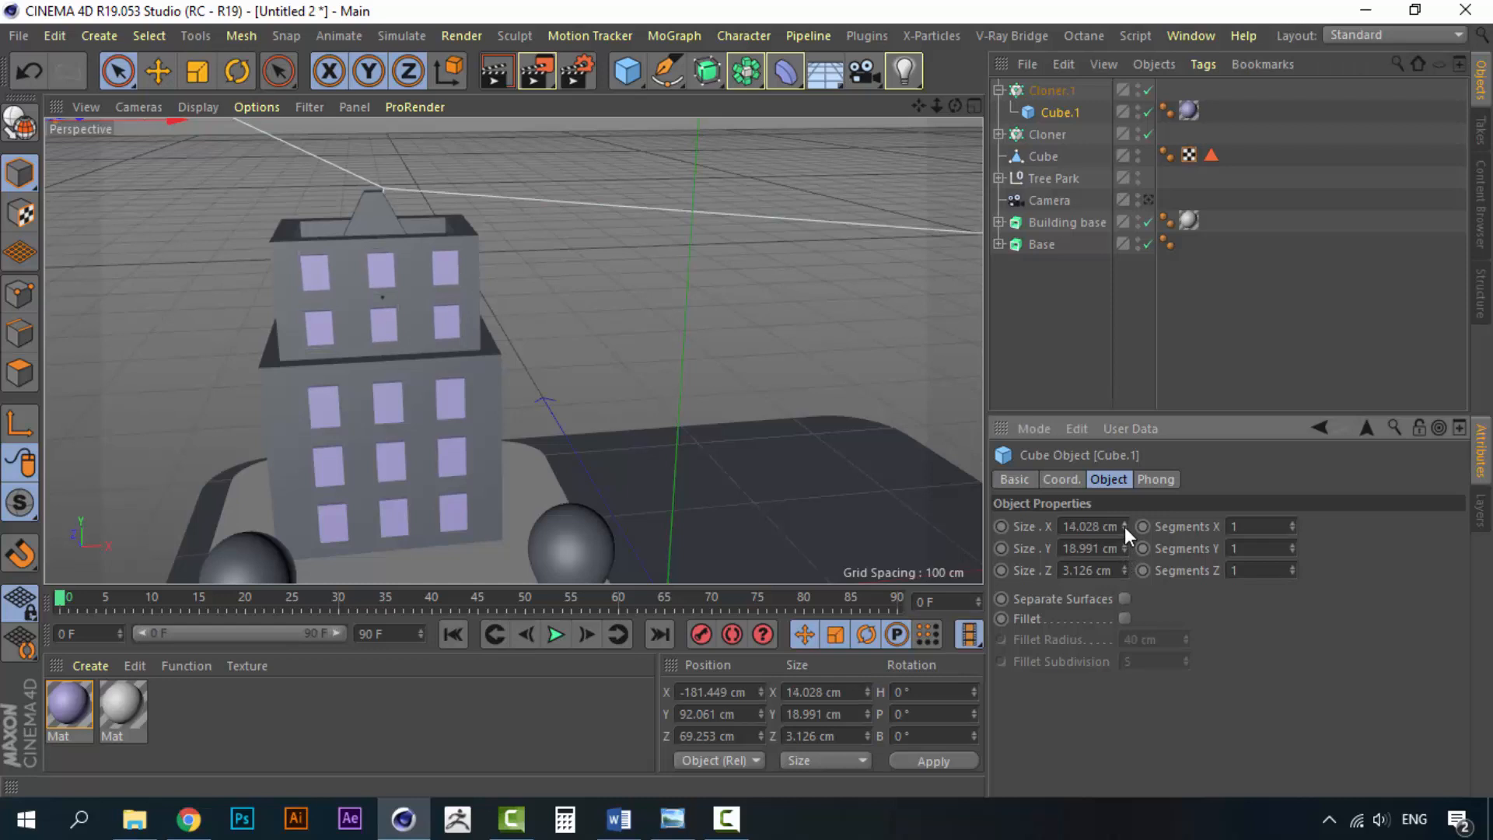
{"action": "left_click", "coordinate": [1062, 283]}
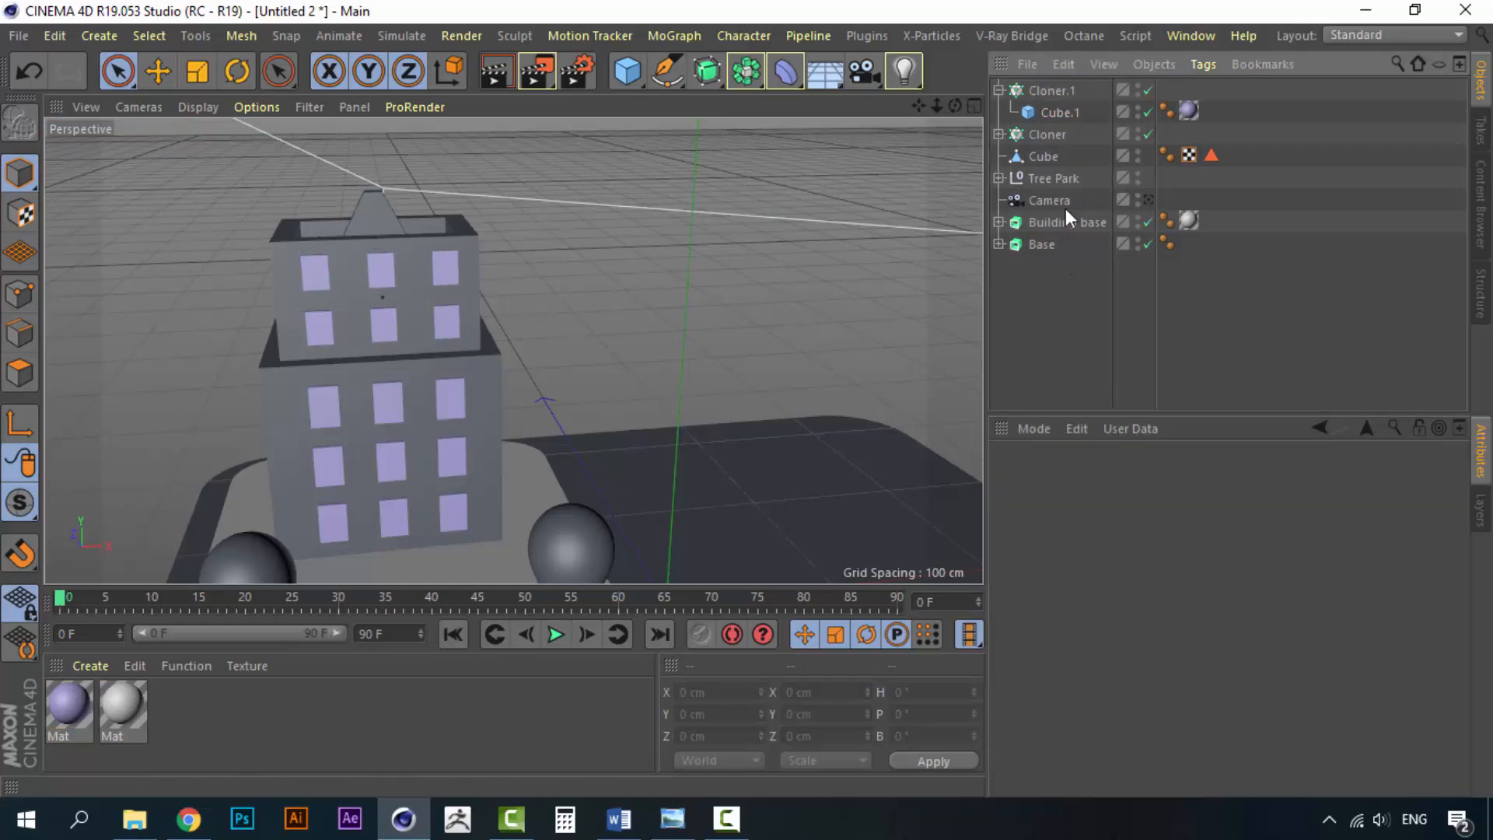
Step: Narrow the upper Cloner's window grid to about 61 cm in X
{"action": "left_click", "coordinate": [1049, 91]}
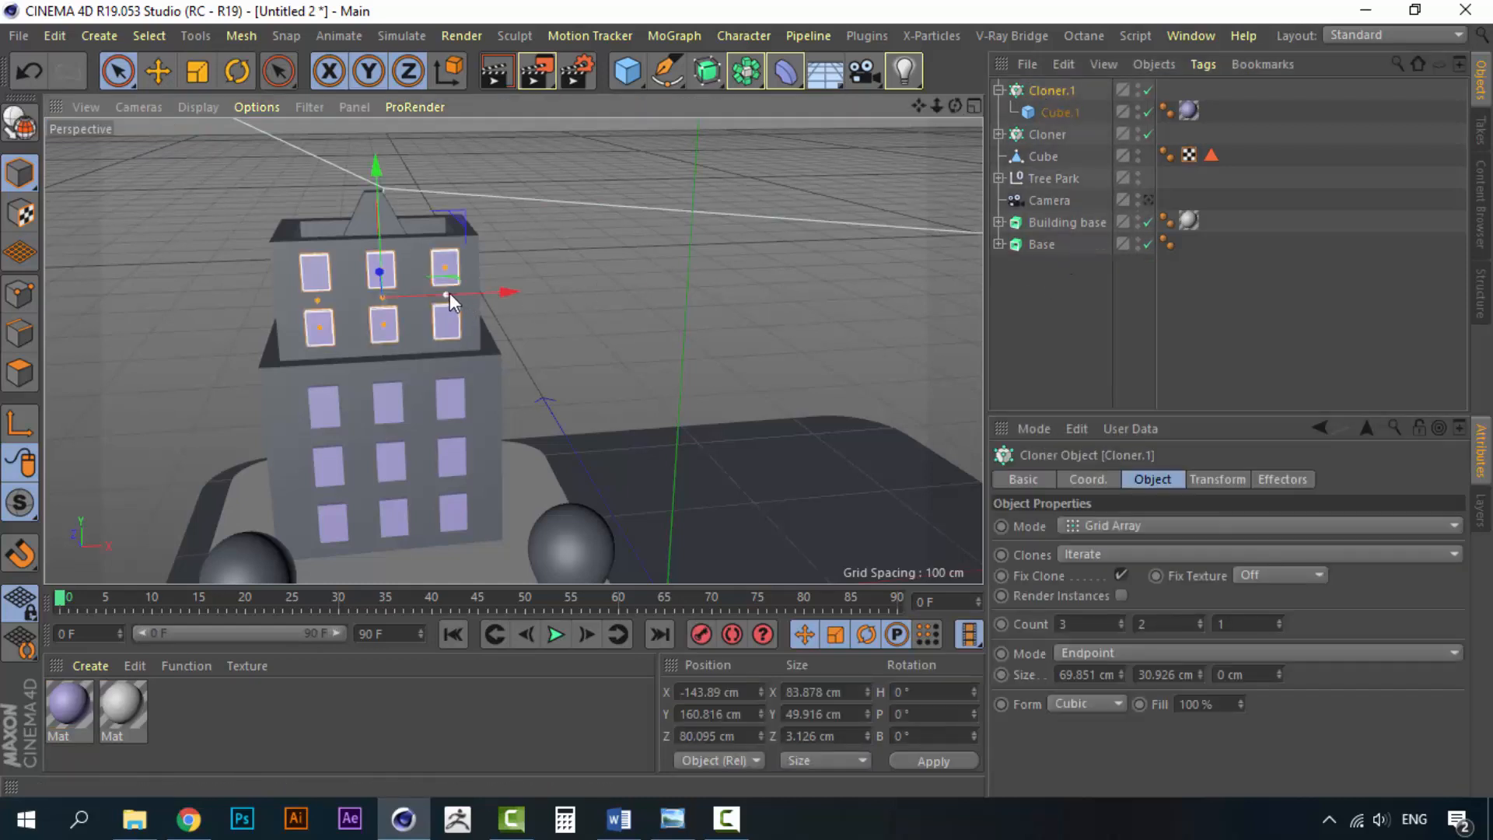
{"action": "left_click_drag", "start_coordinate": [449, 293], "coordinate": [439, 293]}
{"action": "left_click_drag", "start_coordinate": [284, 381], "coordinate": [482, 342], "text": "alt"}
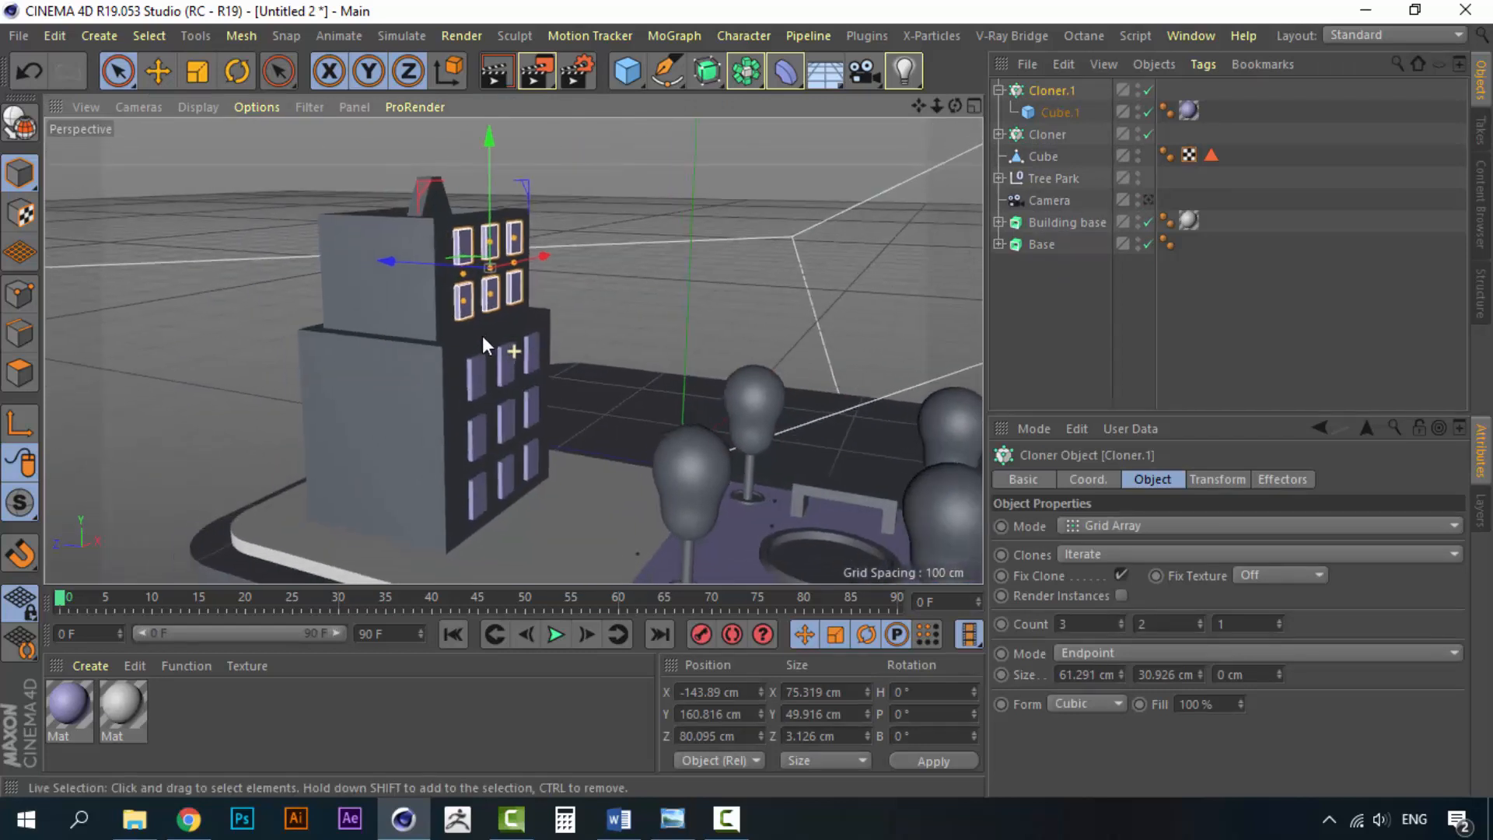
Step: Duplicate the Cloner that holds the lower front wall's windows
{"action": "left_click", "coordinate": [1062, 137]}
{"action": "left_click", "coordinate": [999, 90]}
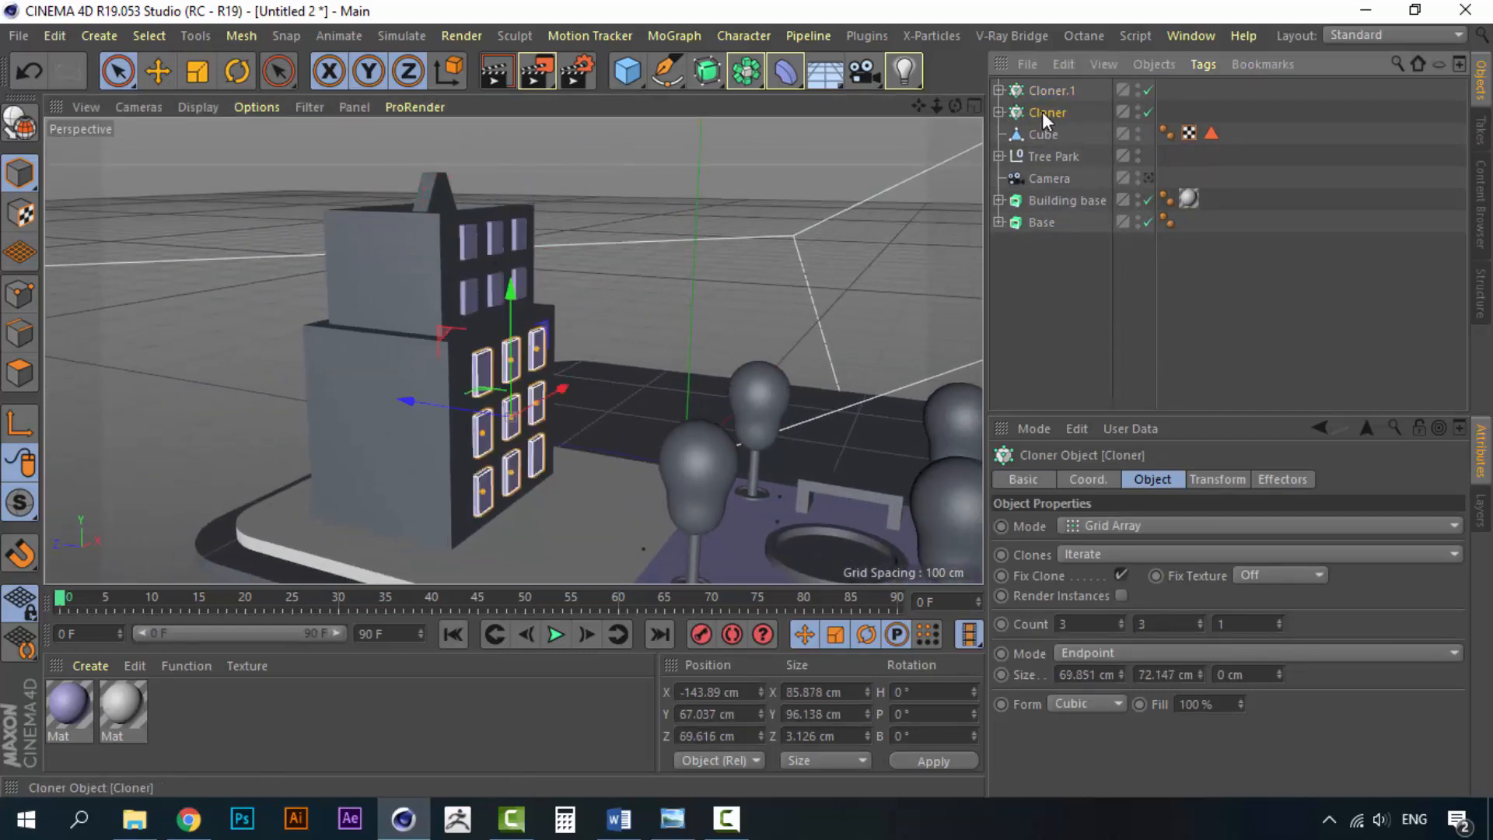
{"action": "key", "text": "ctrl+c"}
{"action": "key", "text": "ctrl+v"}
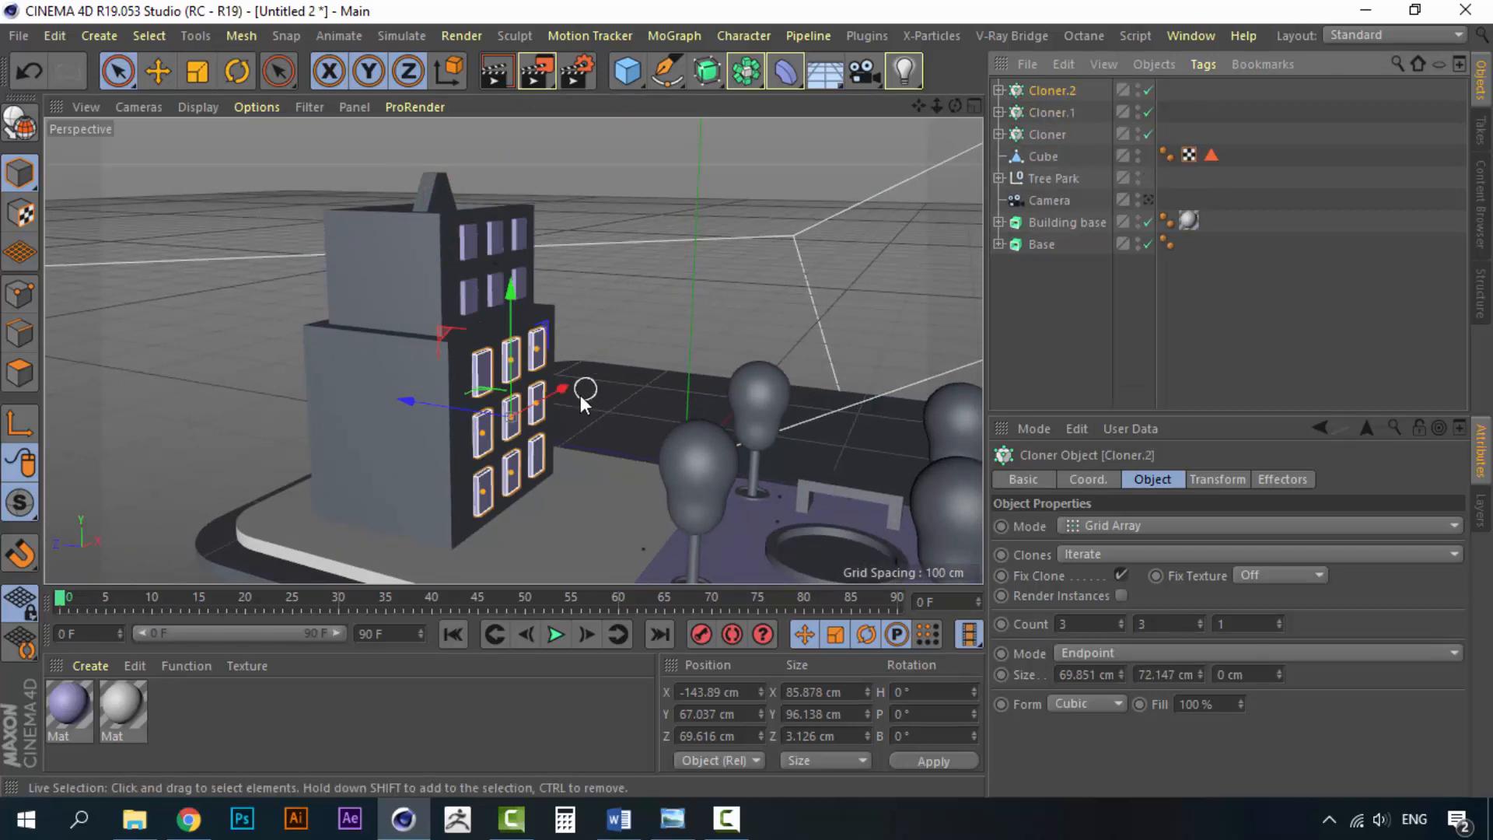
Step: Shift the copied Cloner to about X -217 cm and rotate its heading to -90°
{"action": "left_click_drag", "start_coordinate": [562, 384], "coordinate": [502, 420]}
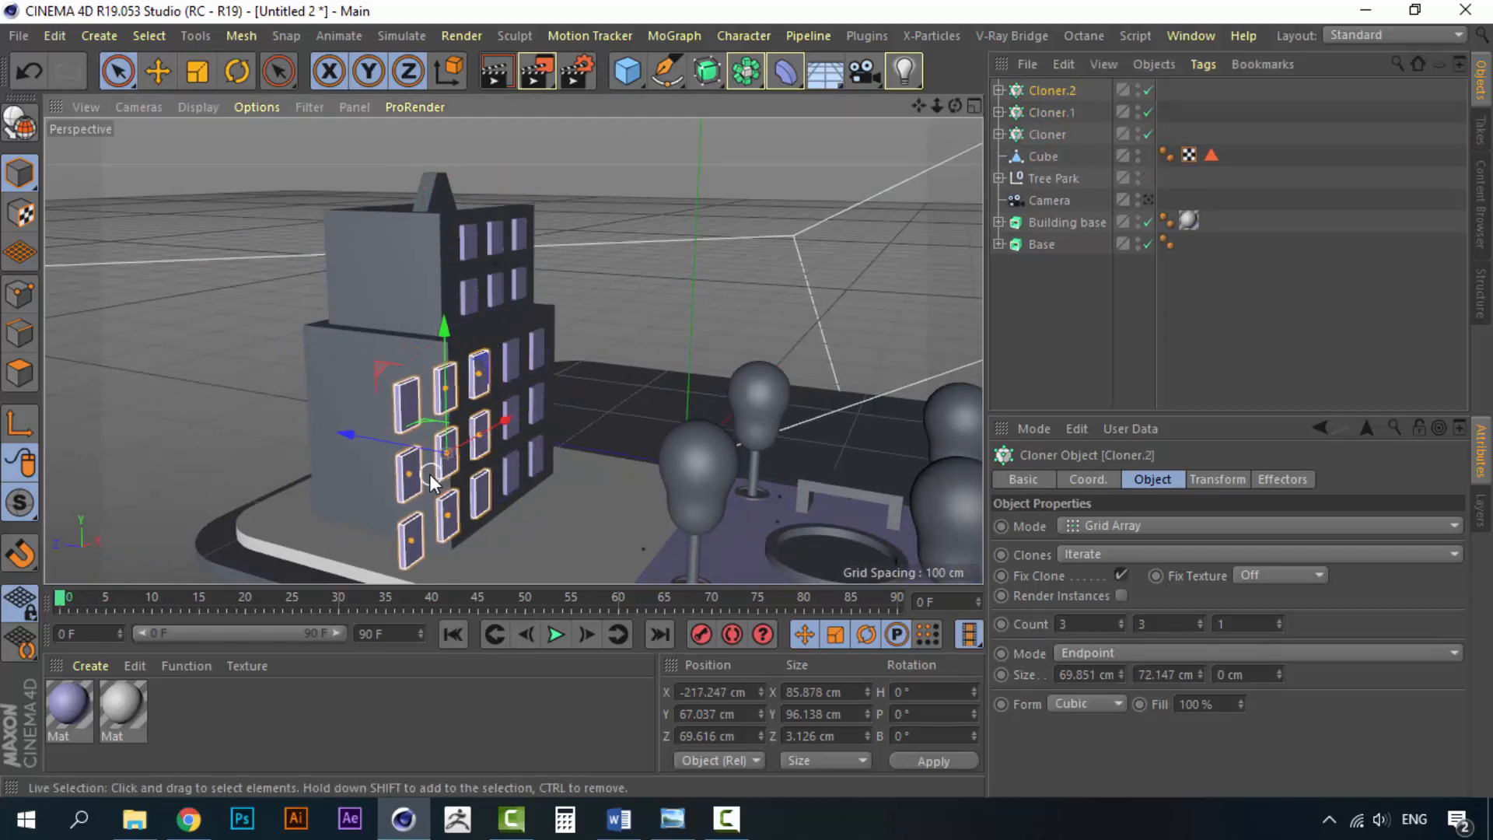
{"action": "key", "text": "r"}
{"action": "left_click_drag", "start_coordinate": [422, 474], "coordinate": [205, 444]}
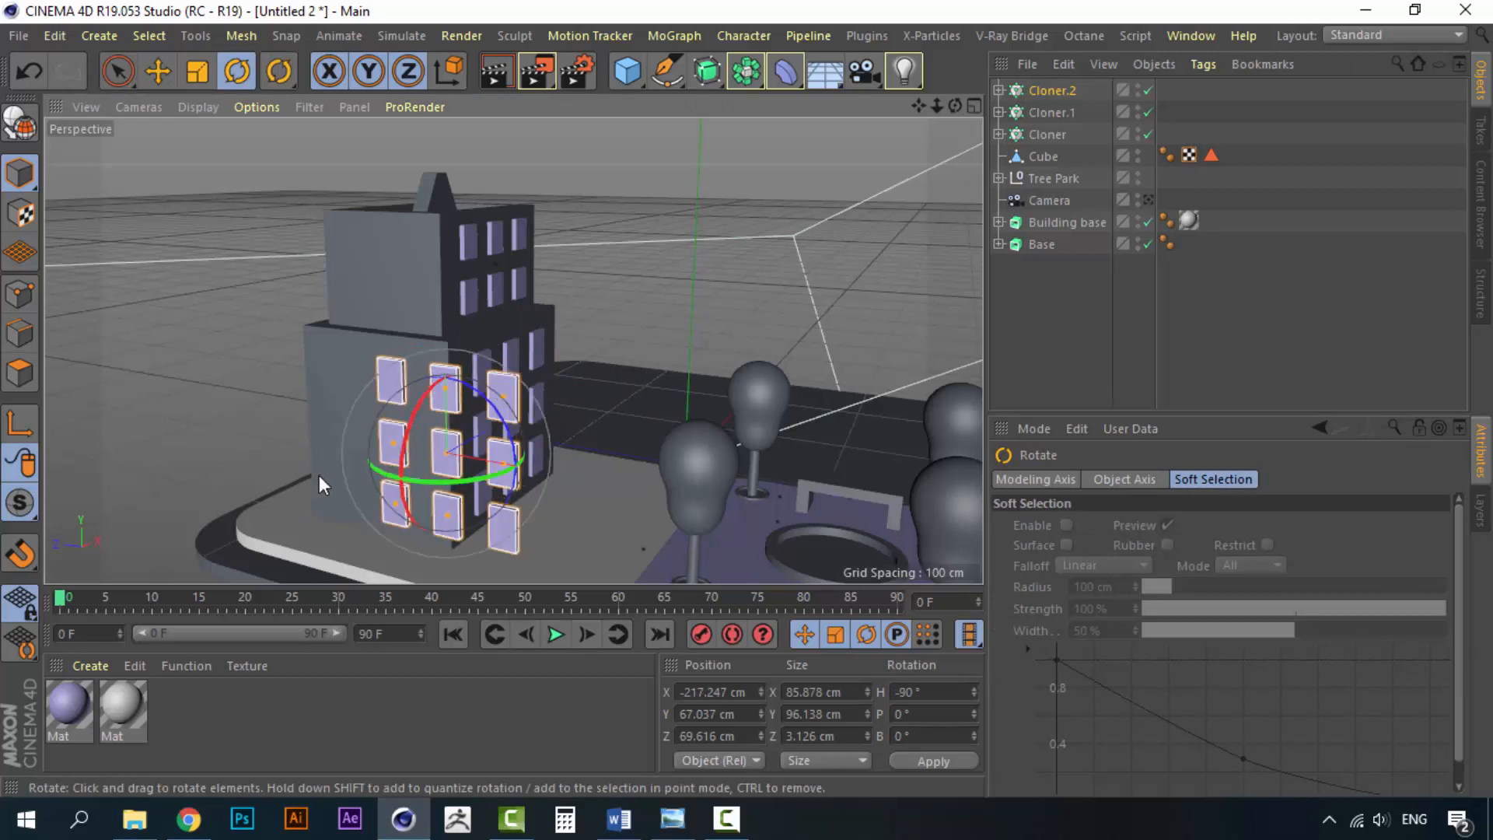
Step: Position the rotated Cloner flush on the lower tier's side wall at about X -213 cm, Z 121 cm
{"action": "left_click_drag", "start_coordinate": [471, 470], "coordinate": [307, 465], "text": "alt"}
{"action": "key", "text": "e"}
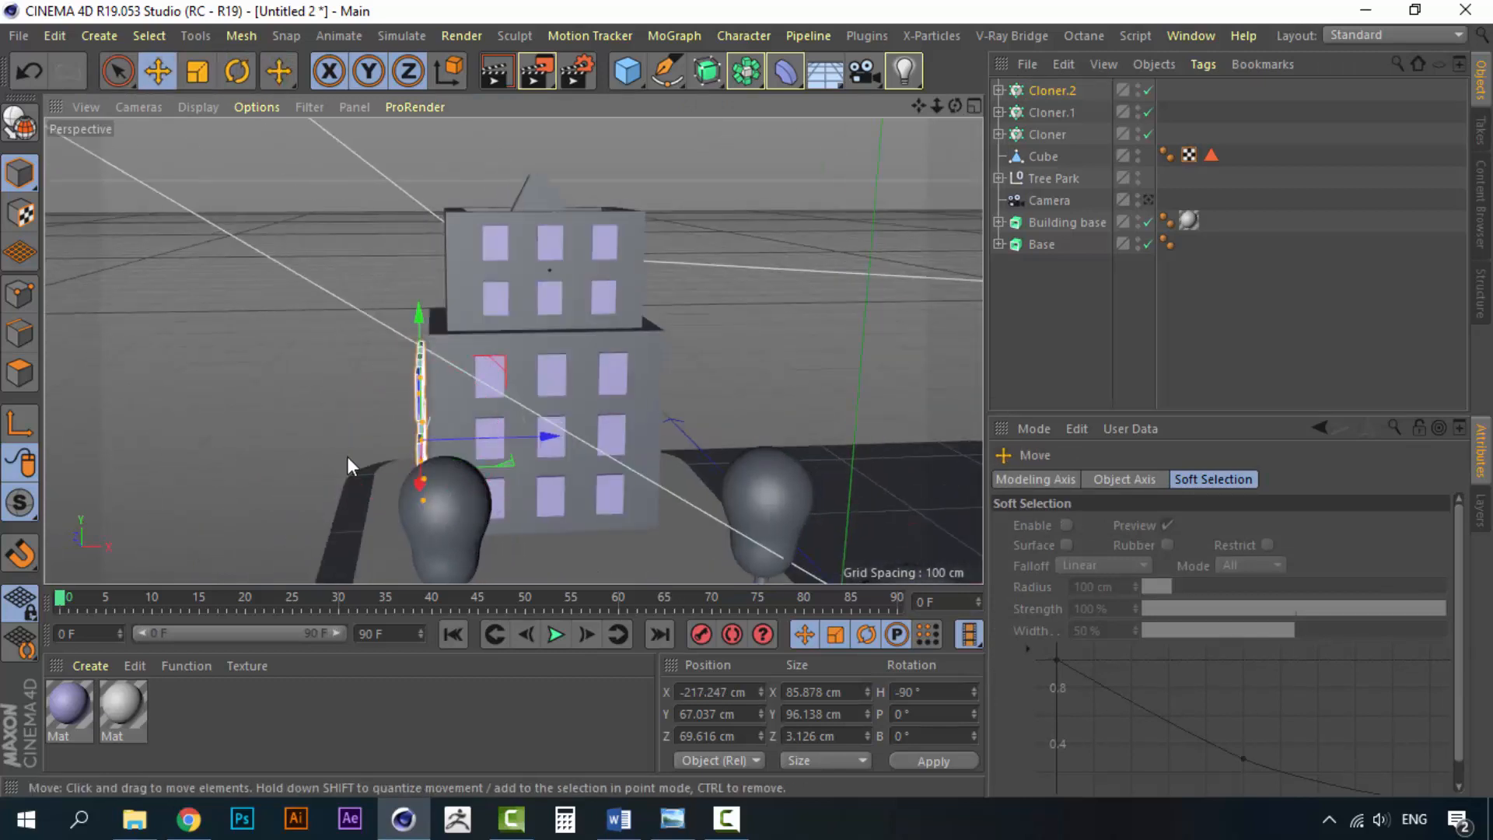
{"action": "left_click_drag", "start_coordinate": [474, 436], "coordinate": [469, 440]}
{"action": "left_click_drag", "start_coordinate": [355, 450], "coordinate": [233, 357], "text": "alt"}
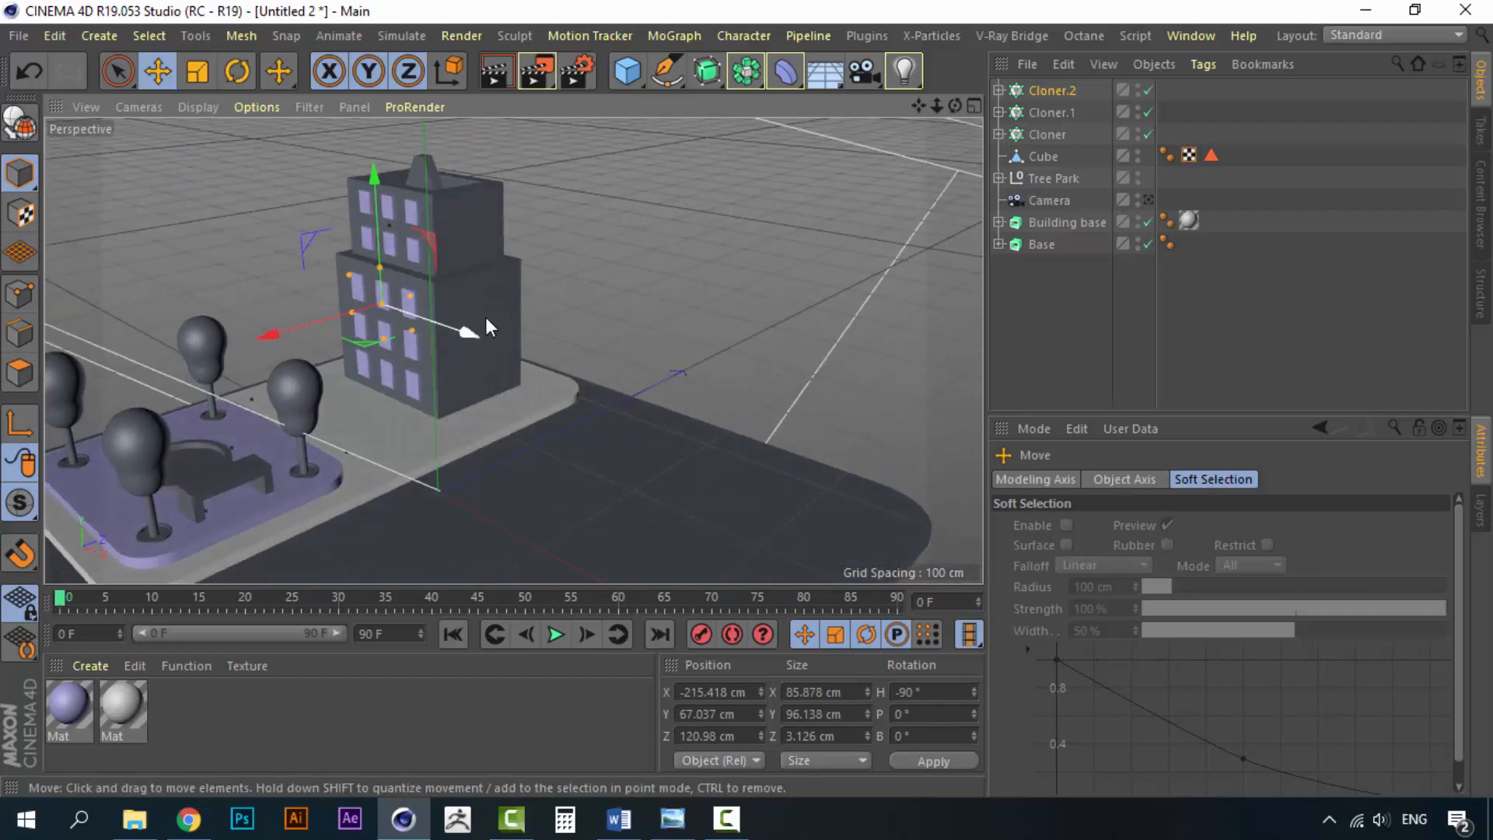
{"action": "left_click_drag", "start_coordinate": [482, 324], "coordinate": [554, 359], "text": "alt"}
{"action": "middle_click_drag", "start_coordinate": [186, 334], "coordinate": [578, 340], "text": "alt"}
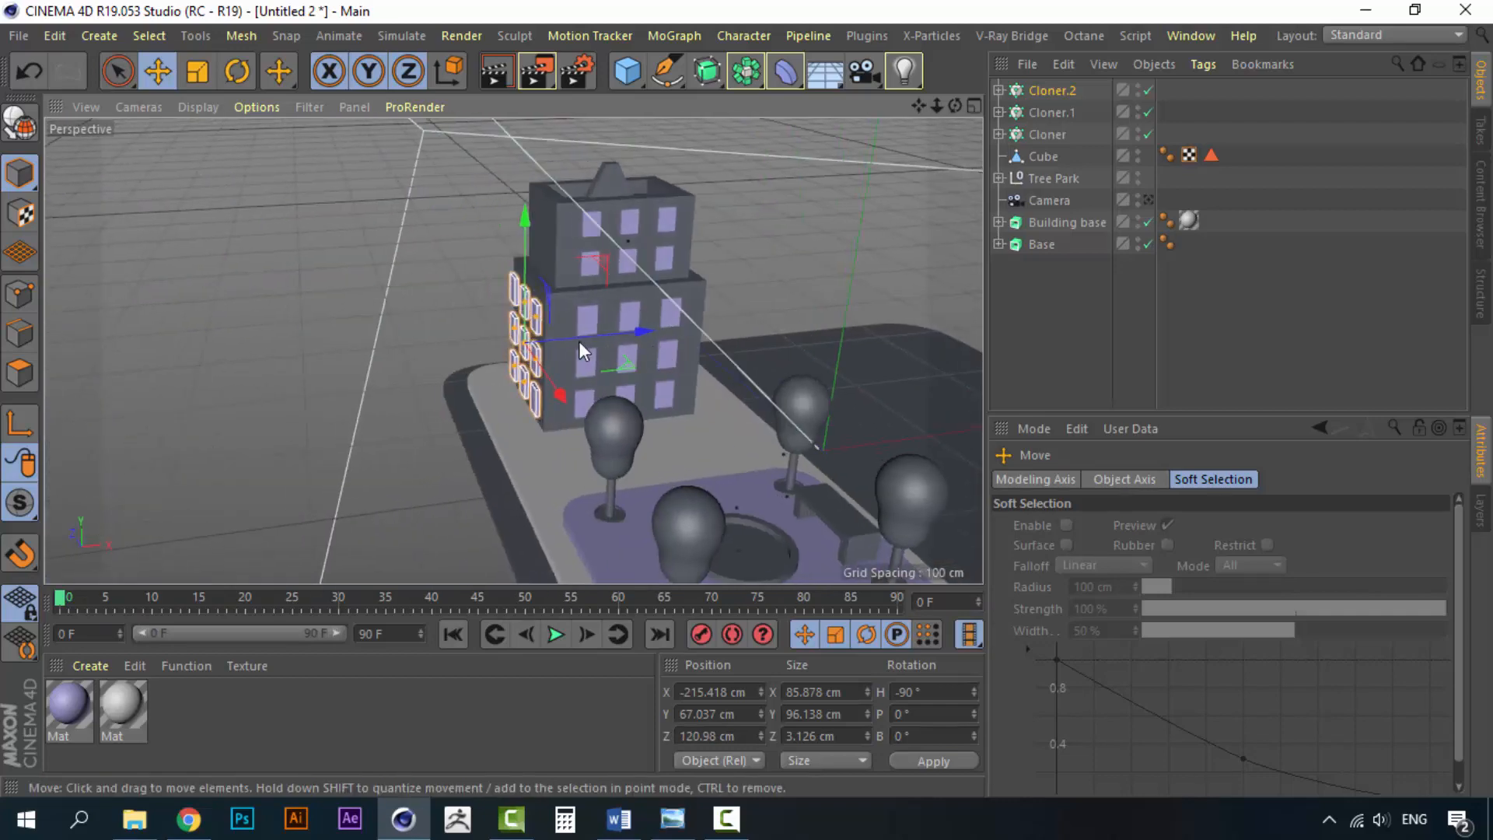
{"action": "scroll", "coordinate": [558, 329], "scroll_direction": "up", "scroll_amount": 5}
{"action": "scroll", "coordinate": [567, 332], "scroll_direction": "up", "scroll_amount": 2}
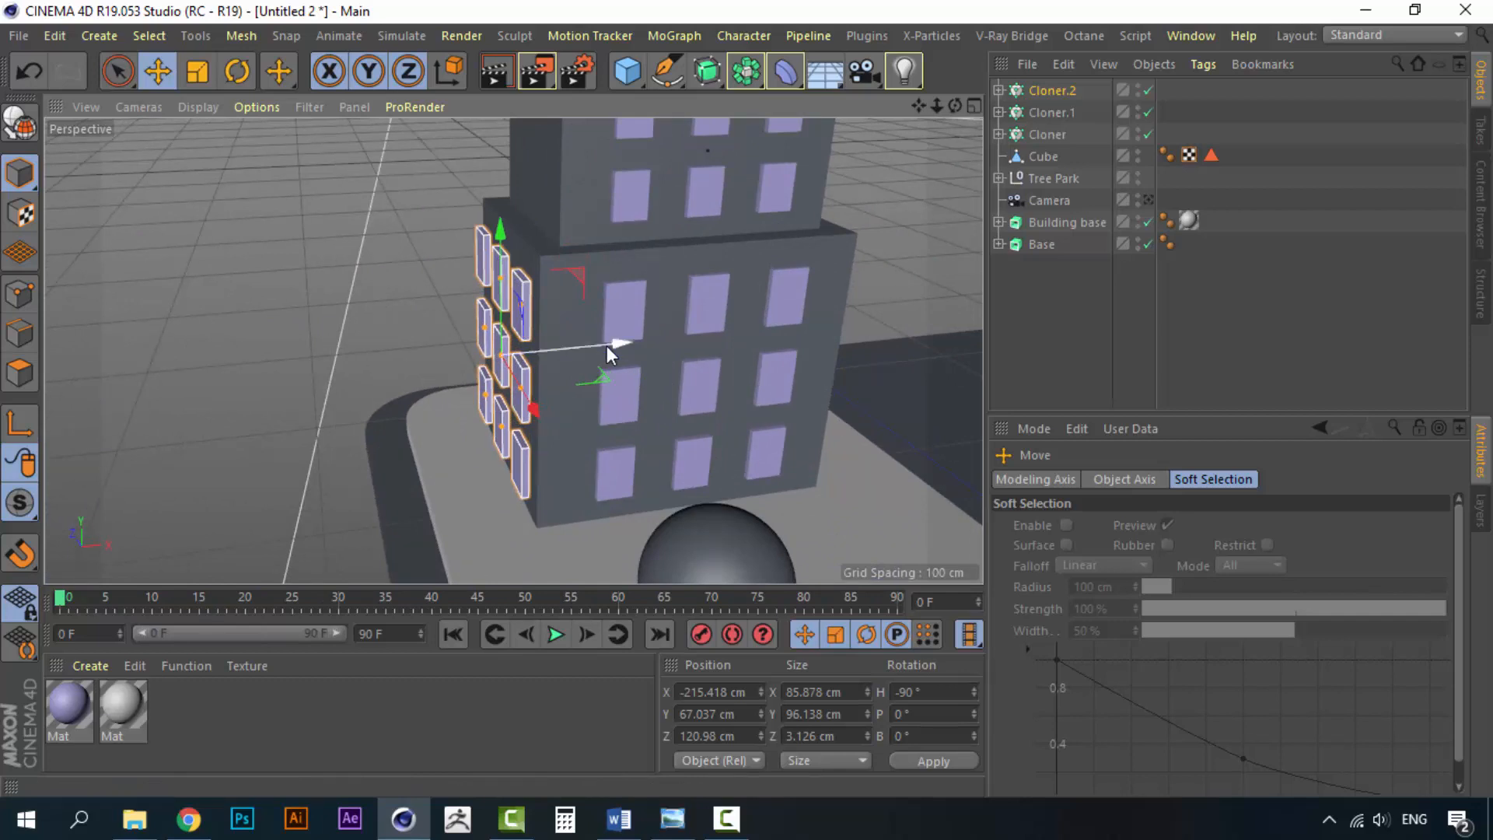
{"action": "left_click_drag", "start_coordinate": [608, 347], "coordinate": [613, 346]}
{"action": "left_click_drag", "start_coordinate": [613, 345], "coordinate": [787, 319], "text": "alt"}
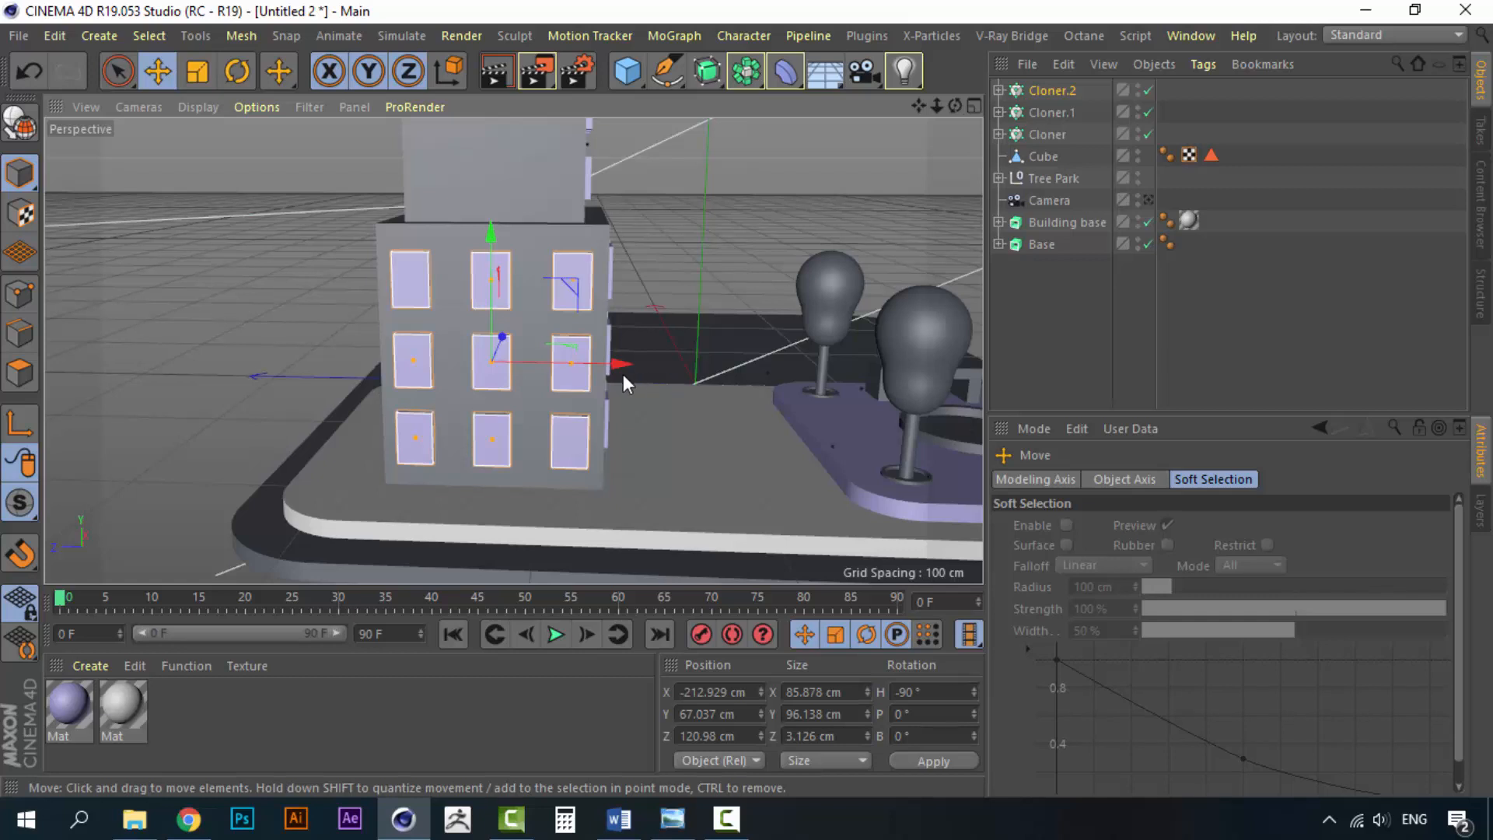
Step: Narrow the lower side wall's window grid to about 56 cm in X and place a copy of its Cloner at about Y 180 cm
{"action": "left_click_drag", "start_coordinate": [571, 363], "coordinate": [557, 367]}
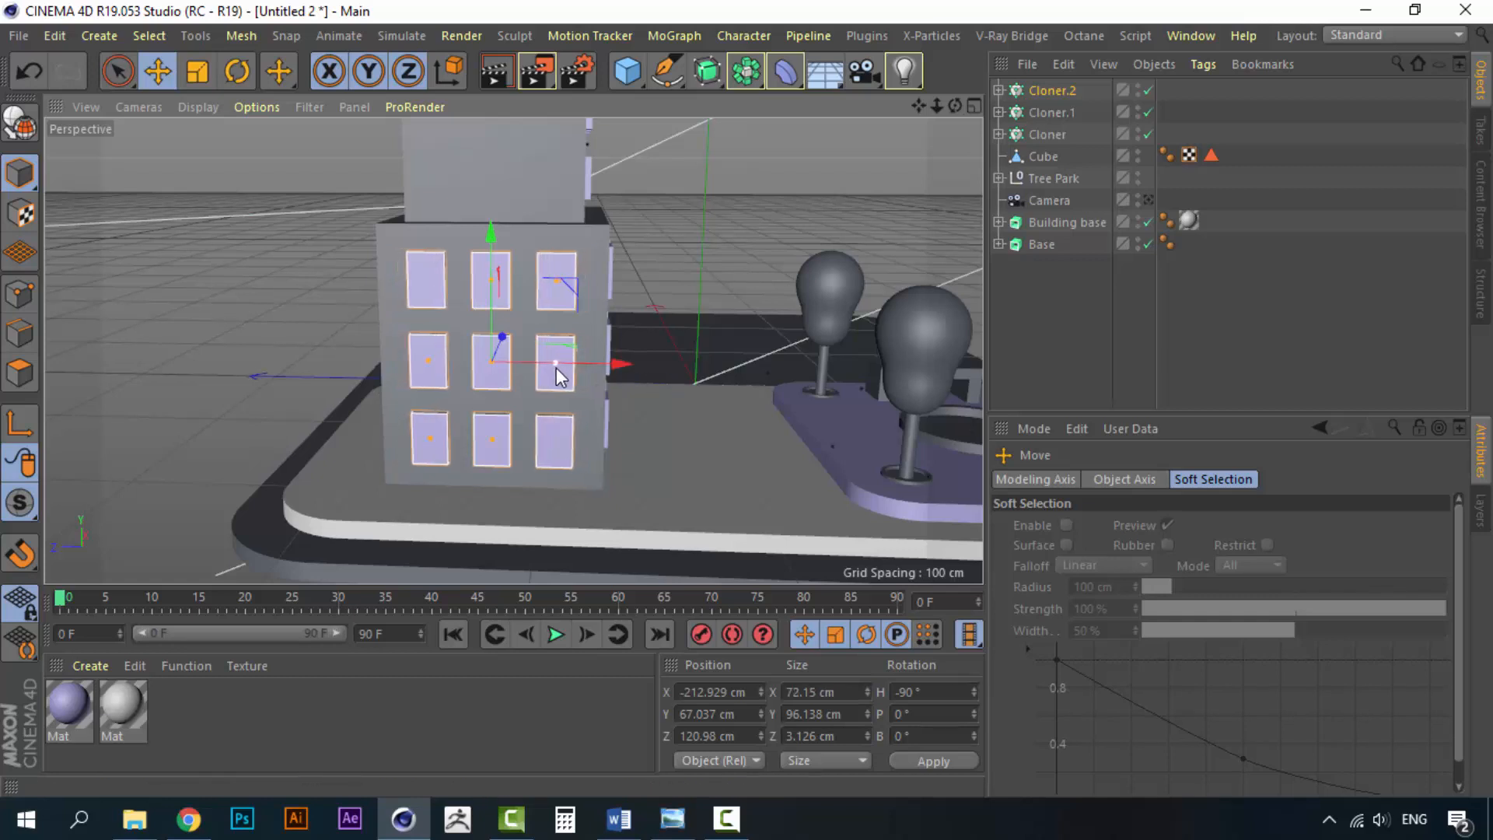
{"action": "middle_click_drag", "start_coordinate": [589, 314], "coordinate": [571, 414], "text": "alt"}
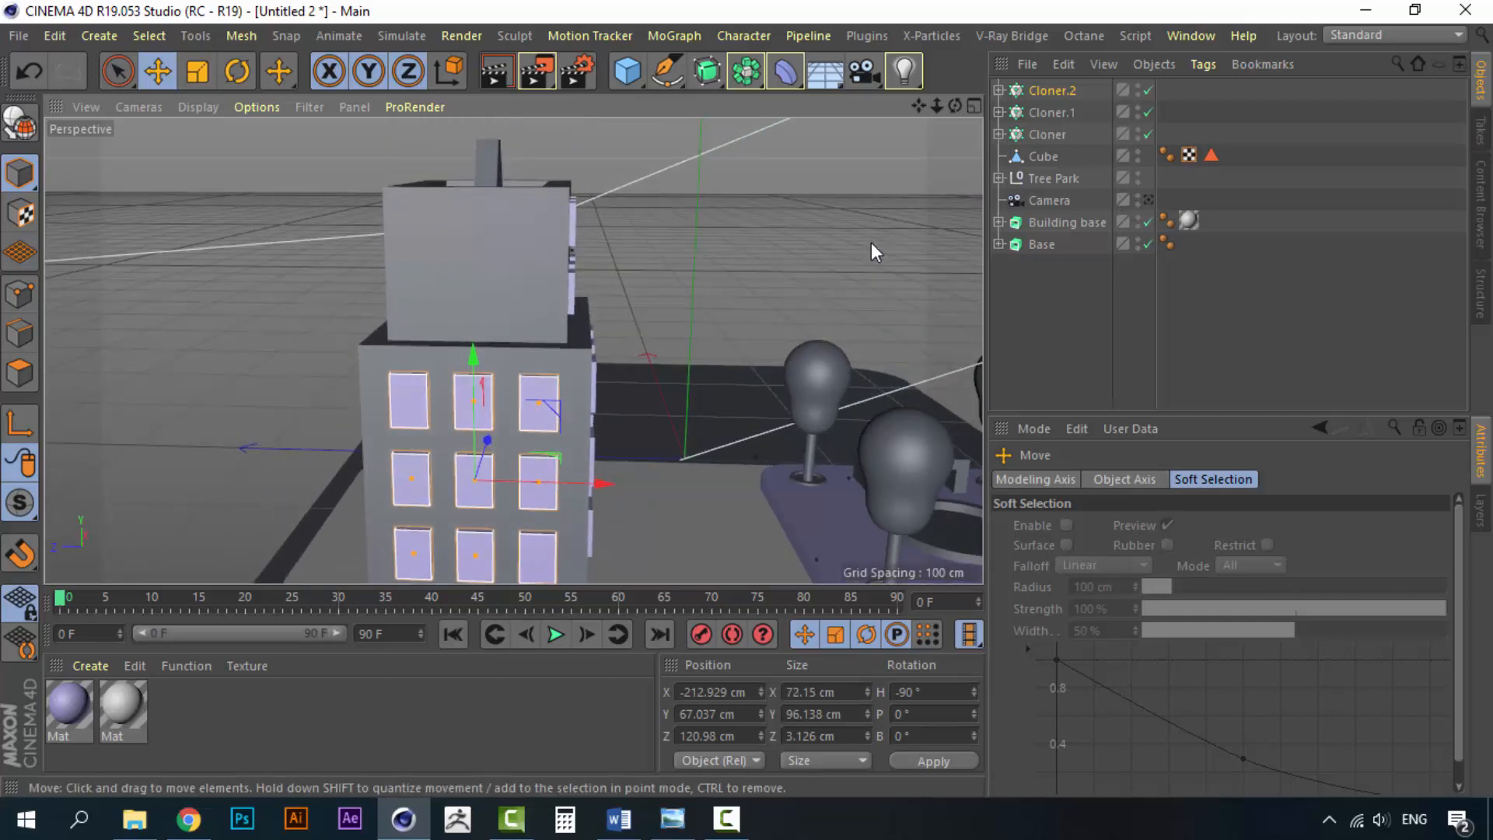
{"action": "key", "text": "ctrl+c"}
{"action": "key", "text": "ctrl+v"}
{"action": "left_click_drag", "start_coordinate": [472, 358], "coordinate": [470, 138]}
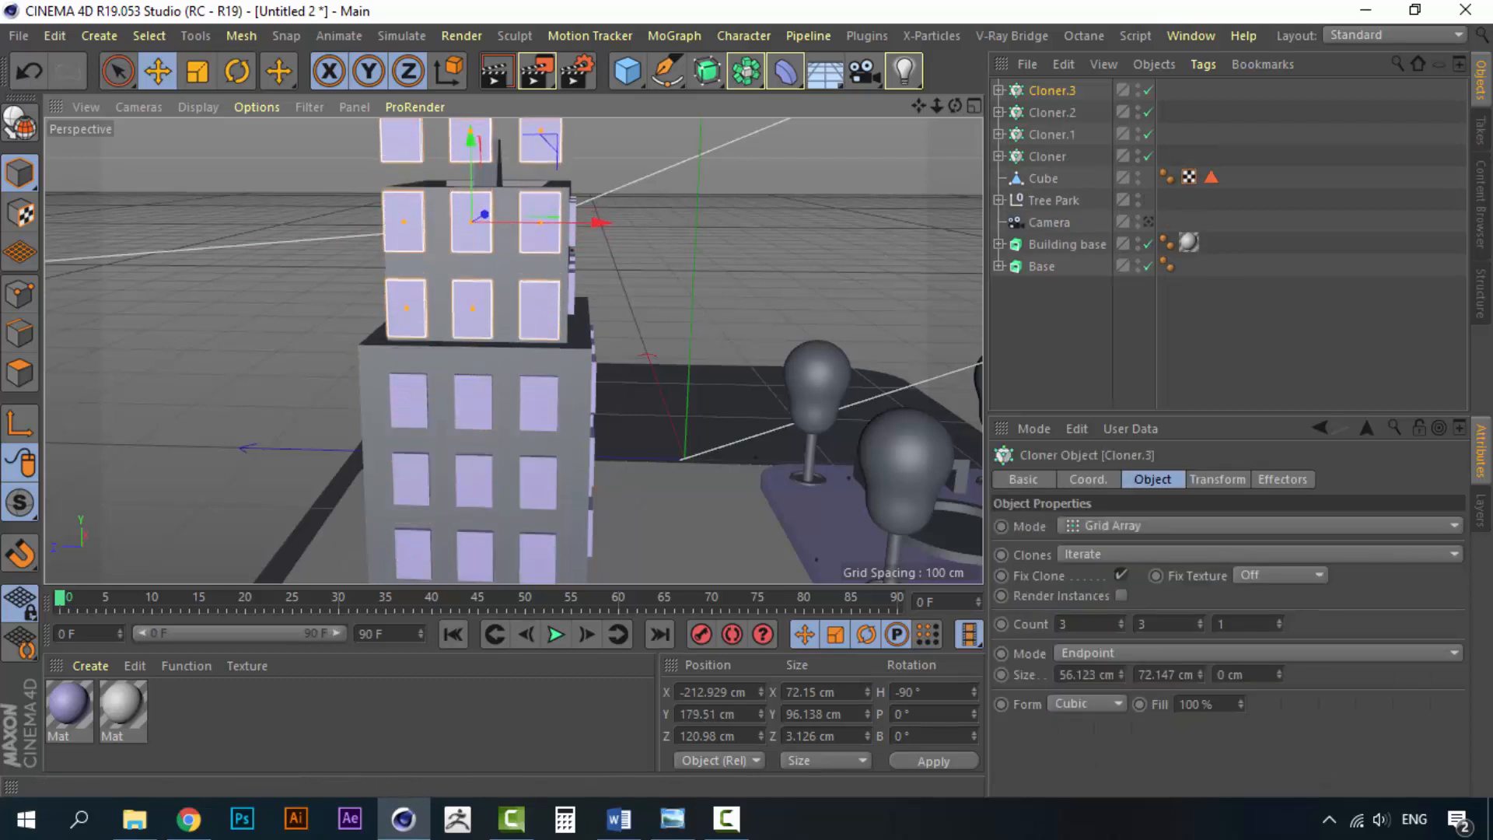
Step: Reduce the copied Cloner to two rows and fit it on the upper tier's side wall, about 31 cm high at Y 160 cm
{"action": "left_click", "coordinate": [1200, 627]}
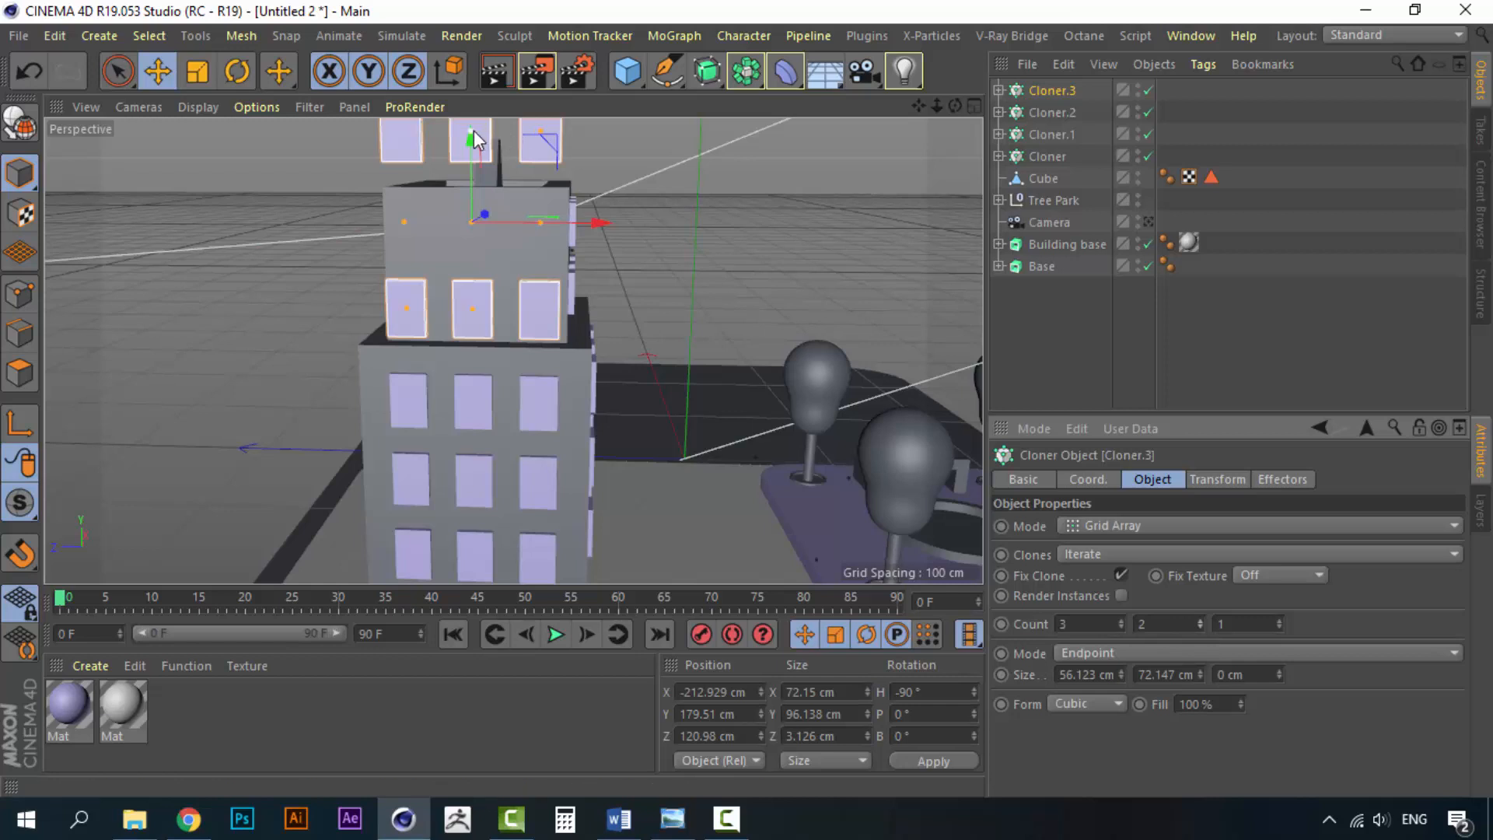
{"action": "left_click_drag", "start_coordinate": [471, 134], "coordinate": [470, 204]}
Step: Resize the window cube inside the upper side wall's Cloner to 13.028 cm in X and 19.991 cm in Y
{"action": "left_click", "coordinate": [999, 91]}
{"action": "left_click", "coordinate": [1057, 112]}
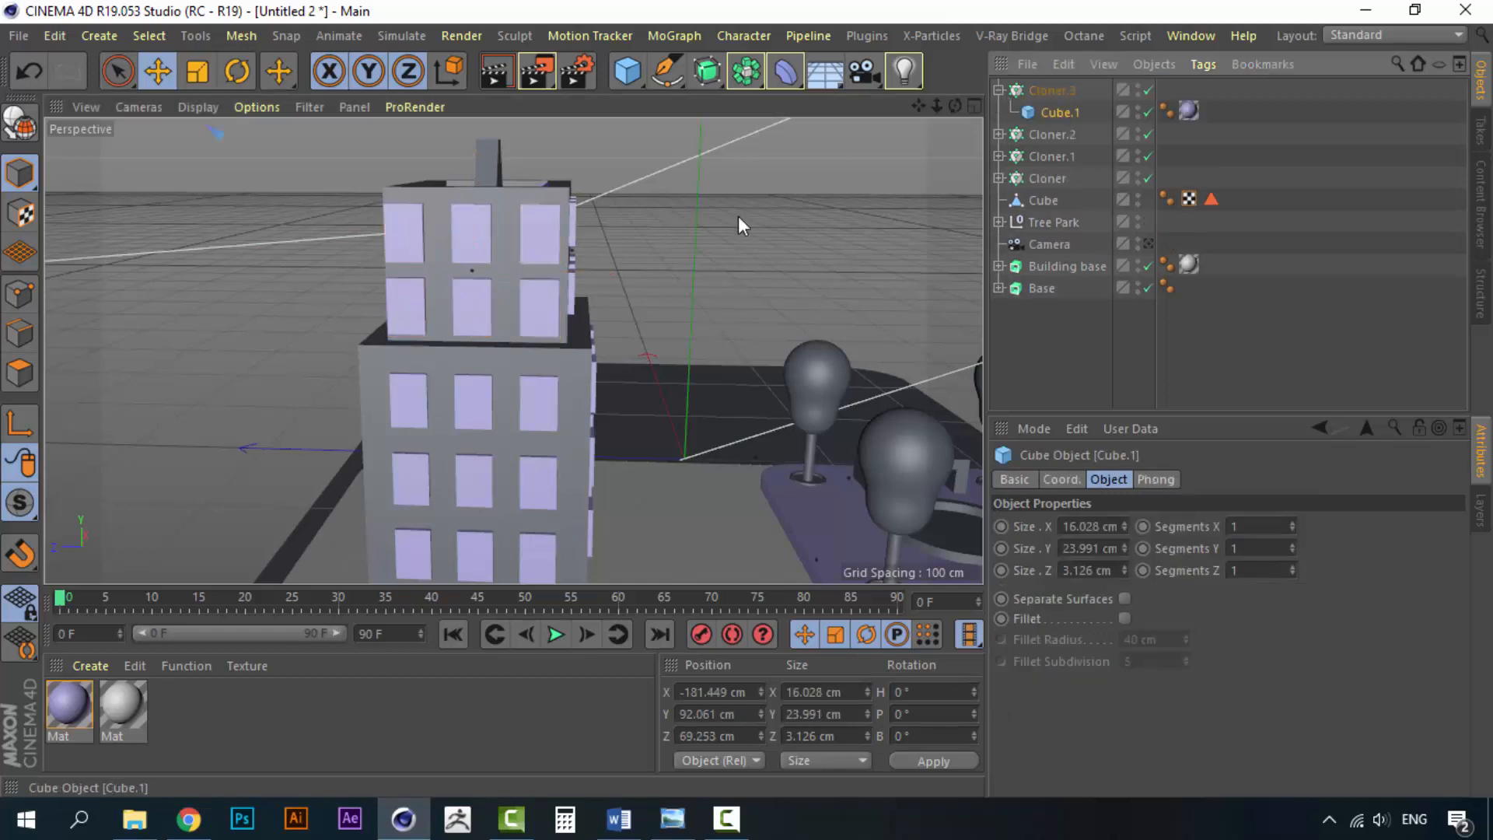
{"action": "left_click", "coordinate": [1124, 529]}
{"action": "left_click", "coordinate": [1123, 530]}
{"action": "left_click", "coordinate": [1124, 529]}
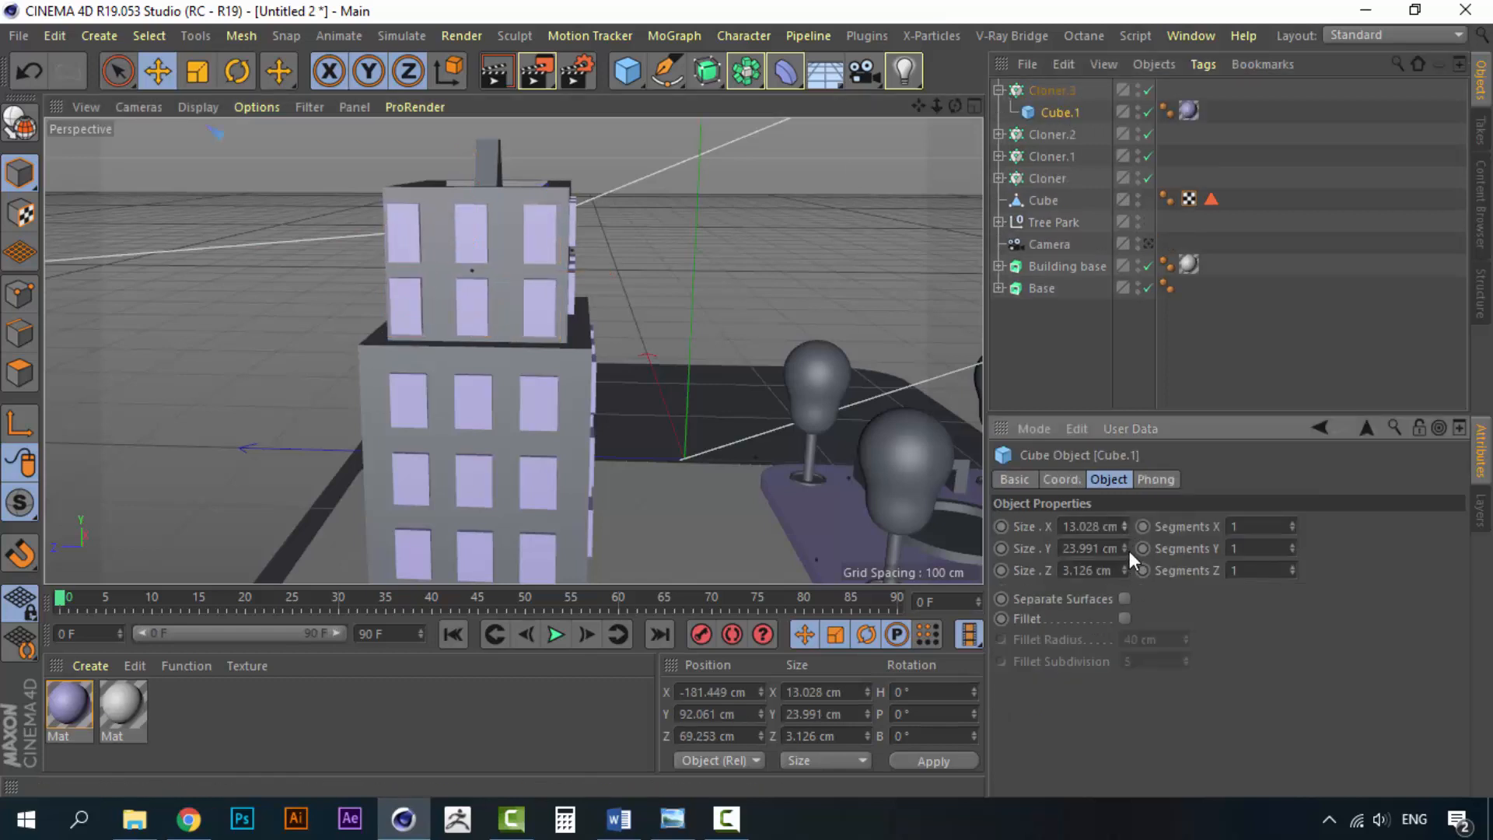
{"action": "left_click", "coordinate": [1125, 551]}
{"action": "left_click", "coordinate": [1125, 551]}
{"action": "left_click", "coordinate": [1125, 551]}
{"action": "left_click", "coordinate": [1125, 551]}
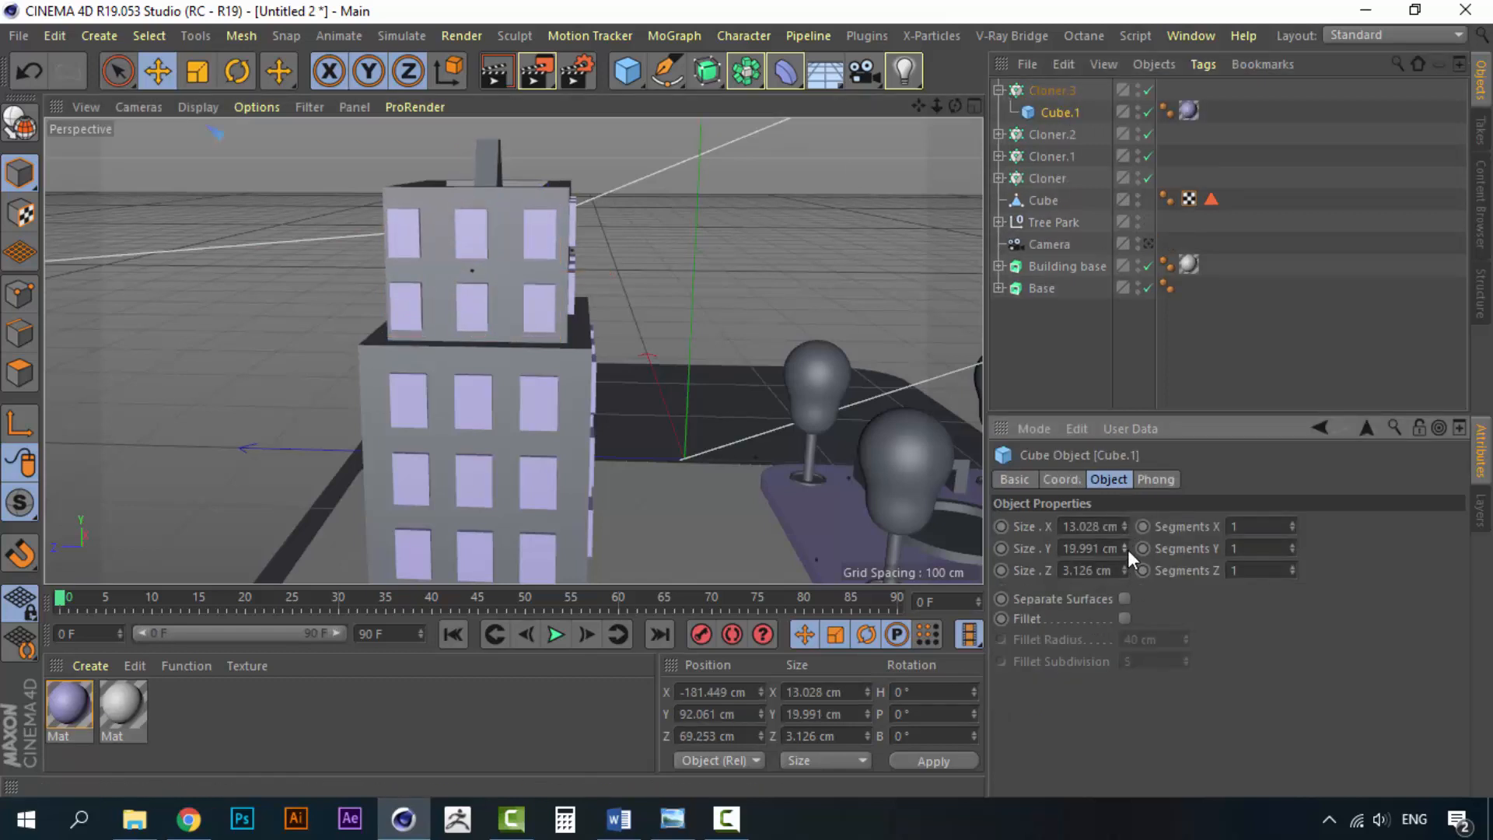
Step: Narrow the upper side wall's window grid to about 45 cm in X and move its Cloner against the wall at about X -202 cm
{"action": "left_click", "coordinate": [1052, 90]}
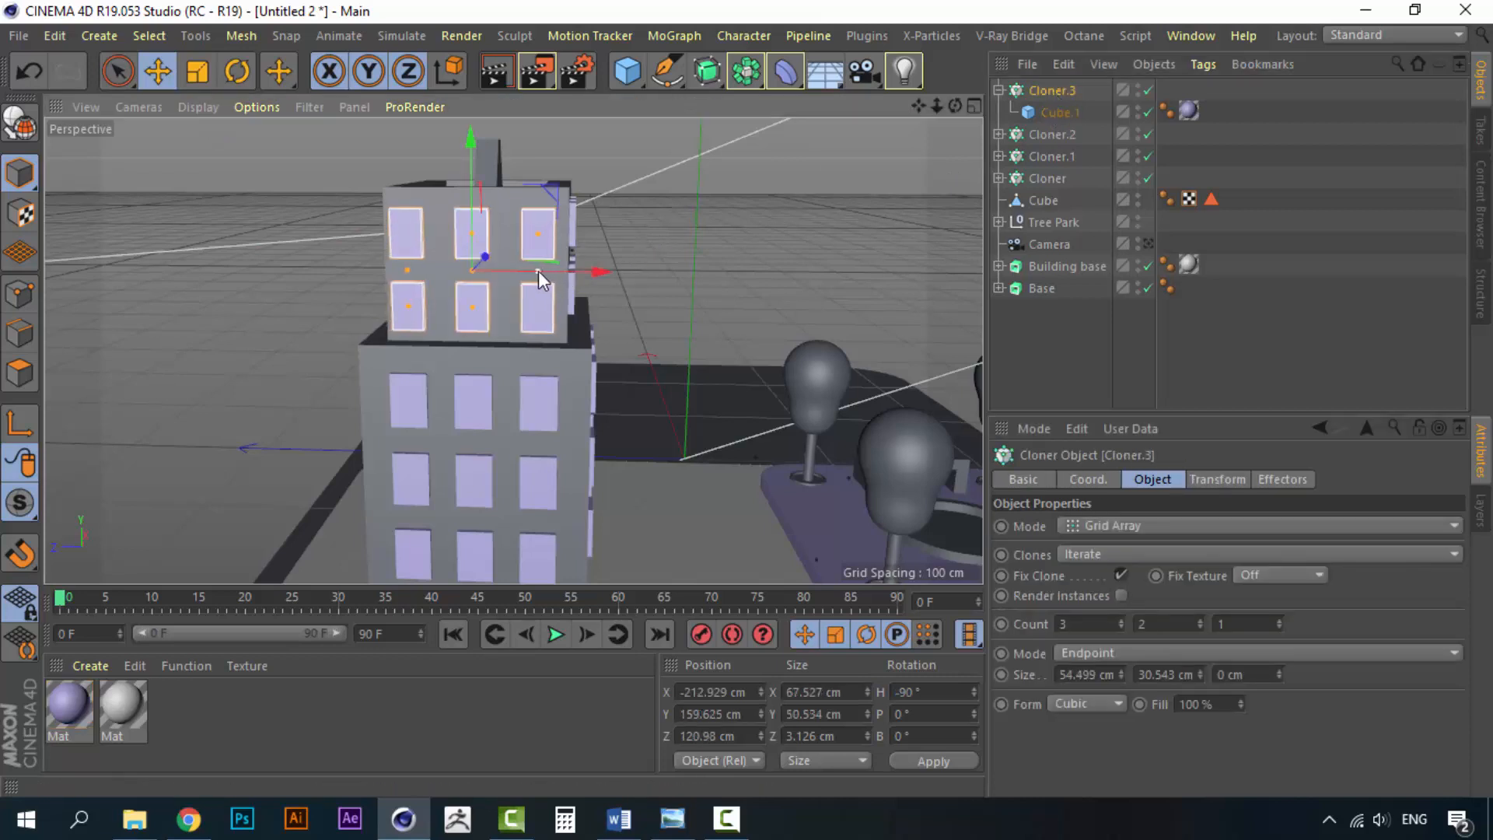
{"action": "left_click_drag", "start_coordinate": [538, 270], "coordinate": [291, 271]}
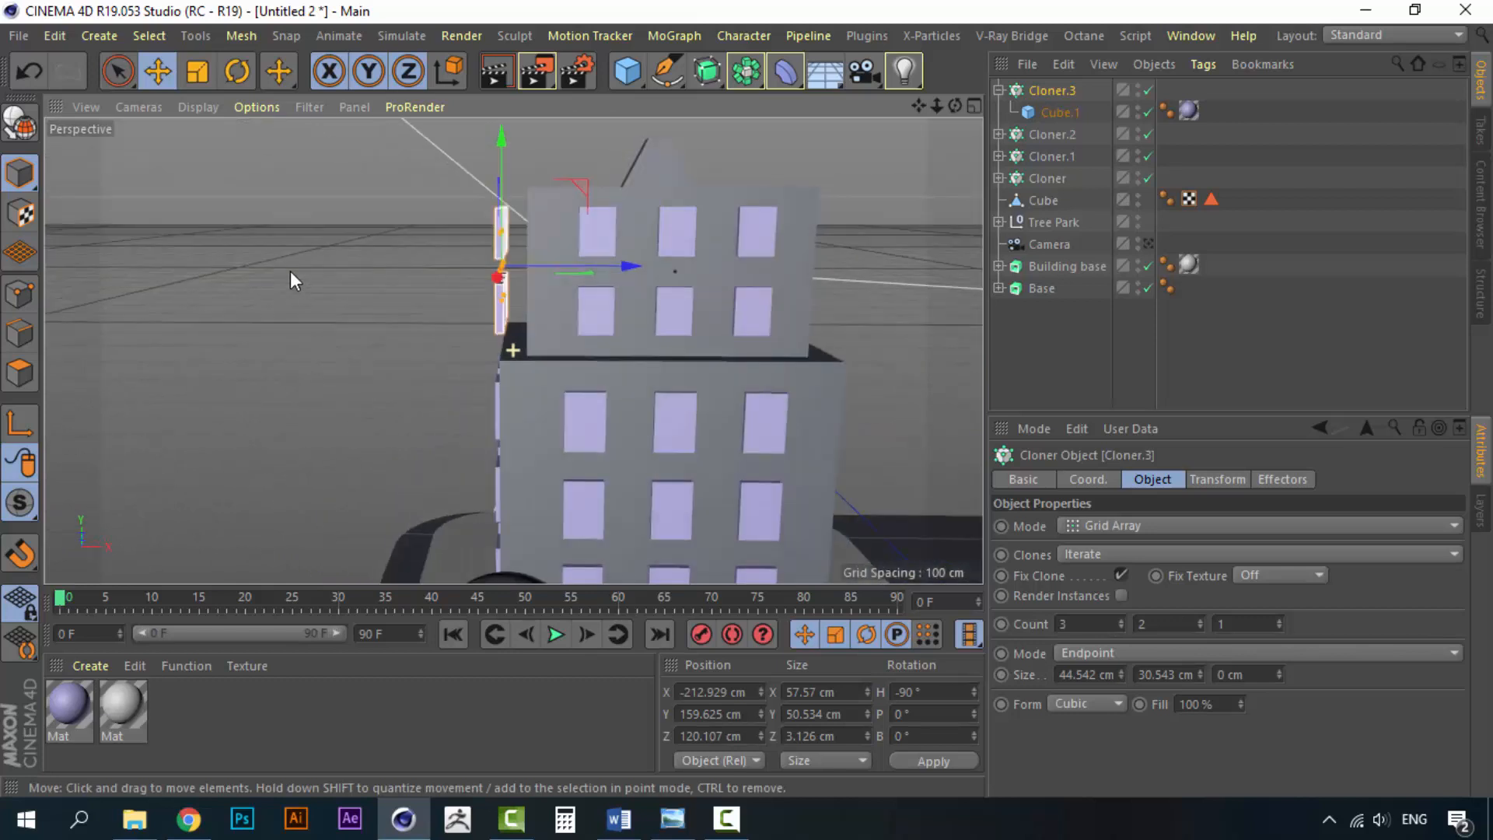
{"action": "left_click_drag", "start_coordinate": [571, 260], "coordinate": [614, 276]}
Step: Return to the scene camera's view and group the four window Cloners with the building Cube
{"action": "left_click", "coordinate": [1149, 243]}
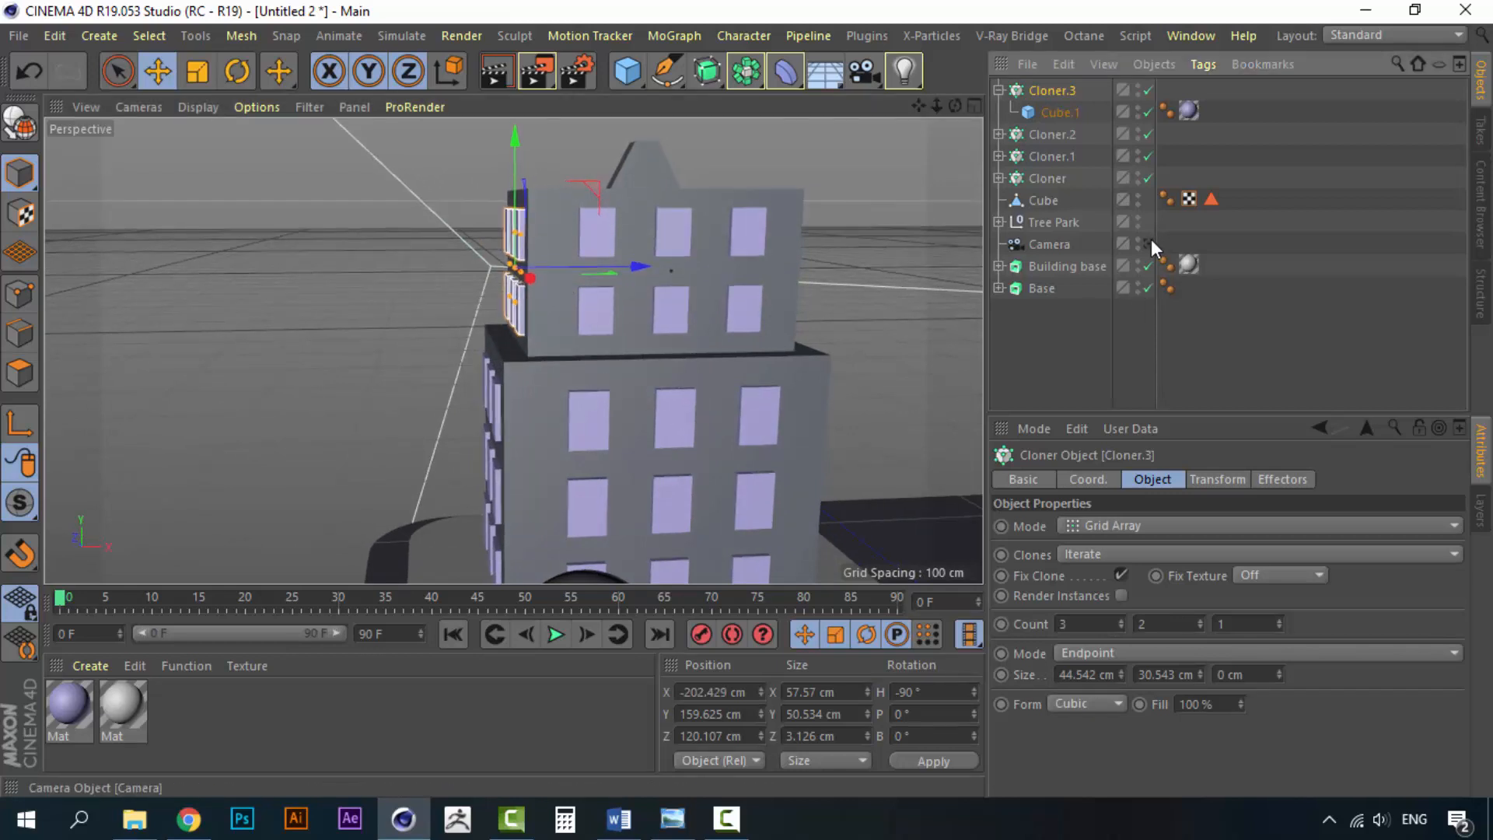
{"action": "left_click", "coordinate": [1068, 326]}
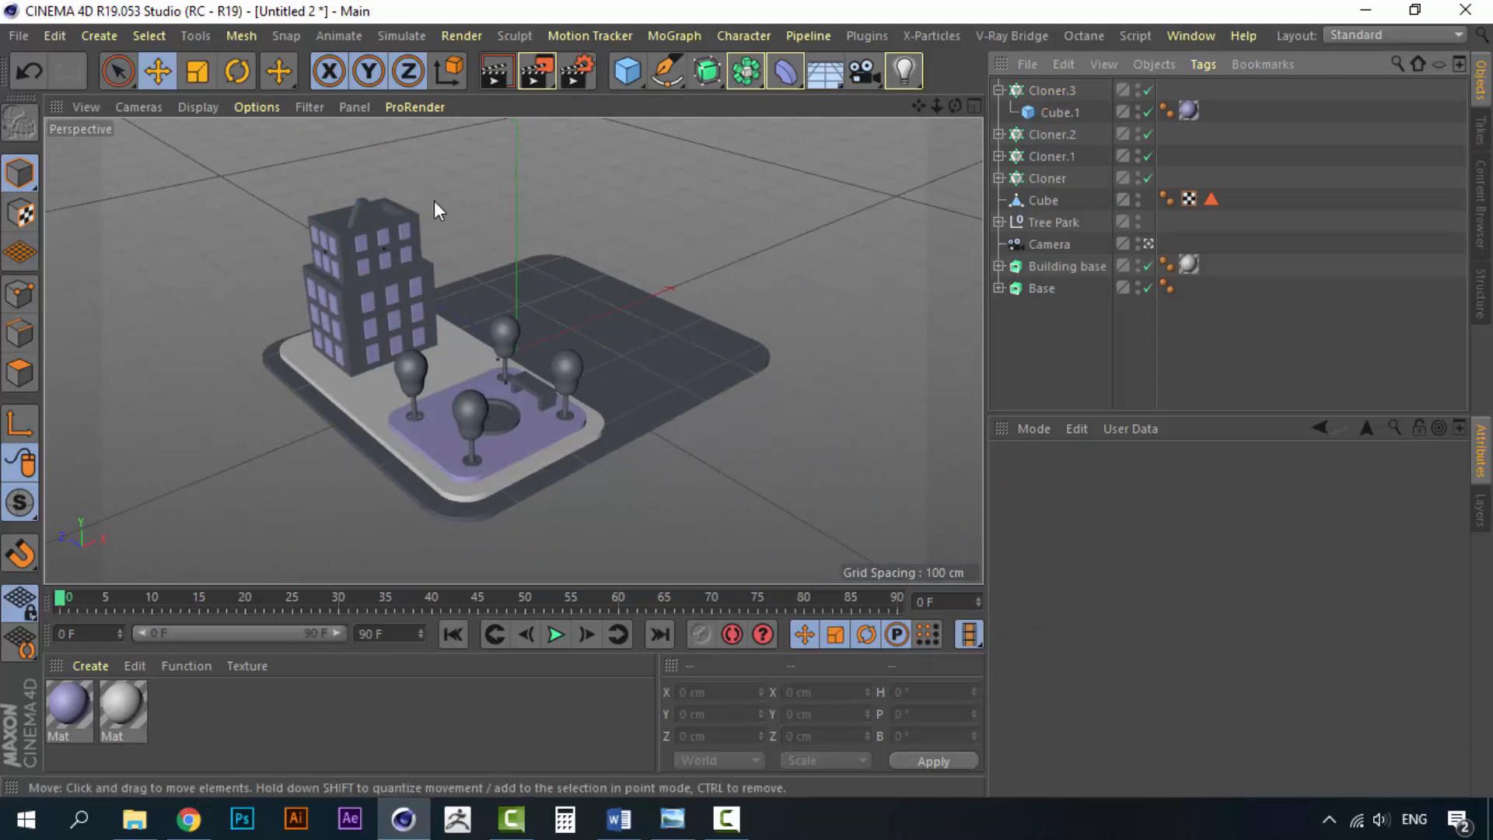
{"action": "left_click", "coordinate": [1034, 93]}
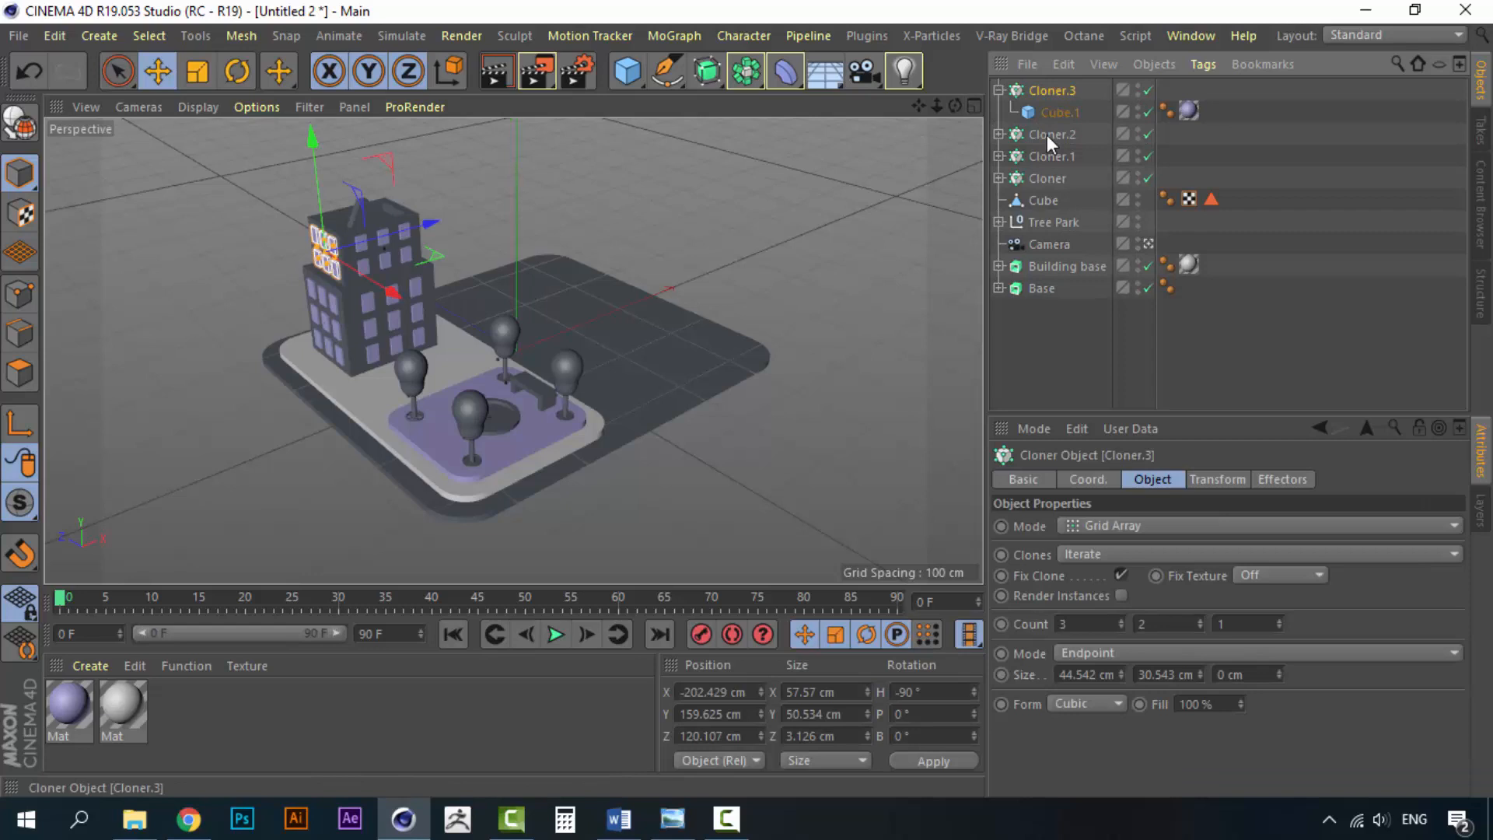
{"action": "left_click", "coordinate": [999, 91]}
{"action": "left_click", "coordinate": [1046, 179], "text": "shift"}
{"action": "right_click", "coordinate": [1047, 176]}
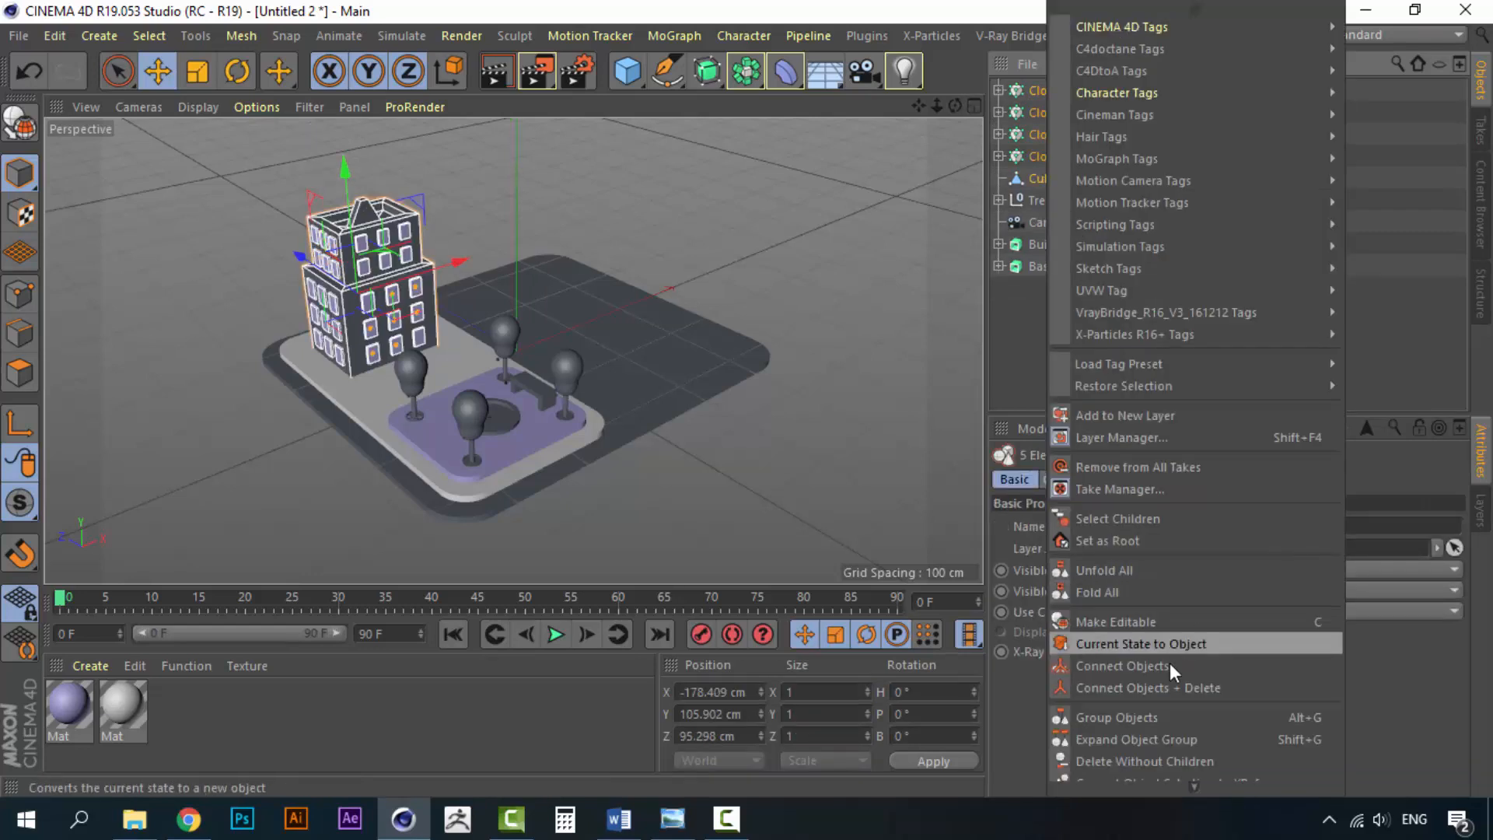
{"action": "left_click", "coordinate": [1127, 716]}
Step: Rename the new group null as Building
{"action": "double_click", "coordinate": [1043, 91]}
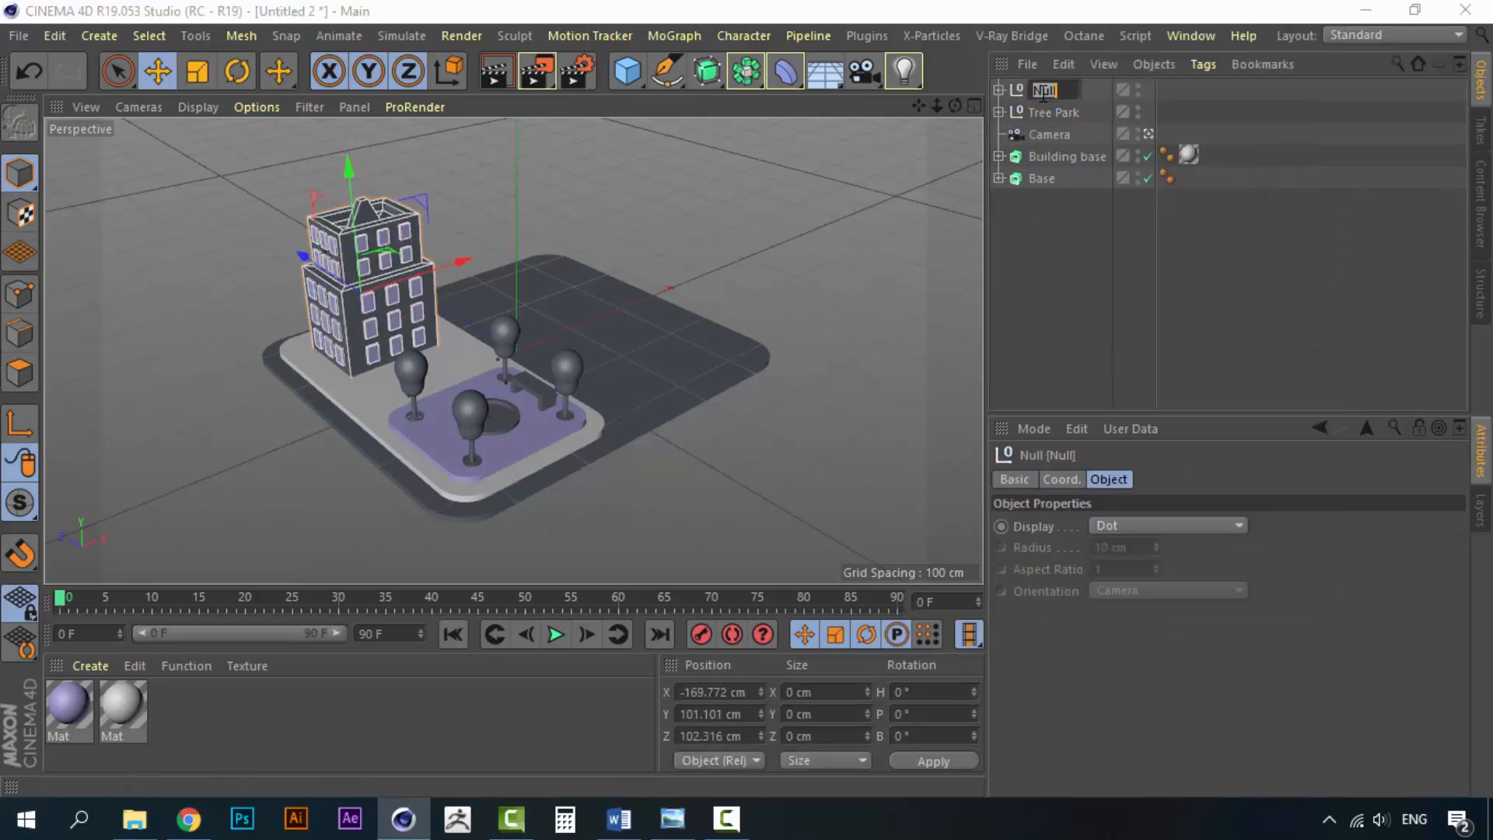
{"action": "type", "text": "Building"}
{"action": "key", "text": "Return"}
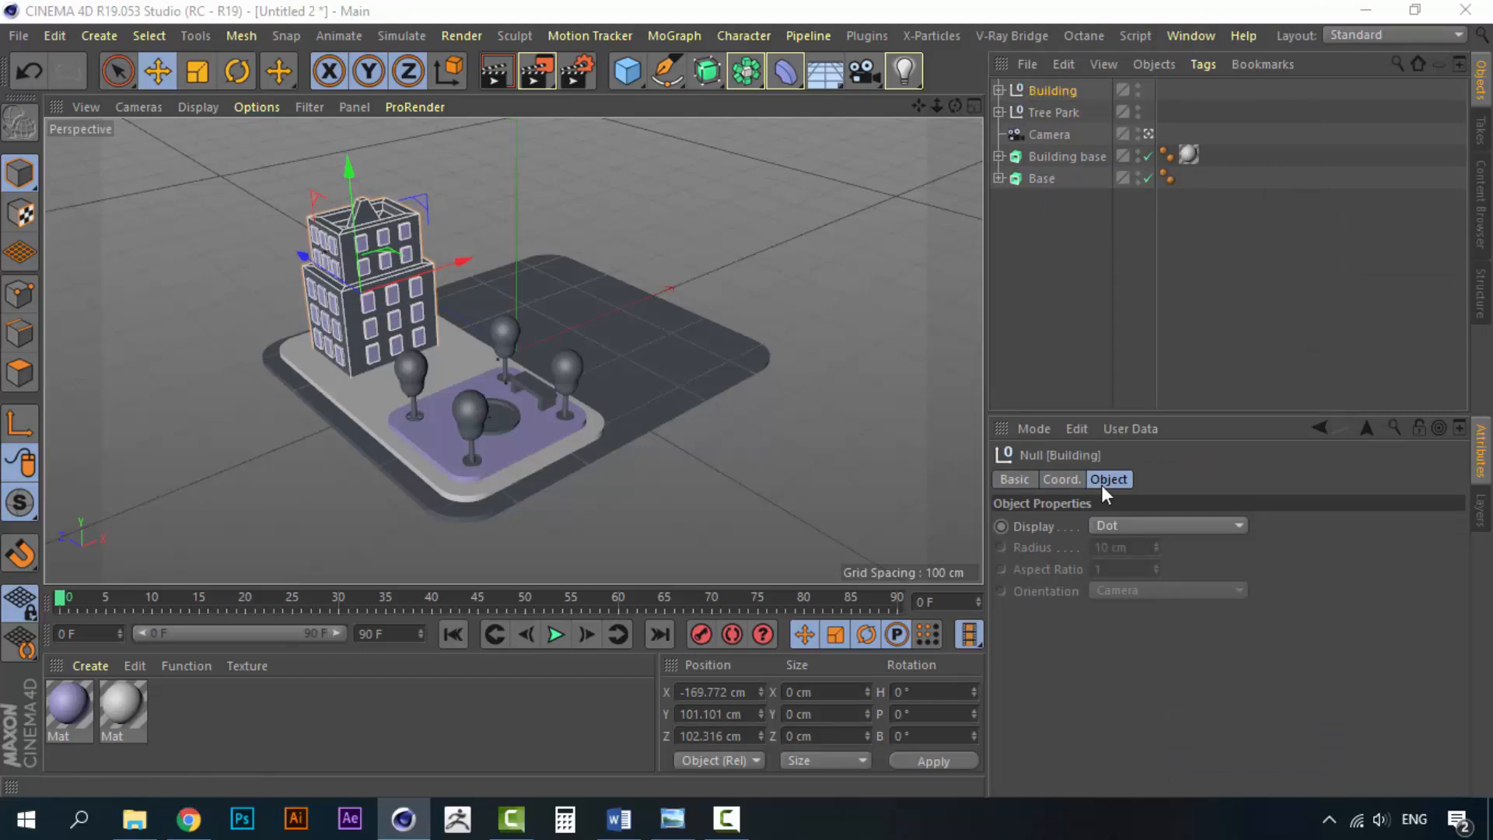